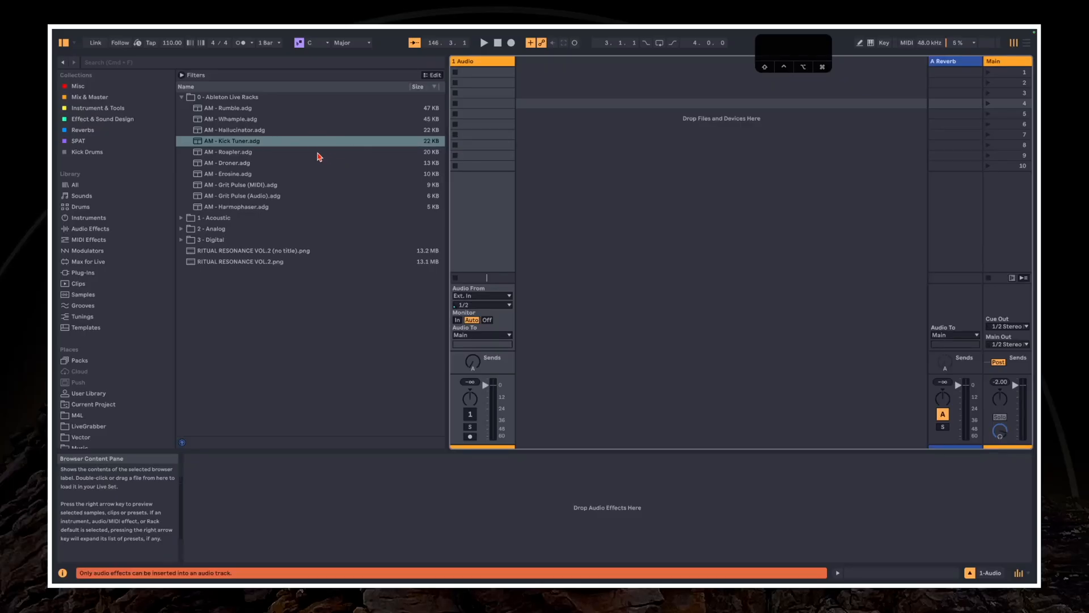
Load AM - Kick Tuner.adg onto a new MIDI track and create a one-bar clip with C3 notes on all four beats
left_click_drag(287, 150, 536, 139)
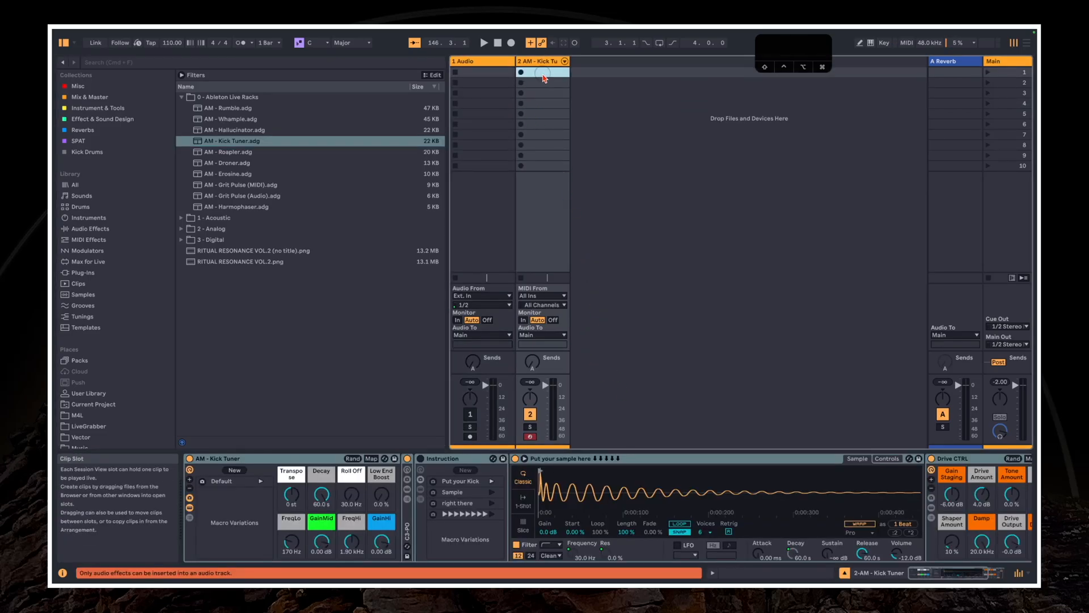
double_click(543, 72)
double_click(427, 525)
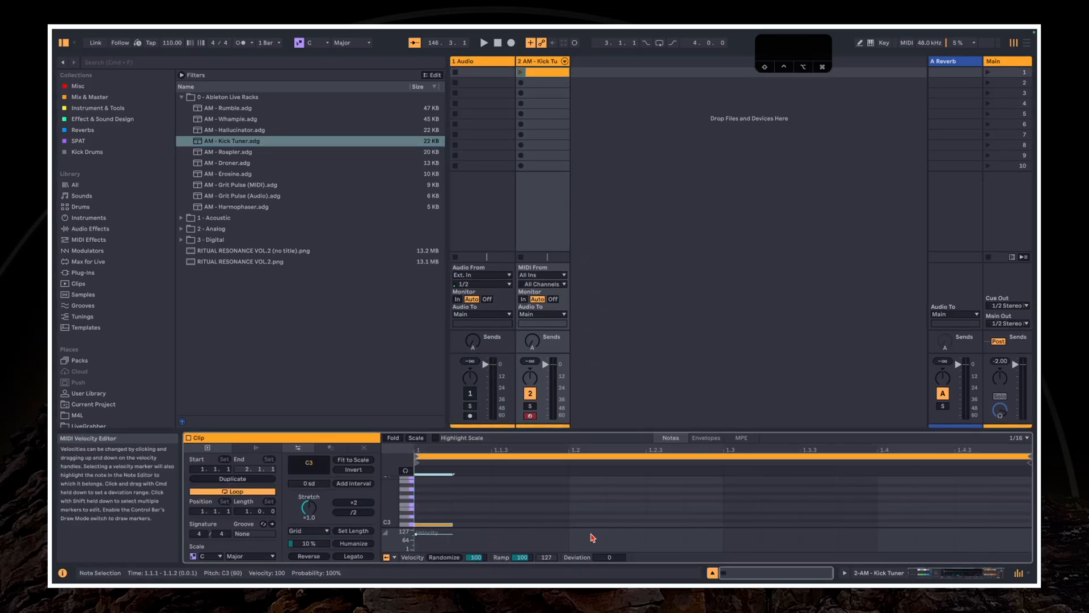
double_click(584, 525)
double_click(739, 525)
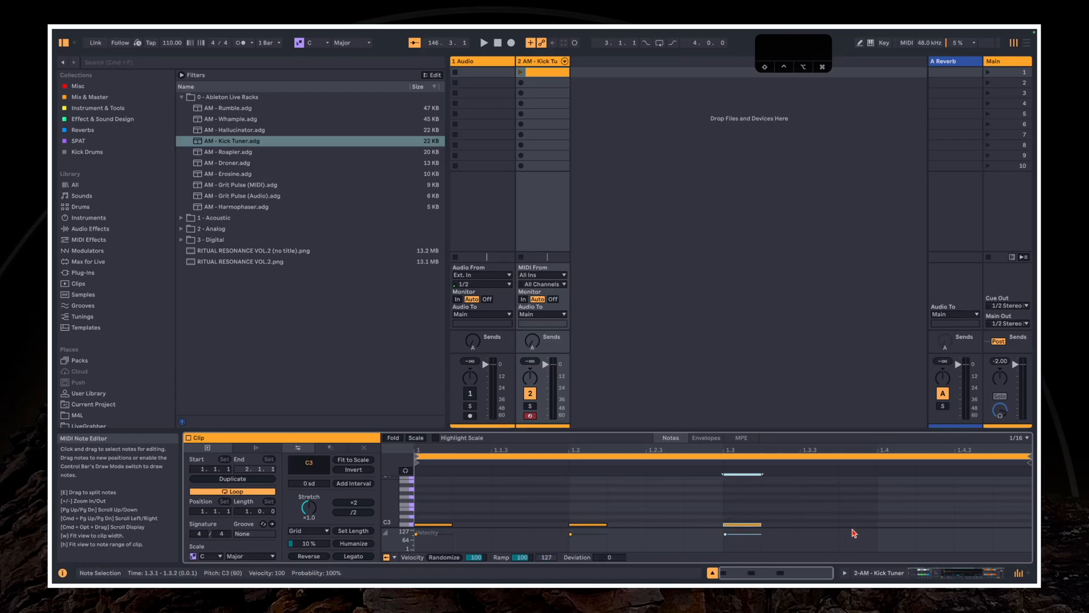
double_click(895, 525)
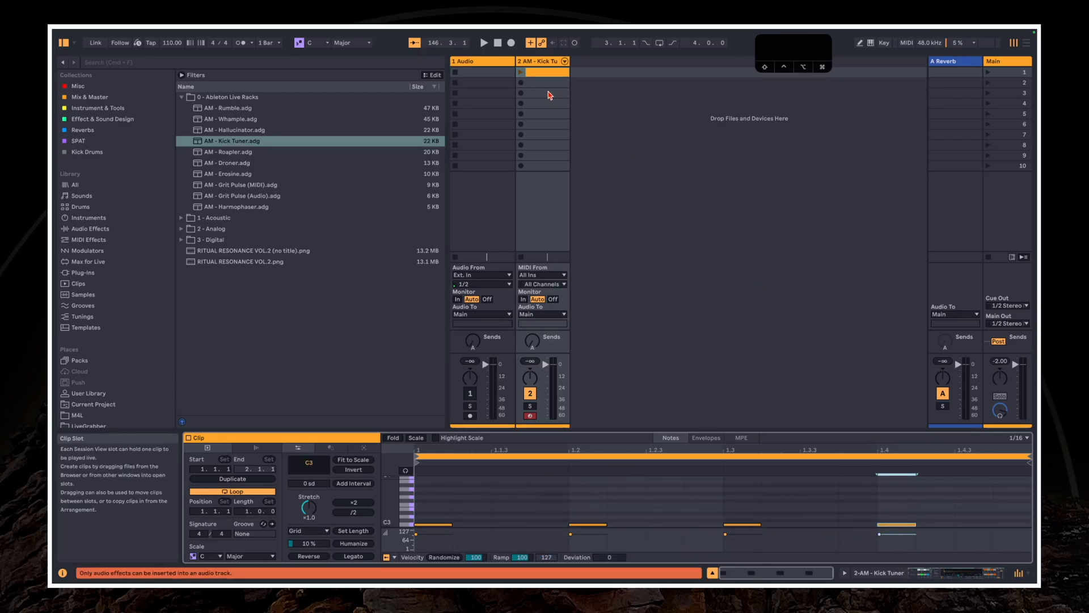
Show the Kick Tuner devices with the info view hidden, and briefly play the clip with the rack's default sample
left_click(533, 82)
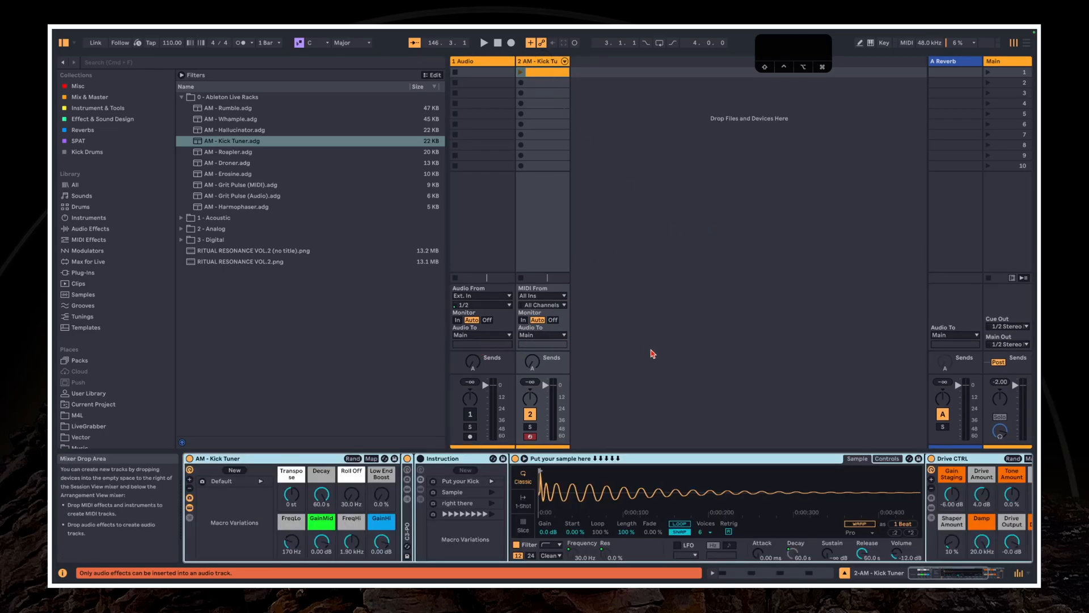
left_click(64, 574)
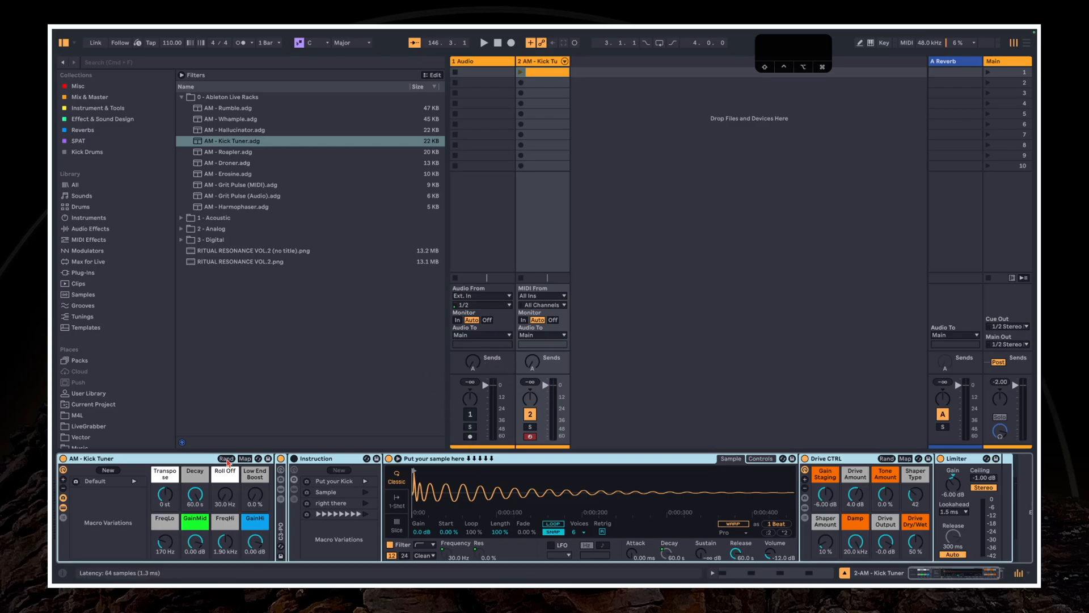
left_click(521, 72)
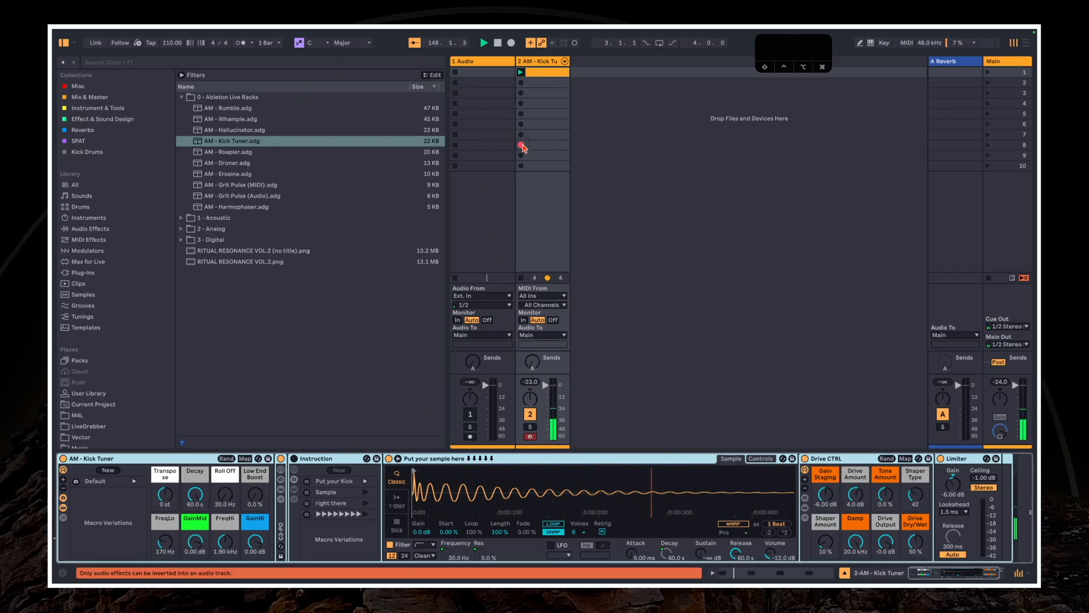
left_click(542, 147)
key("space")
left_click(544, 74)
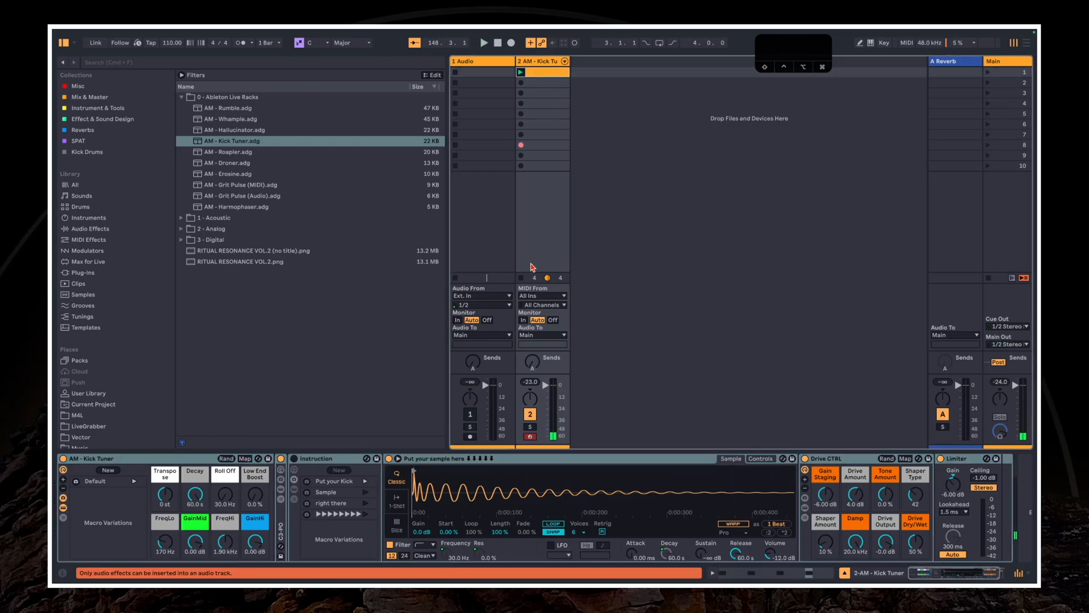
left_click(537, 72)
Expand the Kick Drum folder inside 3 - Digital in the browser
left_click(266, 185)
left_click(215, 229)
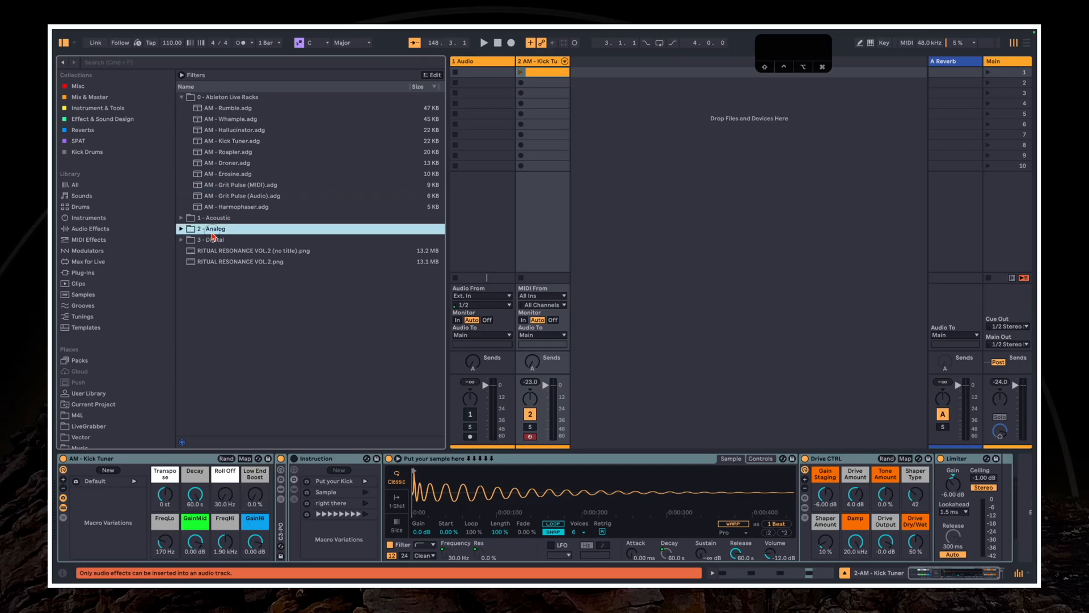
left_click(212, 239)
key("Right")
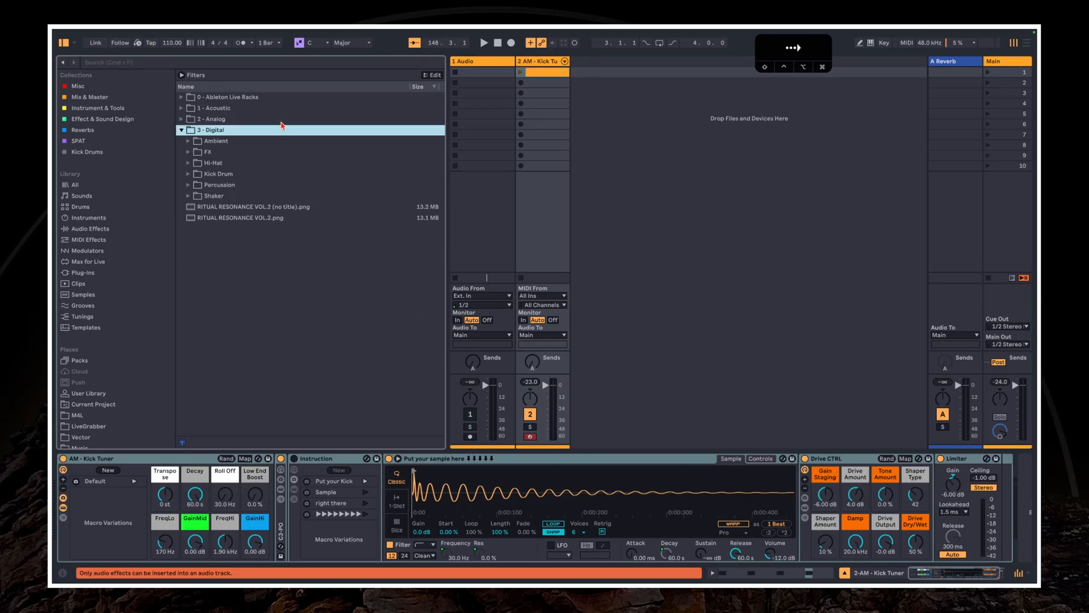
key("Down")
key("Down")
key("Down")
key("Down")
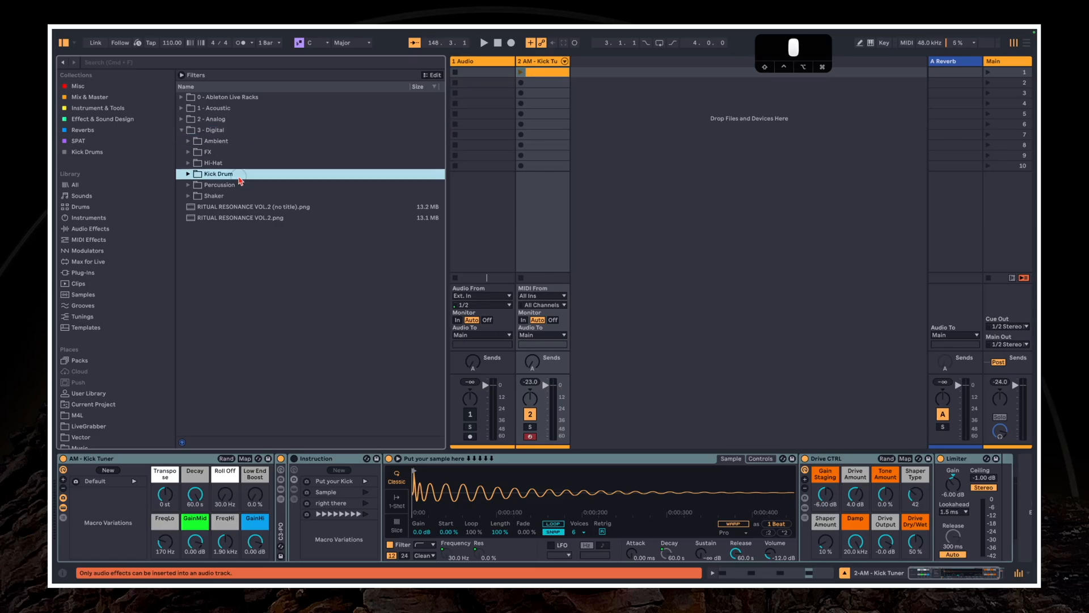
key("Right")
Audition several digital kick samples and load AM_Kick-Drum_043.wav into the Kick Tuner rack's sampler
key("Down")
key("Down")
key("Down")
key("Down")
key("Down")
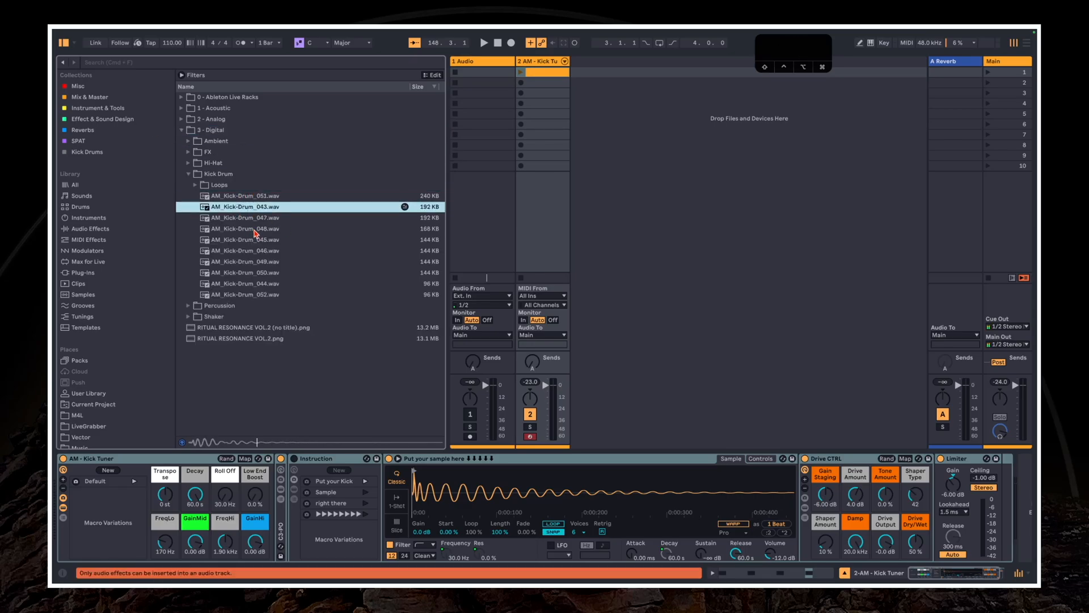
left_click(216, 254)
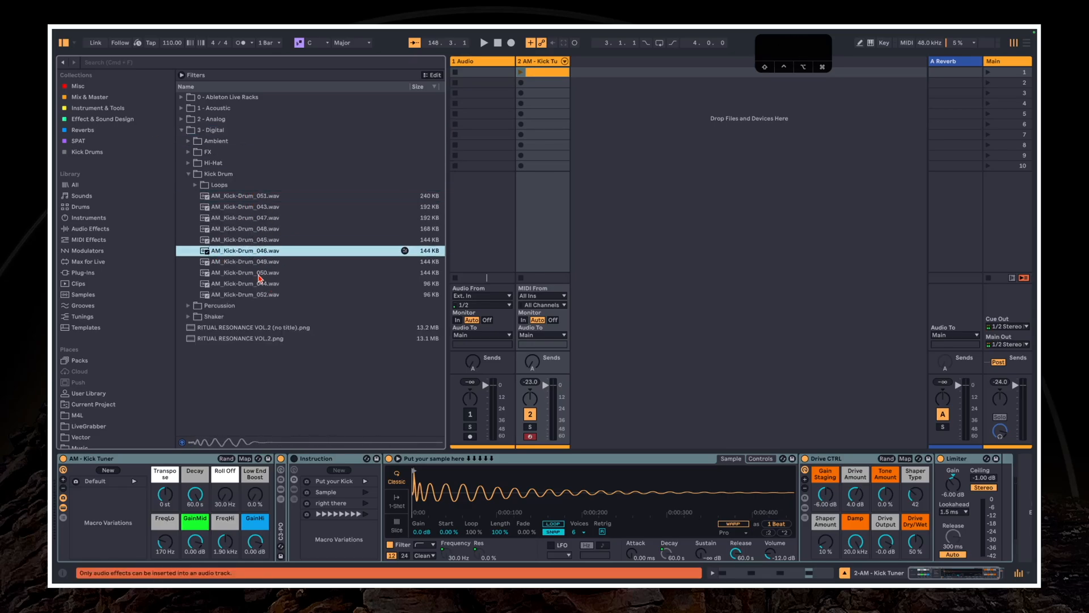
left_click(240, 243)
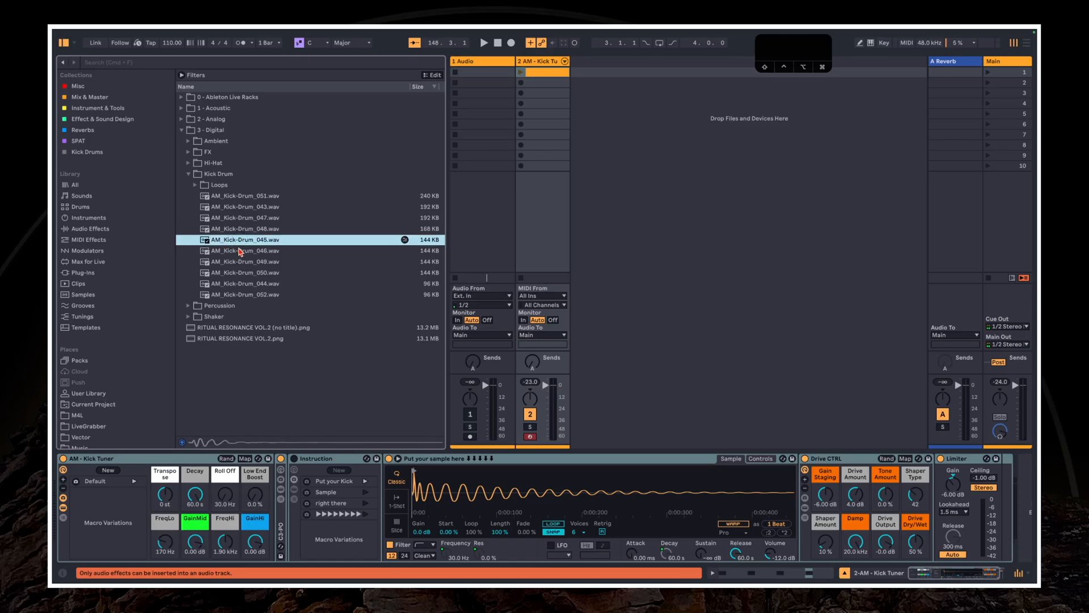
key("Up")
key("Up")
key("Up")
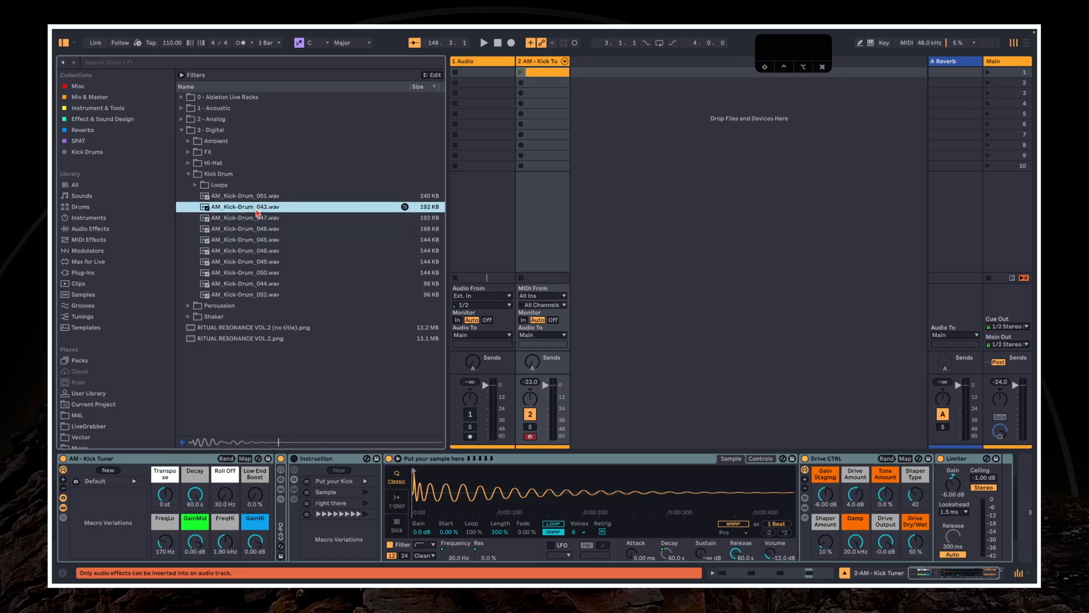
left_click_drag(246, 209, 491, 496)
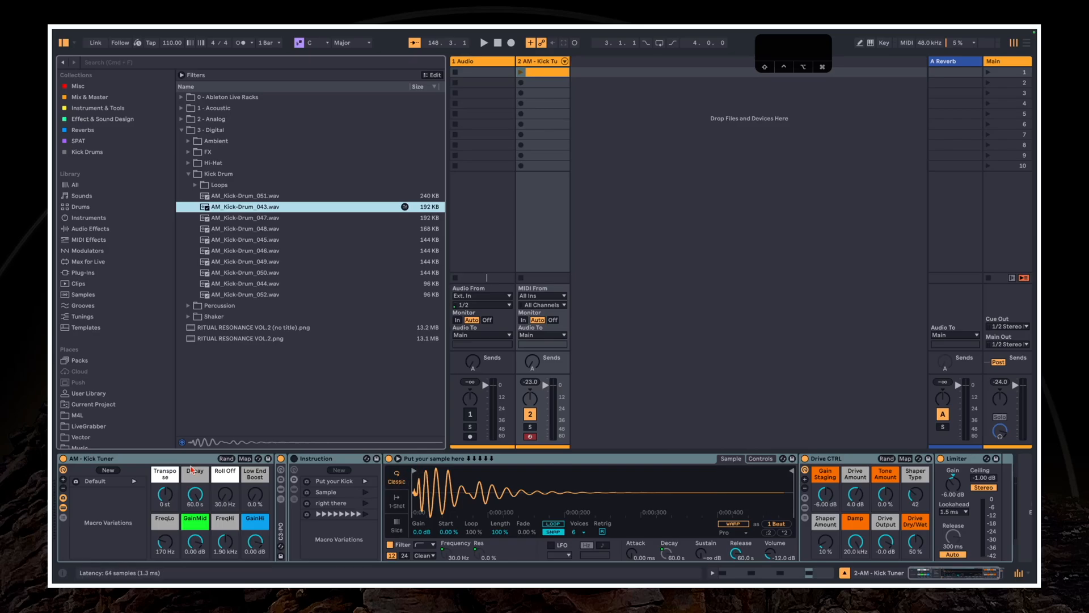
During clip playback, set Kick Tuner's Transpose to -2 st, Decay 1.02 s, Roll Off 65.4 Hz, Low End Boost 34%, GainMid -12.6 dB, GainHi -1.24 dB
key("space")
left_click(521, 73)
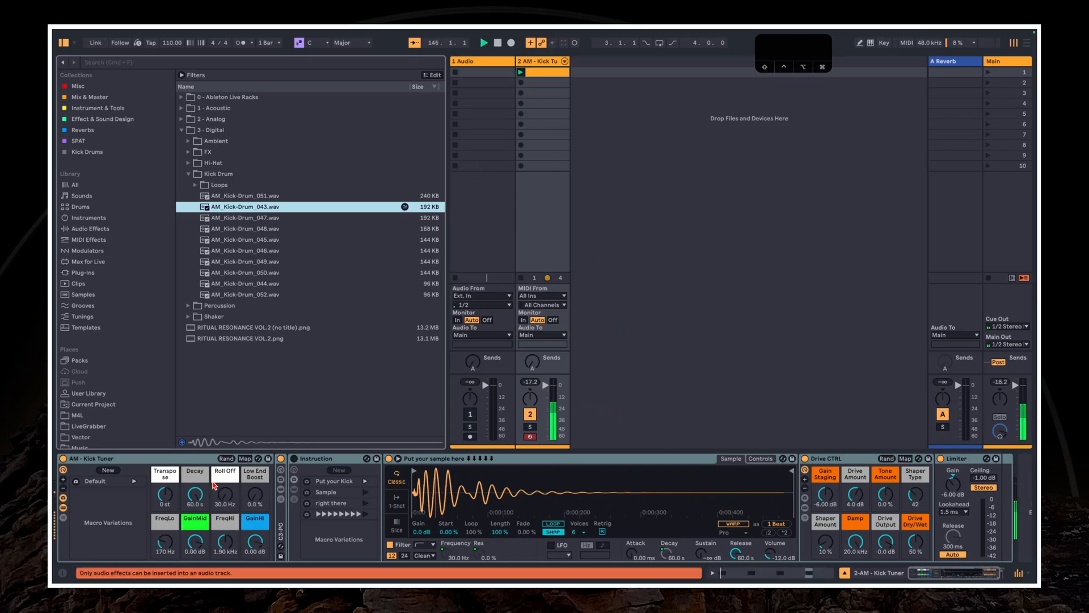
left_click_drag(195, 494, 232, 499)
left_click_drag(248, 503, 225, 501)
mouse_move(195, 542)
left_mouse_down()
mouse_move(198, 533)
mouse_move(254, 545)
mouse_move(195, 539)
left_mouse_up()
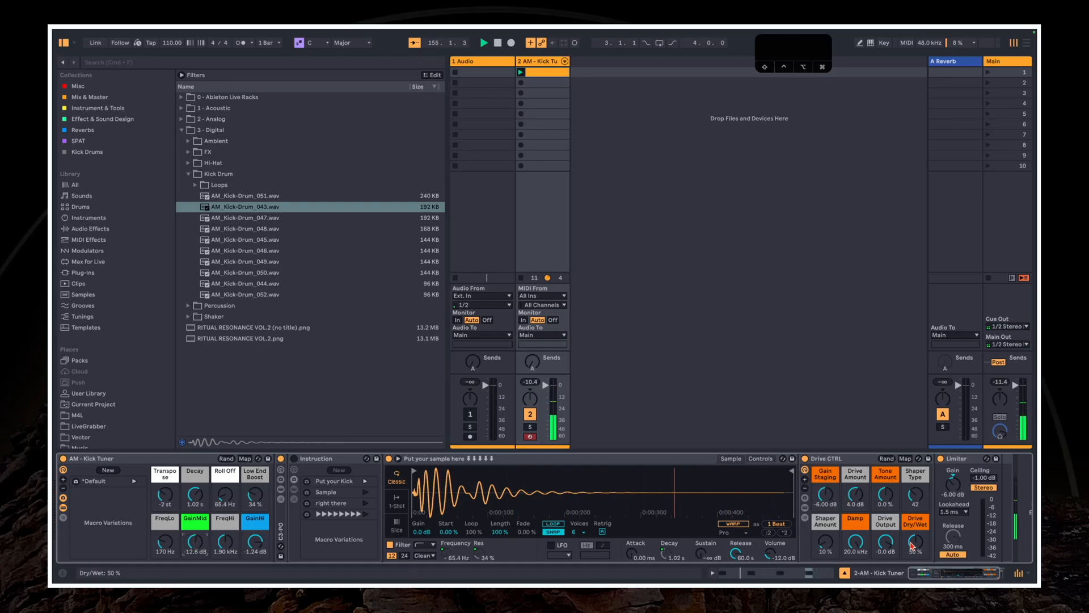
Set Drive CTRL's Dry/Wet to 100%, Drive Amount 9.6 dB, Damp 6.38 kHz and Gain Staging -6.33 dB, and raise the Limiter's gain
left_click_drag(916, 543, 915, 519)
left_click_drag(854, 500, 825, 501)
left_click_drag(852, 548, 852, 556)
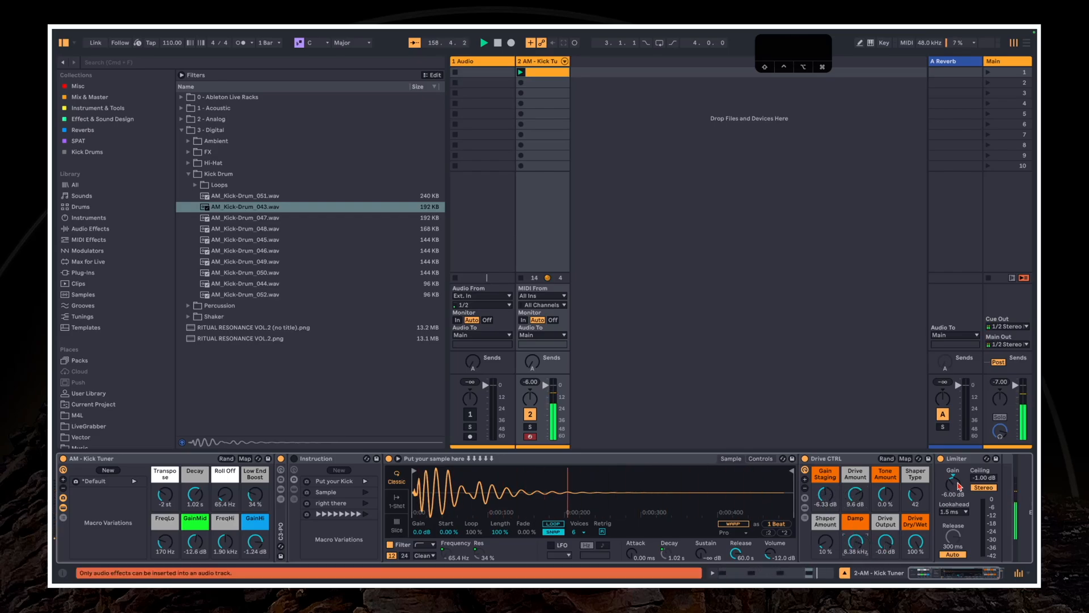
left_click_drag(956, 484, 955, 481)
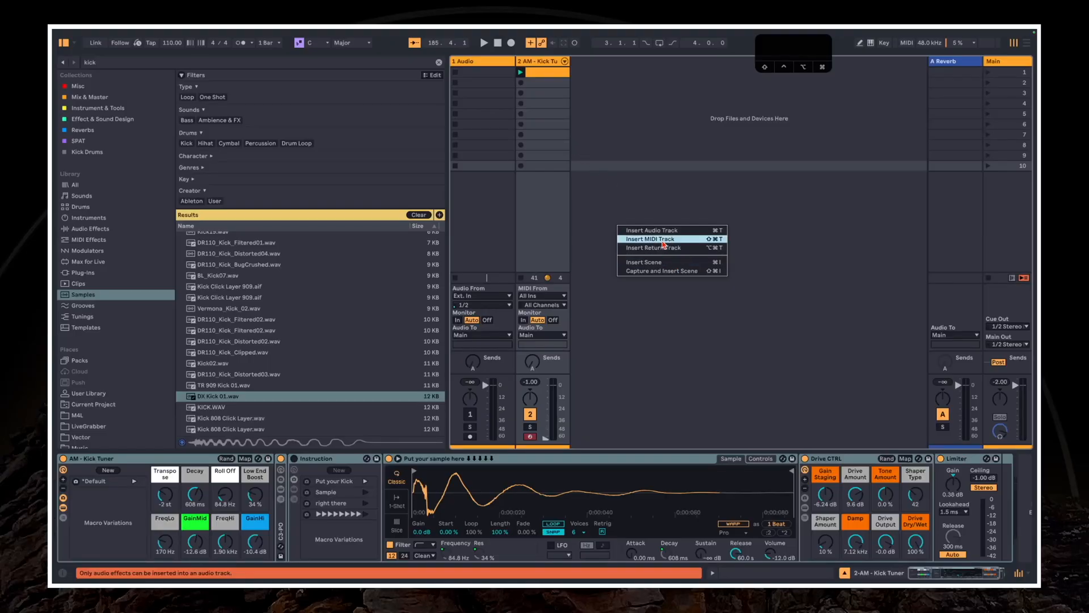
Select the Kick Tuner track, clear the browser's kick search and open the AM - RITUAL RESONANCE VOL.2 folder
left_click(661, 243)
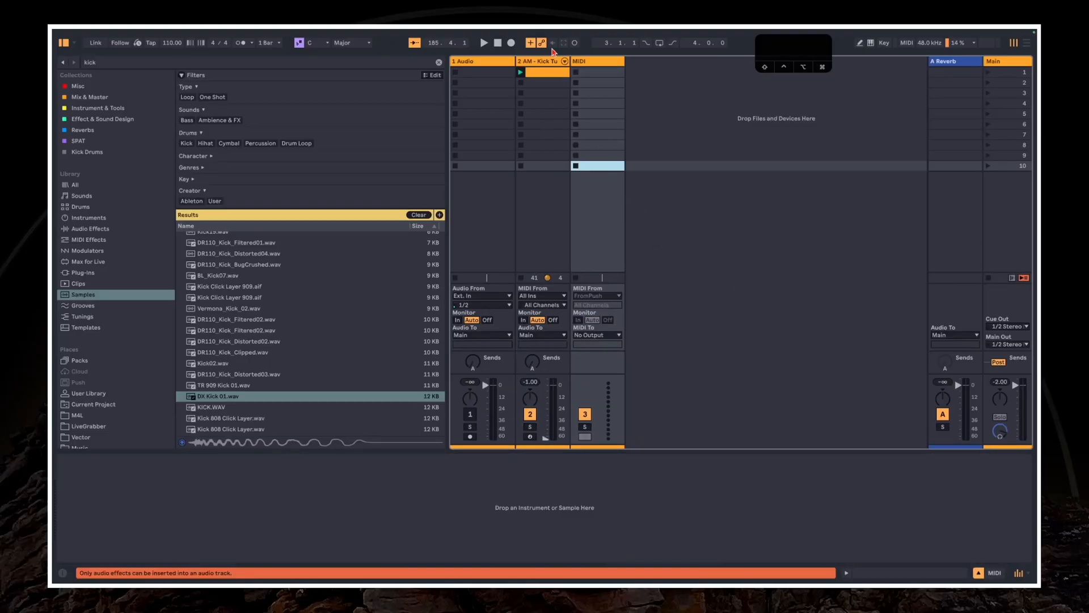
left_click(535, 69)
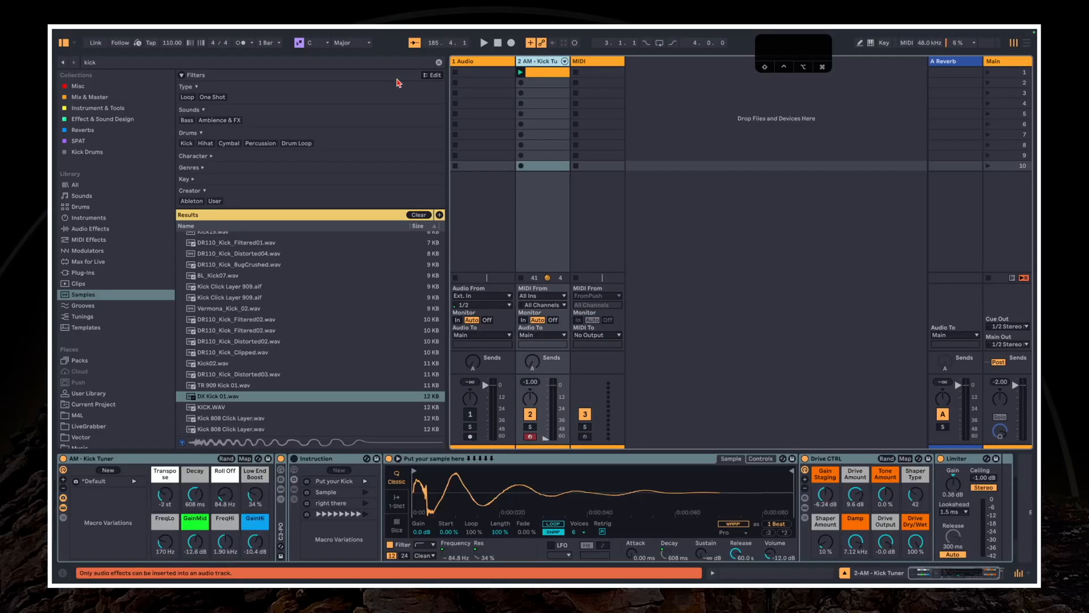
left_click(419, 215)
scroll(114, 369, "down", 5)
left_click(107, 431)
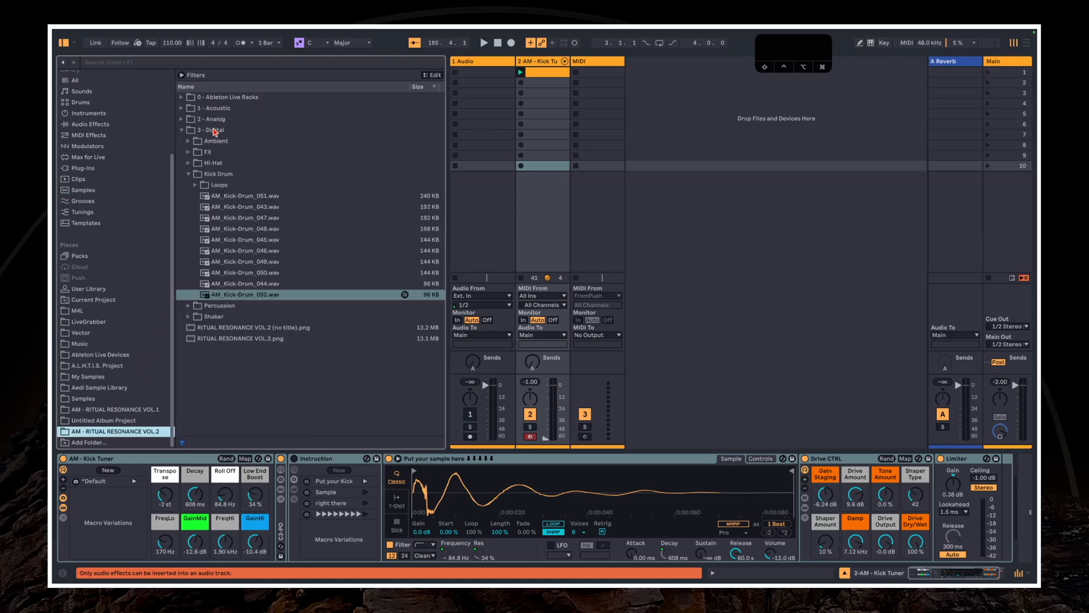
Replace the Kick Tuner rack on the track with AM - Rumble.adg from the 0 - Ableton Live Racks folder
left_click(208, 99)
left_click(181, 97)
left_click(221, 110)
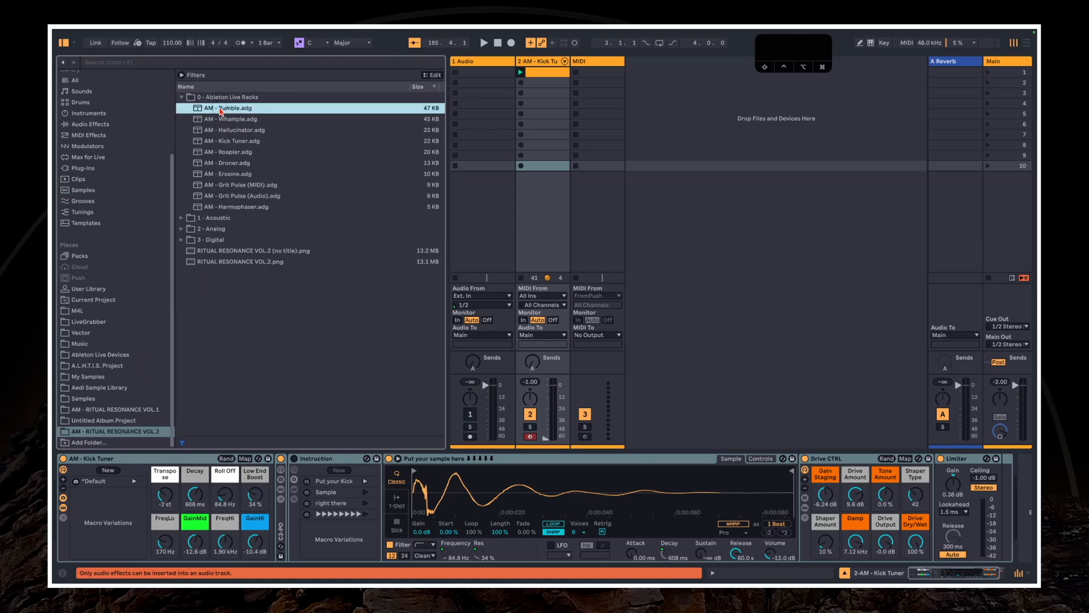
double_click(221, 109)
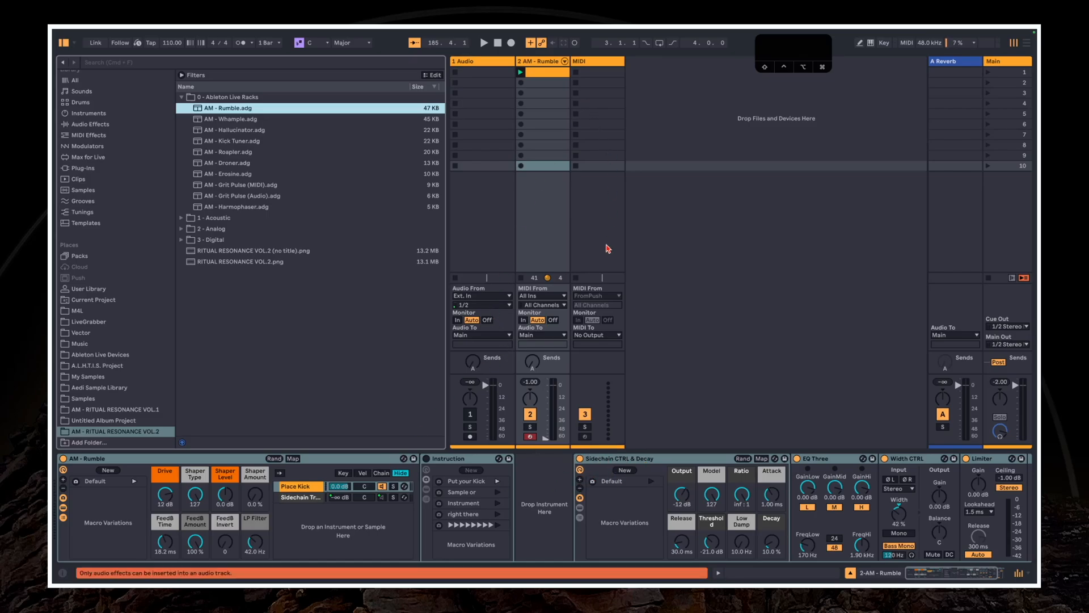
left_click(548, 492)
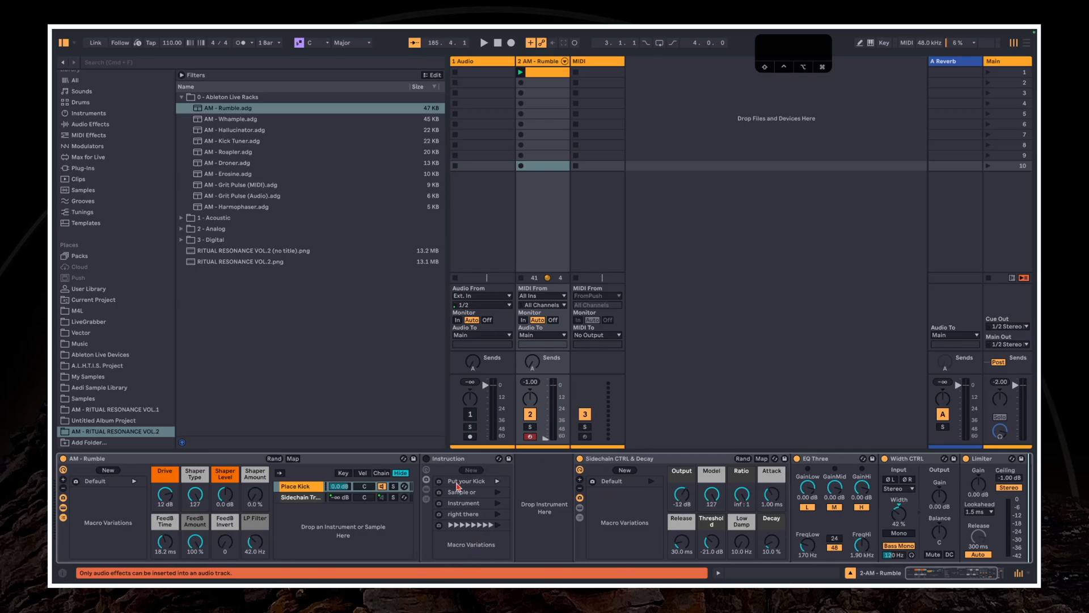
left_click(599, 206)
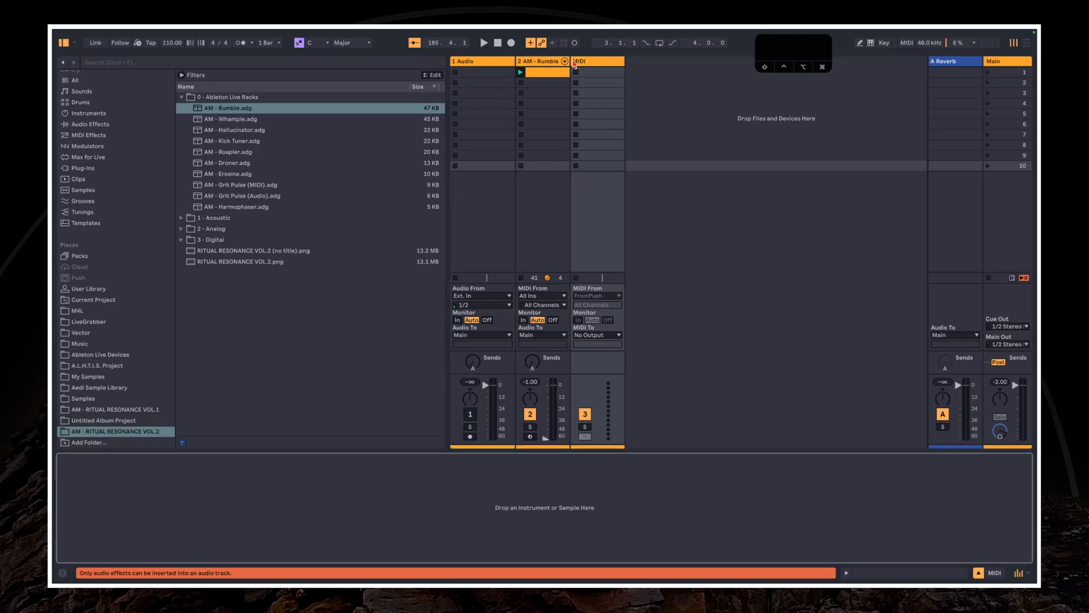
left_click(550, 73)
left_click(615, 264)
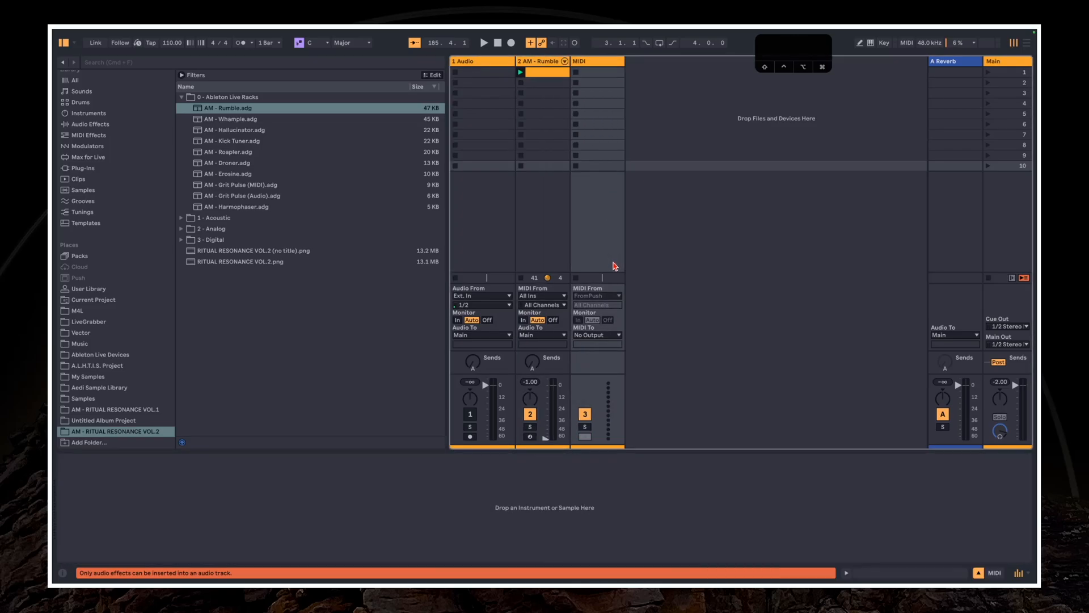
left_click(494, 224)
left_click(531, 235)
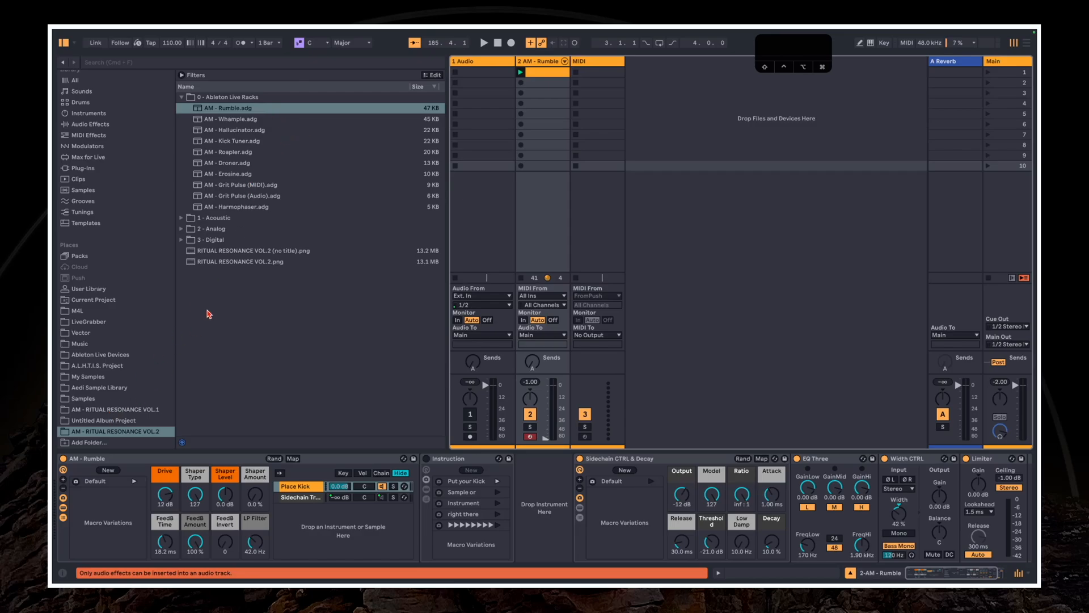
Load AM_Kick-Drum_045.wav from 3 - Digital into the Rumble rack's empty instrument slot and start playback
left_click(191, 240)
left_click_drag(244, 239, 542, 499)
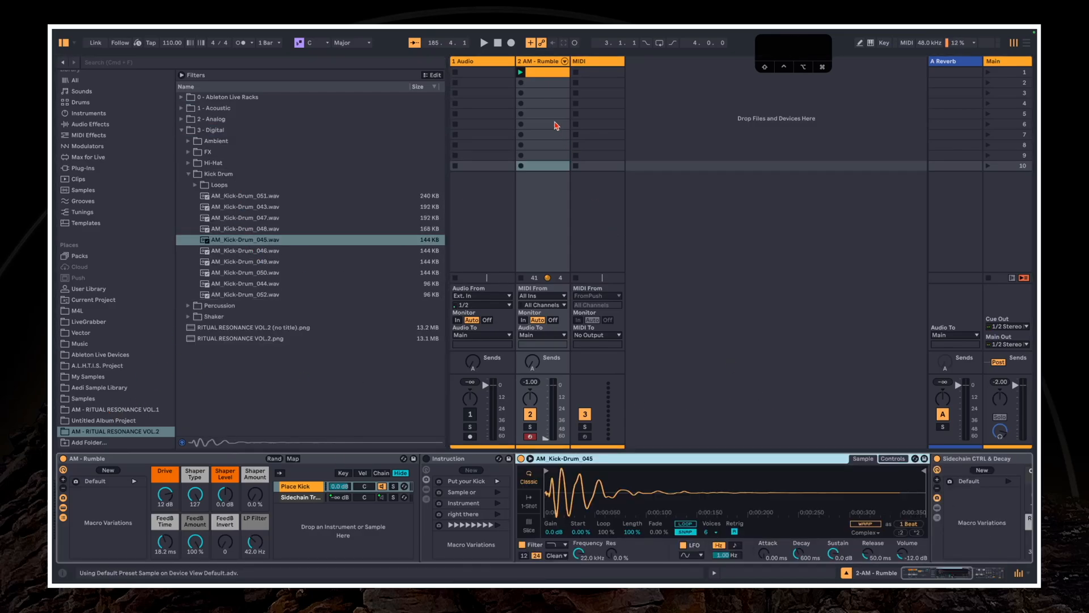
key("space")
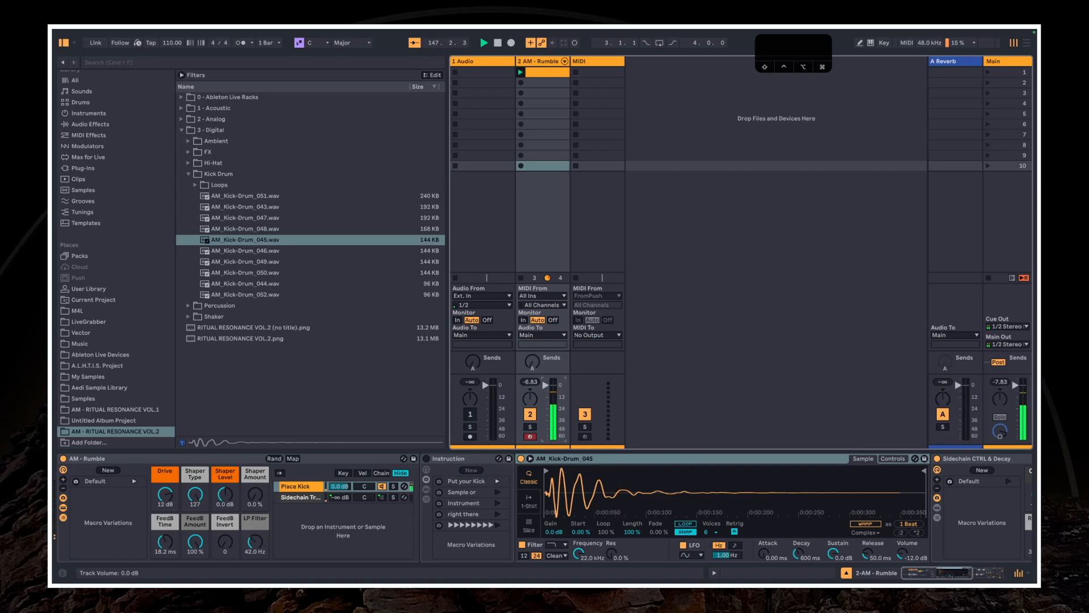
Set the Rumble rack's Drive to 20 dB, LP Filter 49.2 Hz, FeedB Invert 127, FeedB Time 15.0 ms and Shaper Level 2.8 dB
left_click_drag(921, 577, 803, 581)
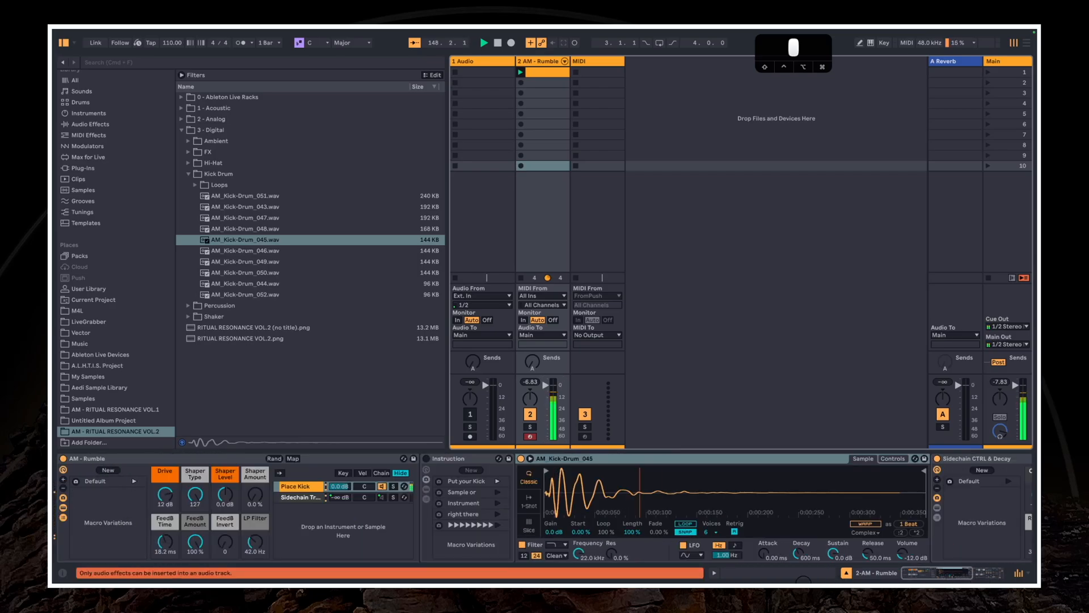
left_click_drag(922, 577, 908, 579)
left_click_drag(162, 499, 162, 495)
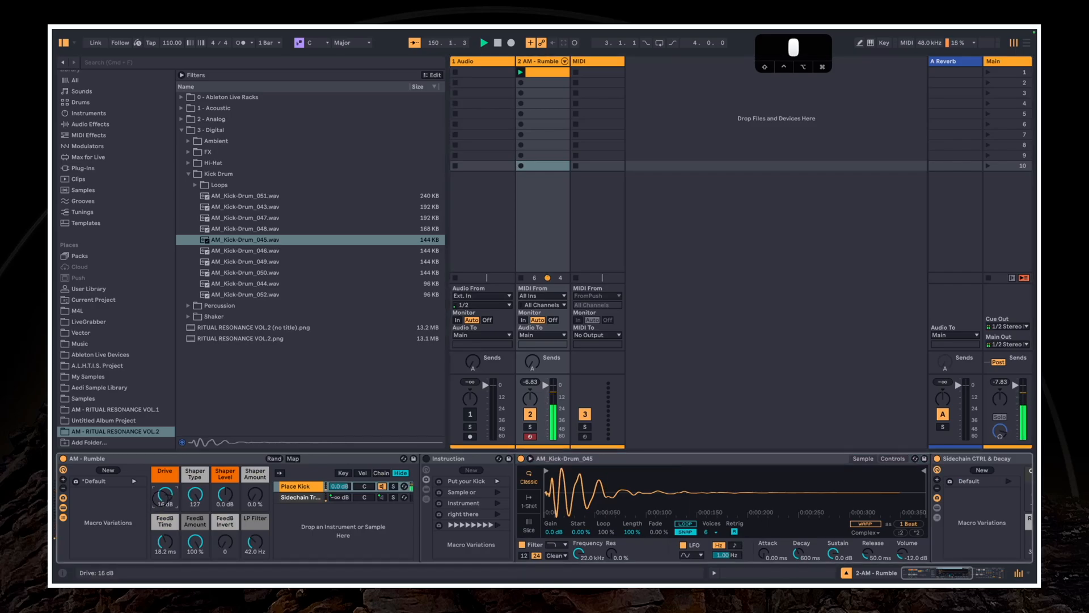
left_click_drag(255, 542, 225, 538)
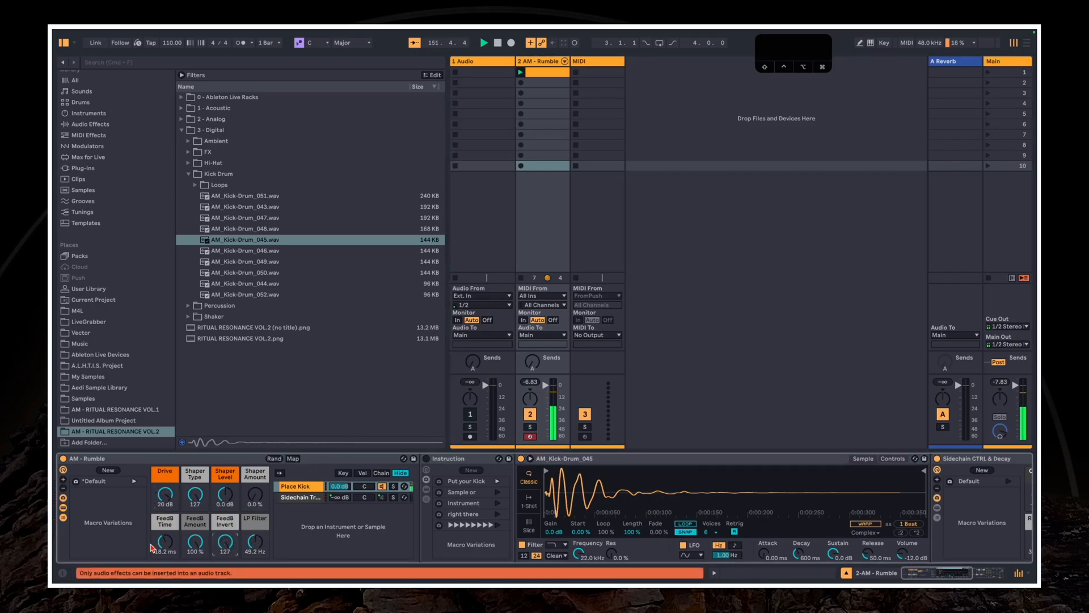
left_click_drag(163, 552, 164, 556)
left_click_drag(221, 502, 220, 499)
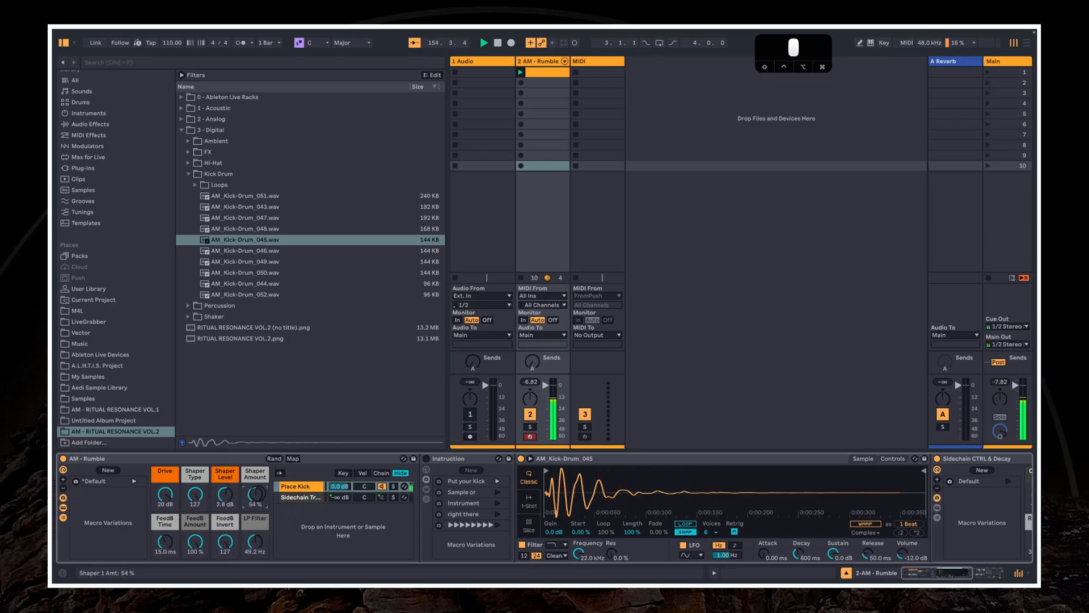
Set Sidechain CTRL & Decay's Model to 0, Low Damp 38.6 Hz and Decay 37.8 %, lower its Threshold, and raise the Limiter's gain
scroll(607, 499, "right", 10)
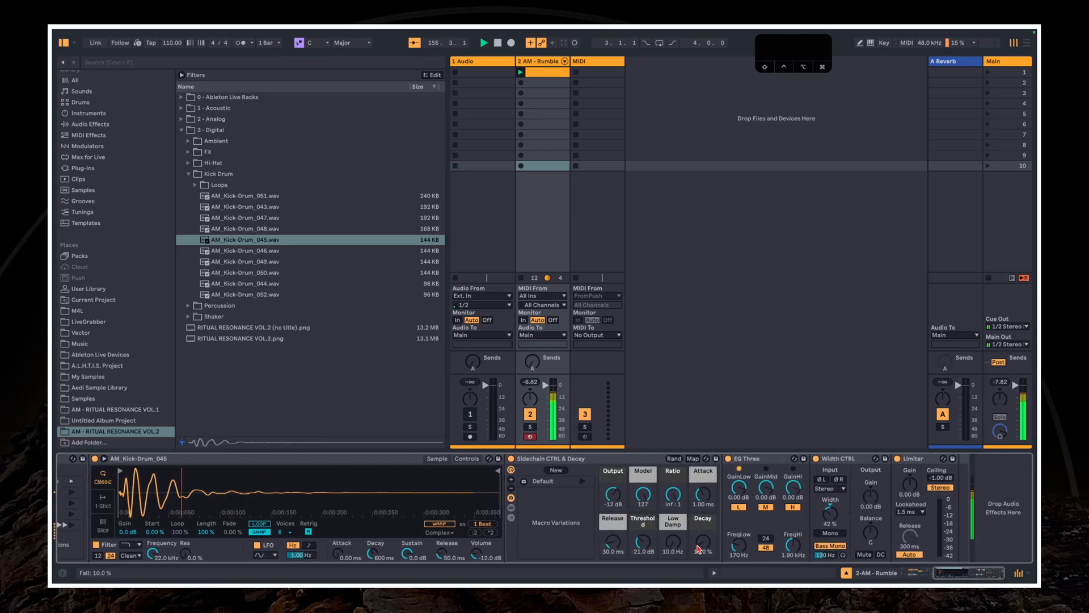
left_click_drag(648, 545, 649, 554)
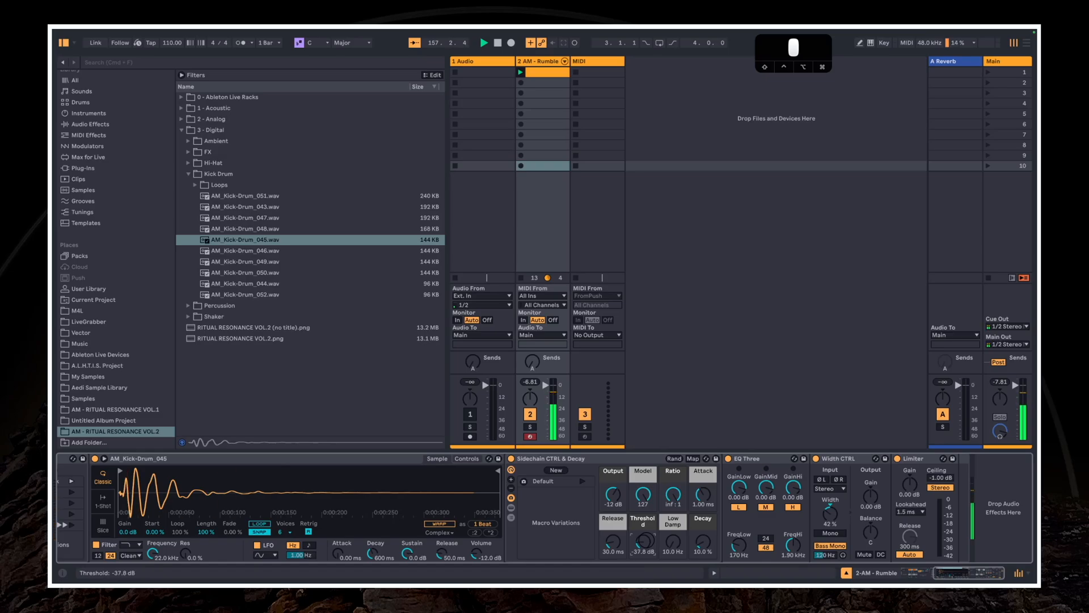
left_click_drag(647, 540, 673, 536)
double_click(644, 494)
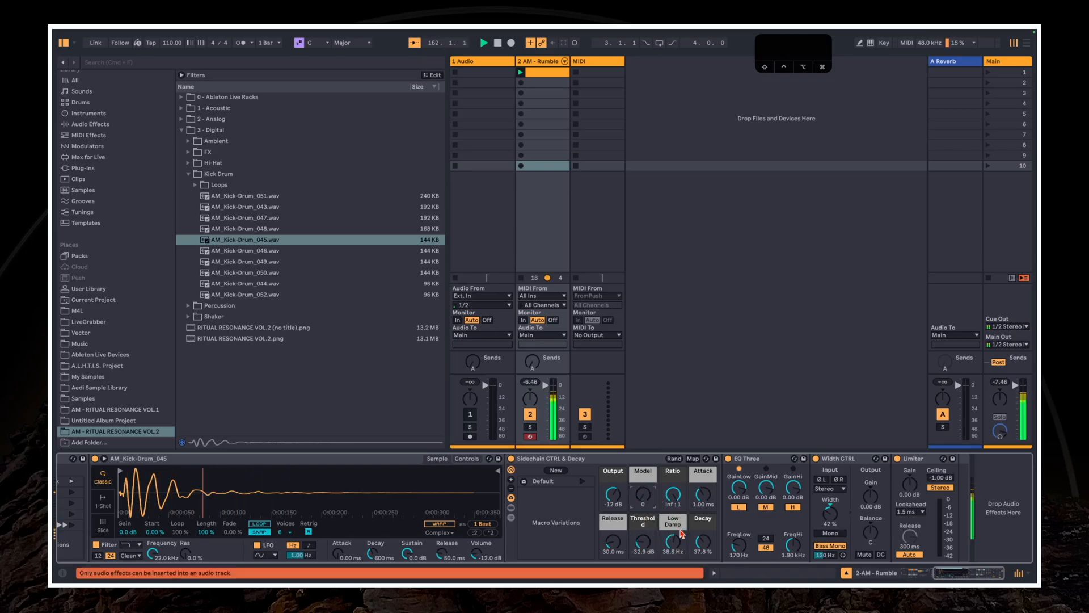
left_click_drag(638, 546, 640, 540)
left_click(909, 483)
left_click_drag(953, 574, 813, 573)
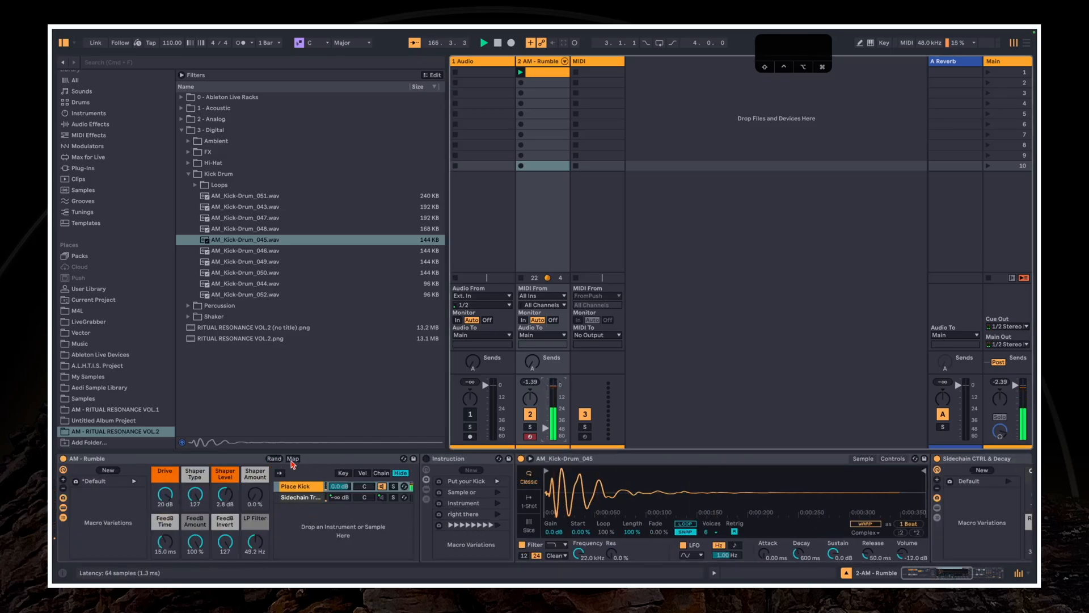
Turn down the AM - Rumble track's volume and randomize the Rumble rack's macros repeatedly to audition variations
left_click(547, 427)
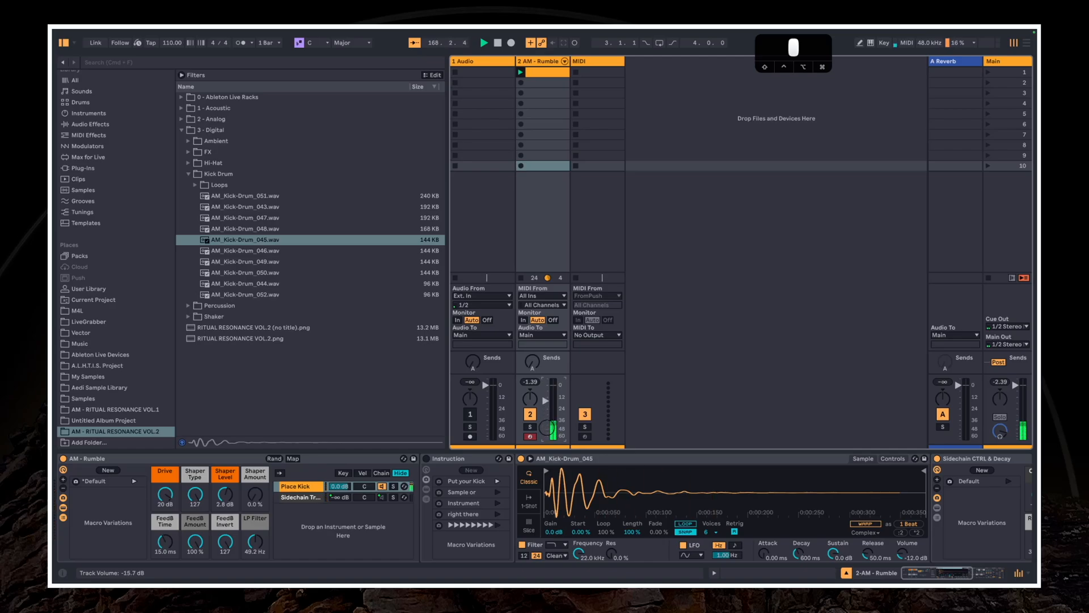
left_click_drag(546, 427, 546, 424)
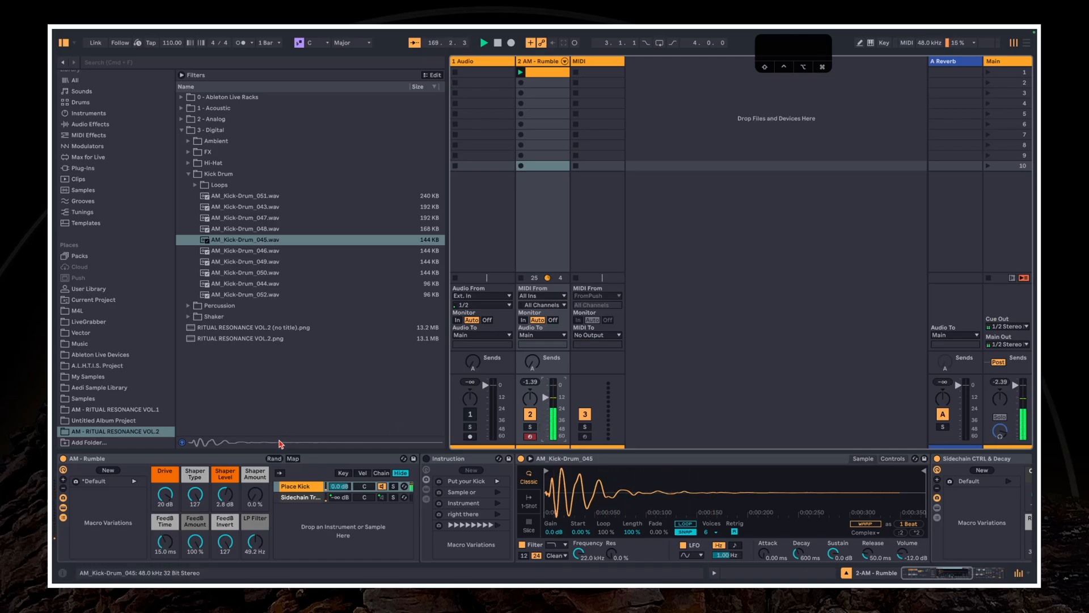
left_click(275, 459)
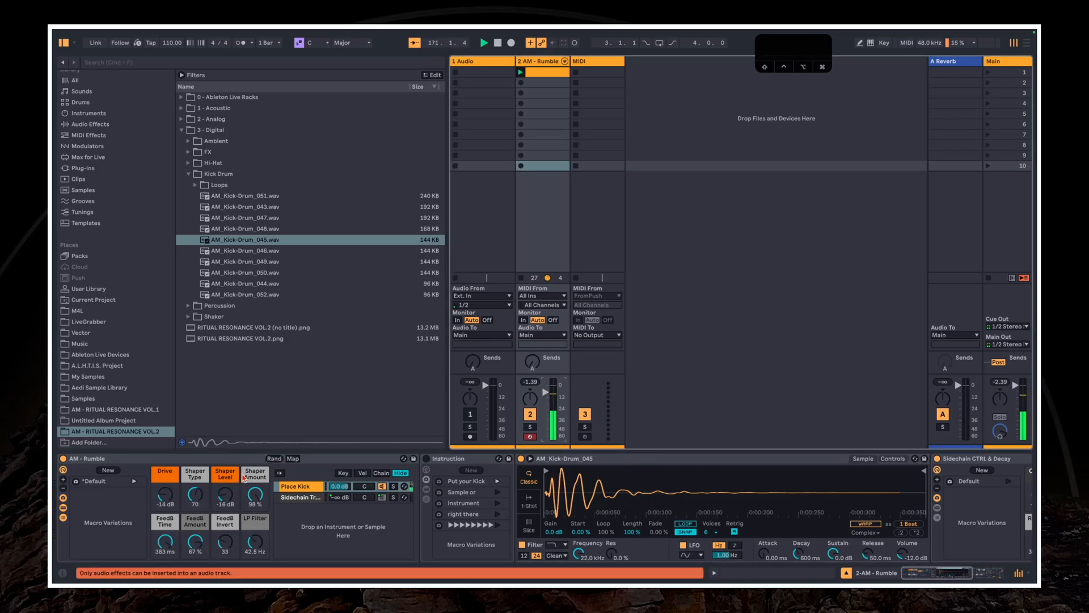
left_click(274, 461)
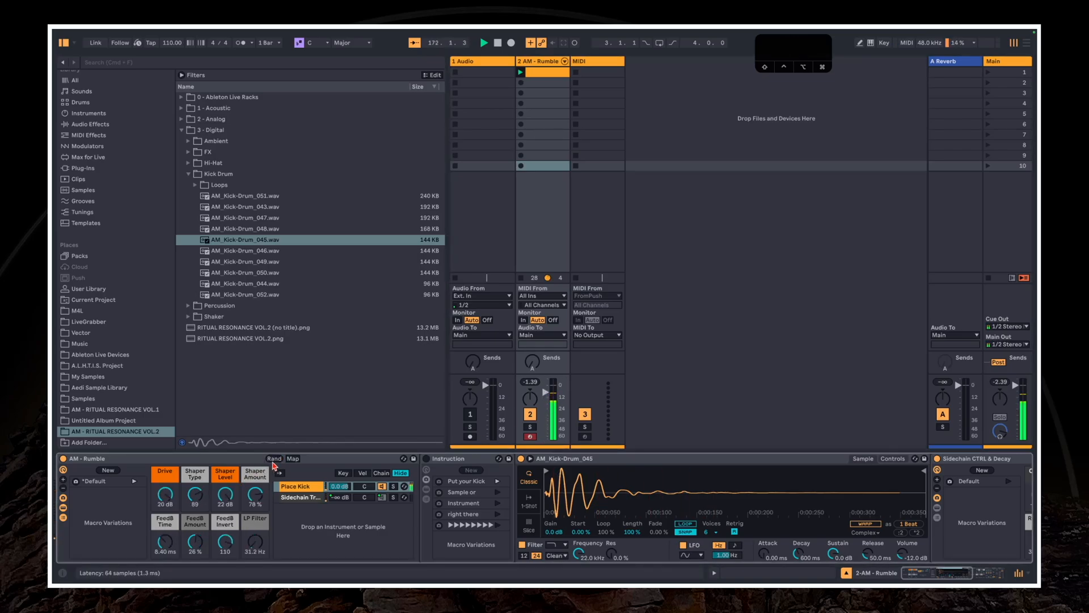
left_click(274, 459)
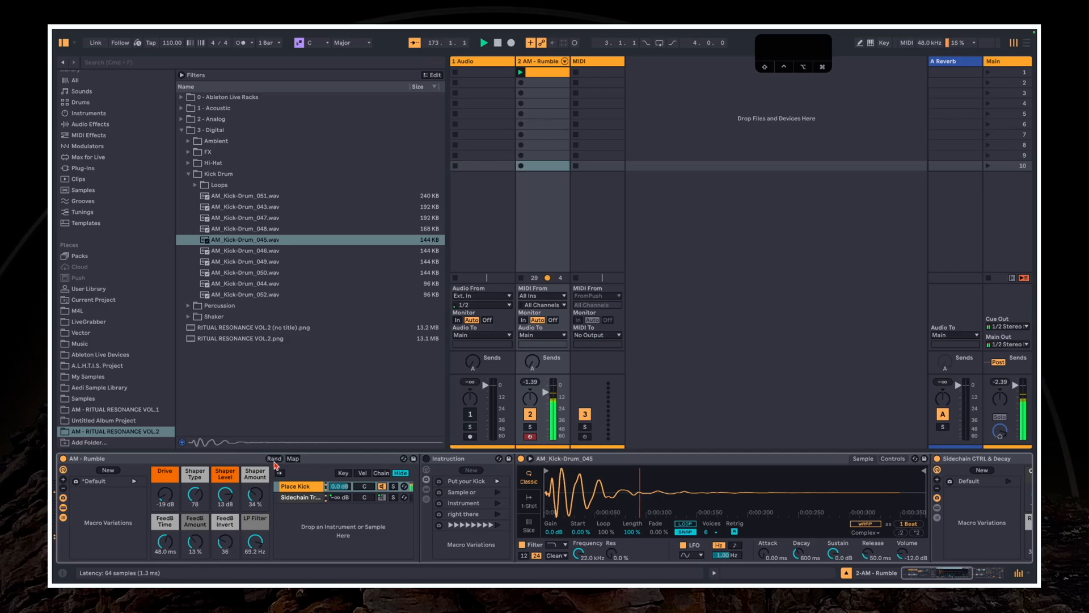
left_click(274, 460)
left_click(274, 460)
left_click(274, 459)
left_click(275, 459)
left_click(275, 460)
left_click(275, 460)
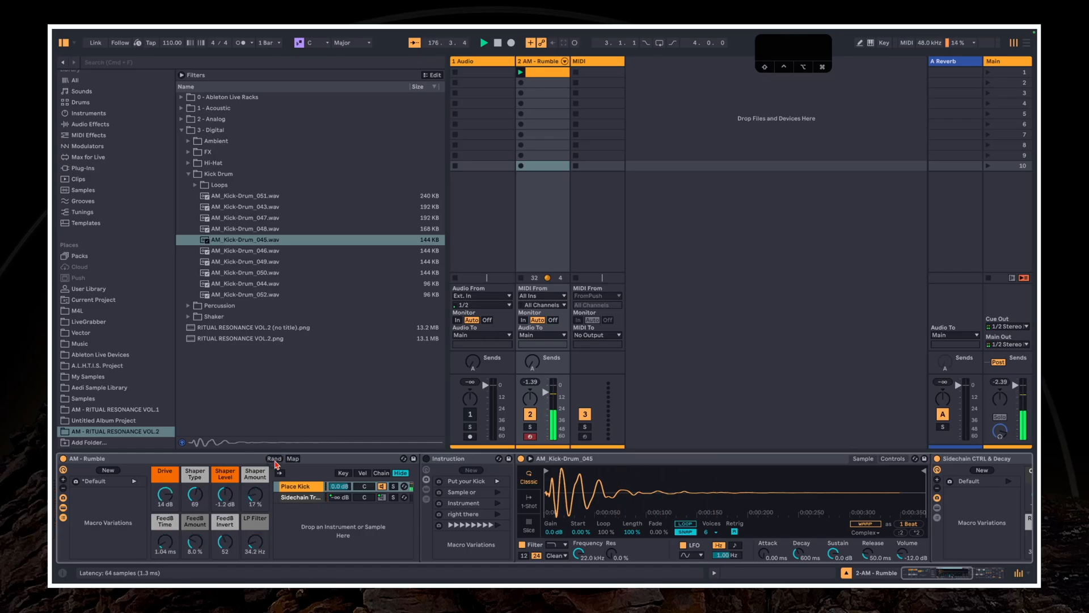
left_click(275, 459)
left_click(275, 459)
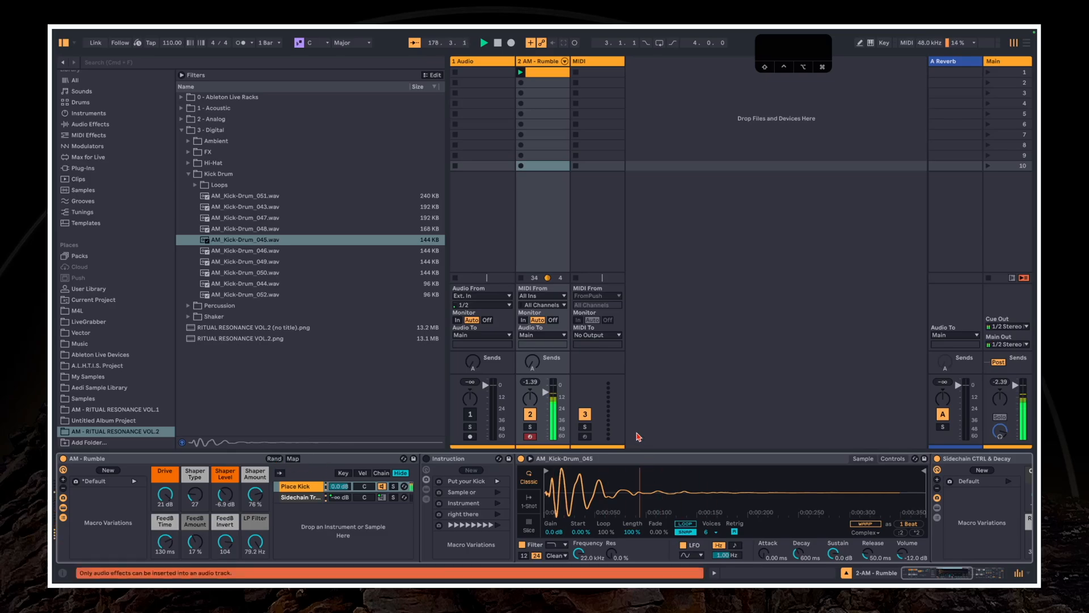
left_click_drag(548, 392, 548, 392)
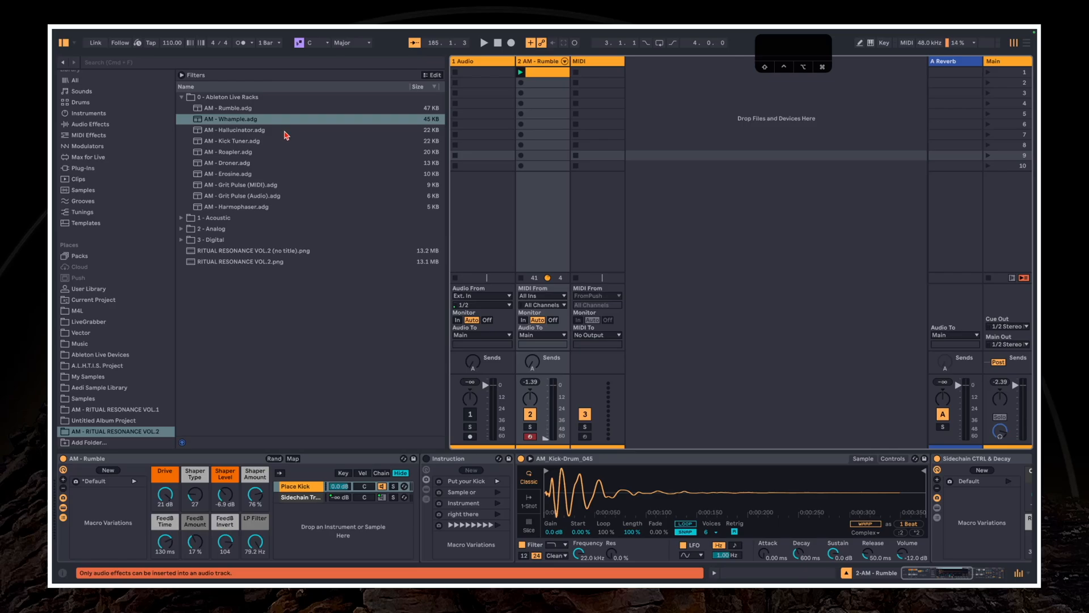
Load AM - Roapler.adg from the 0 - Ableton Live Racks folder onto a new track beside the existing MIDI track
left_click(216, 132)
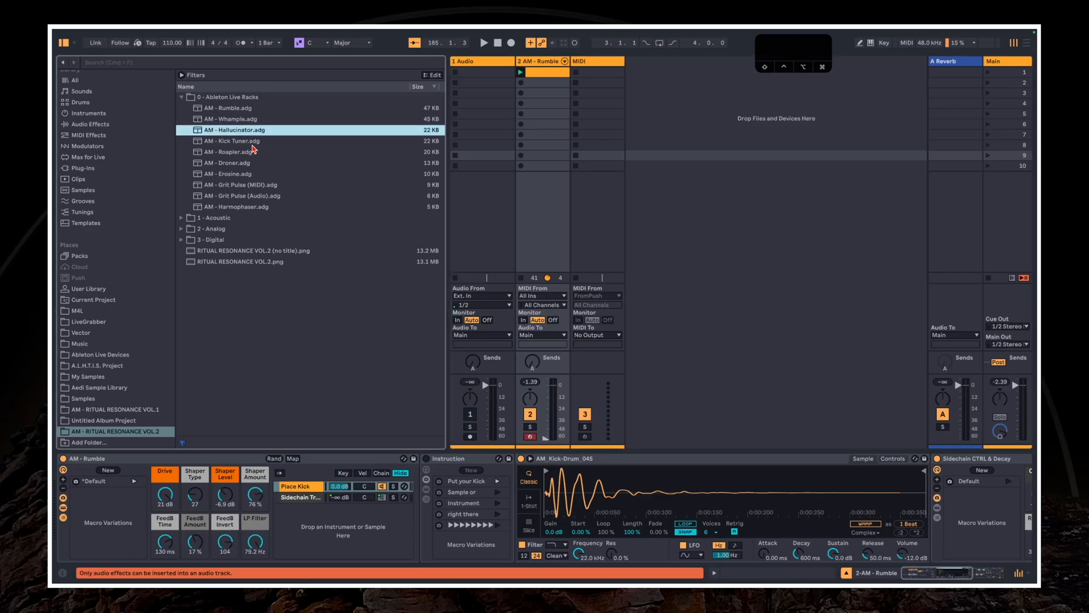
key("Down")
key("Down")
left_click_drag(222, 157, 641, 101)
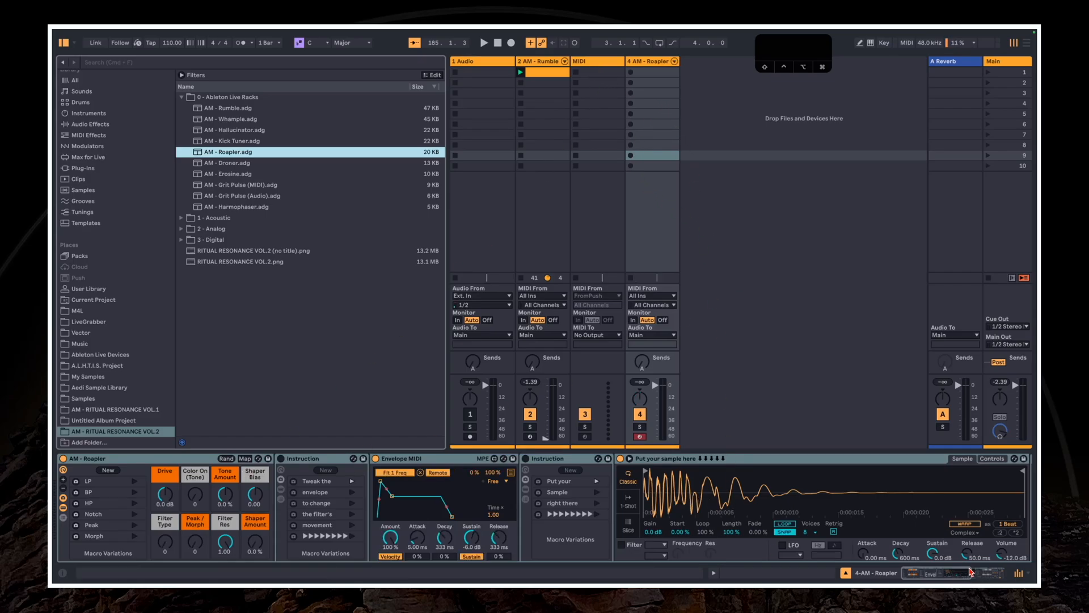
left_click_drag(942, 575, 970, 578)
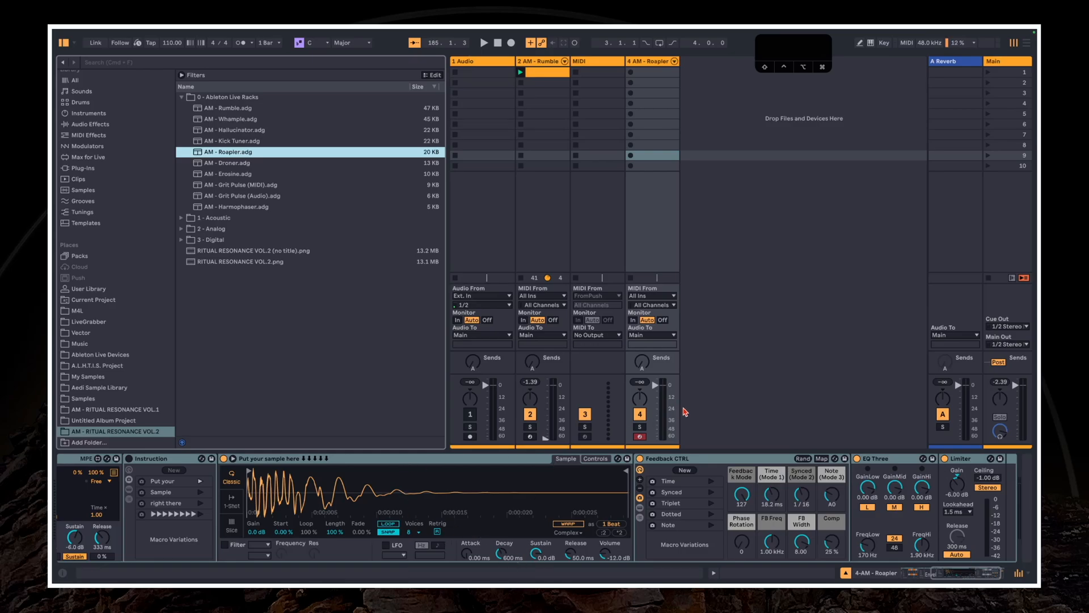
Reduce the interface zoom in the Display & Input settings so the whole Roapler device chain fits, and close the settings
key("super+comma")
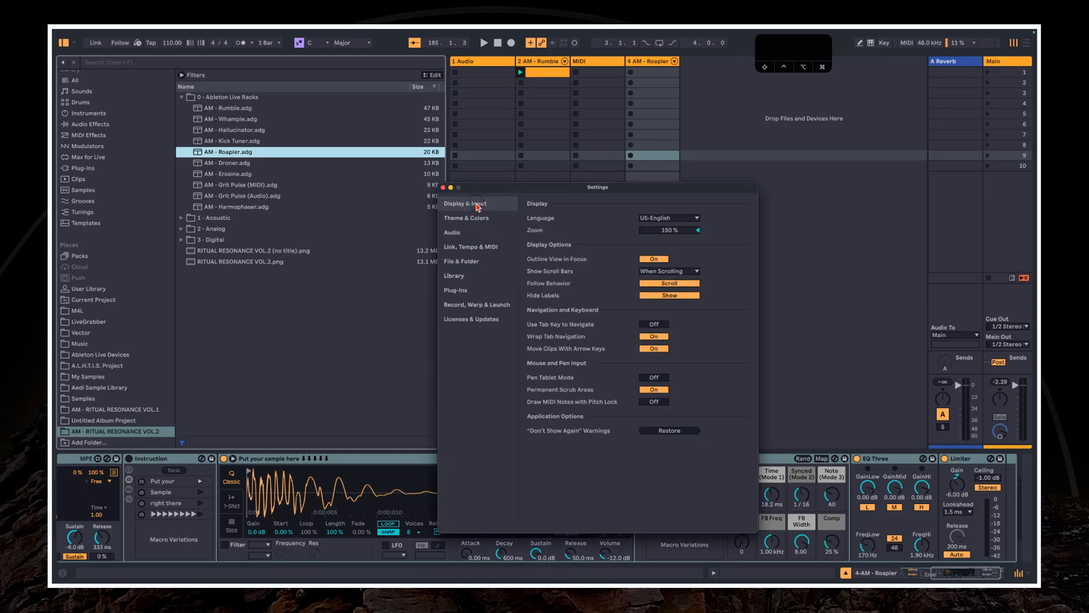
left_click_drag(675, 231, 675, 259)
left_click(589, 218)
left_click_drag(589, 218, 589, 216)
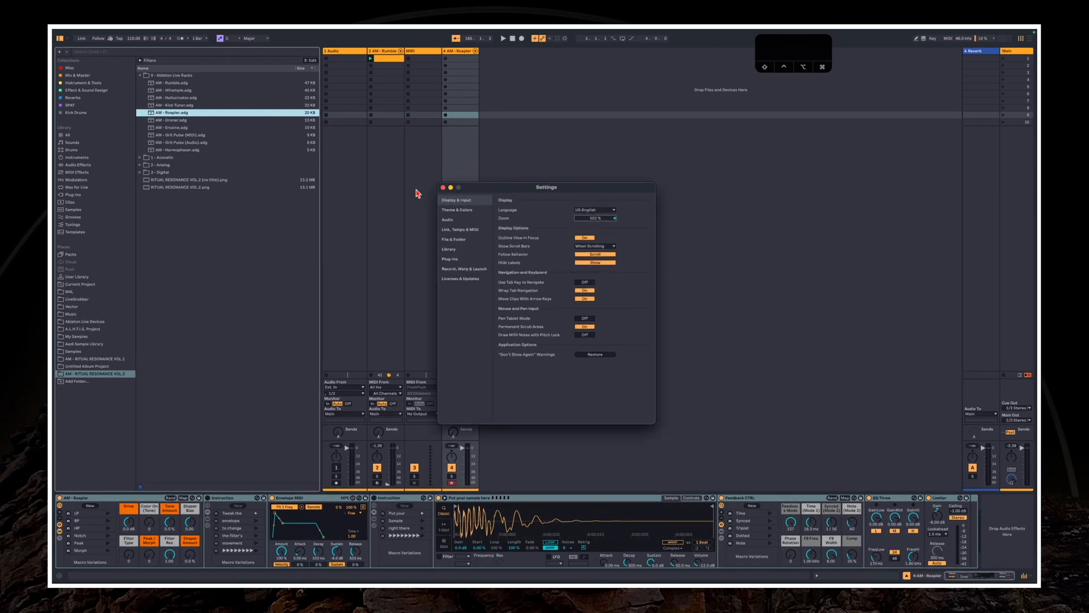
left_click(443, 188)
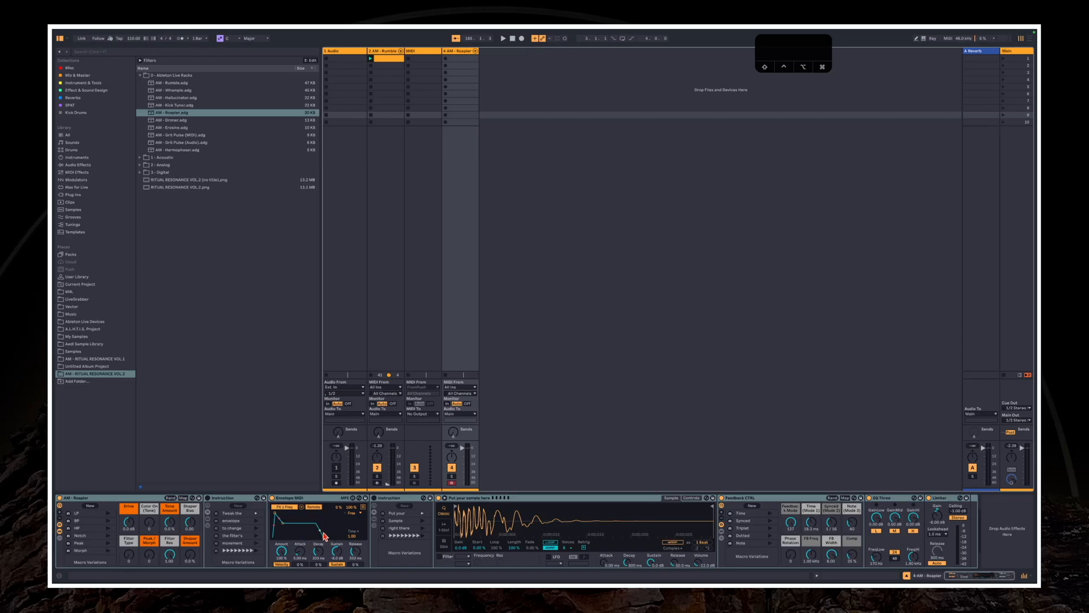
Reveal the Roapler rack's placeholder sample in the browser to examine its source folder
left_click(767, 514)
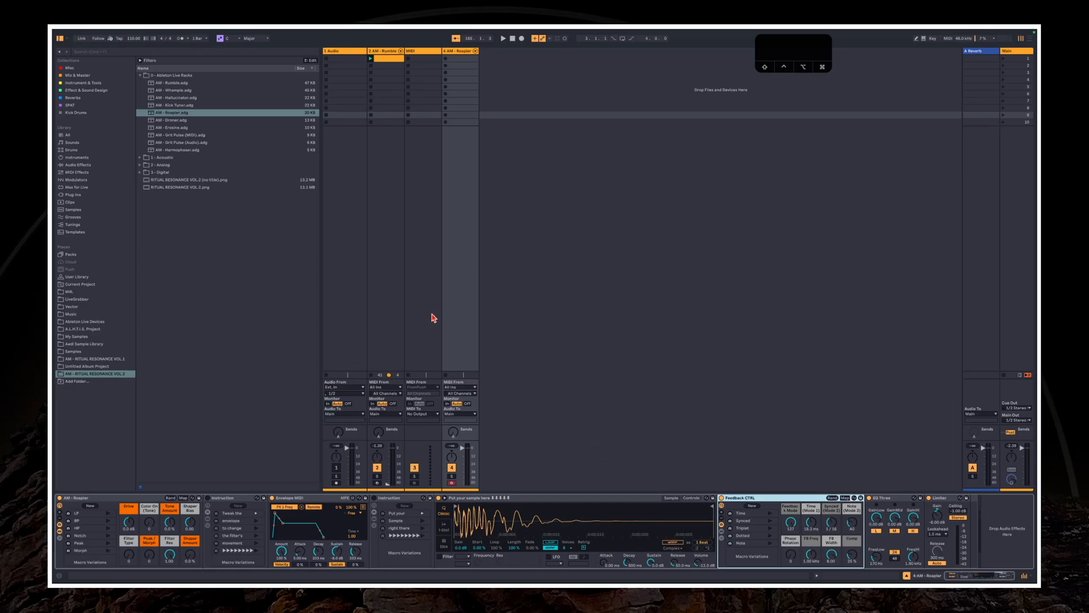
left_click(539, 511)
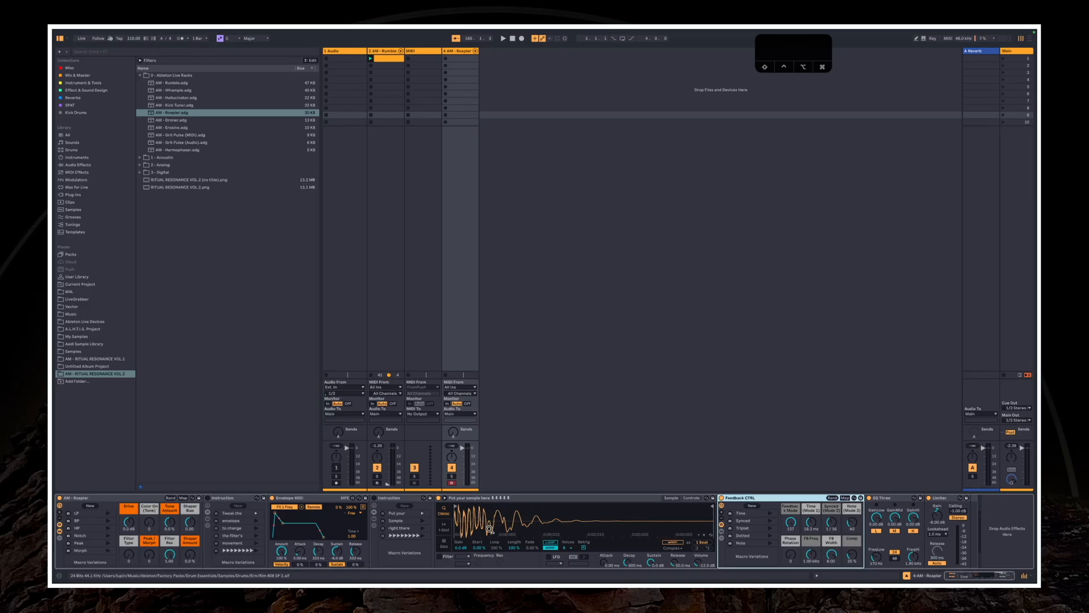
right_click(519, 517)
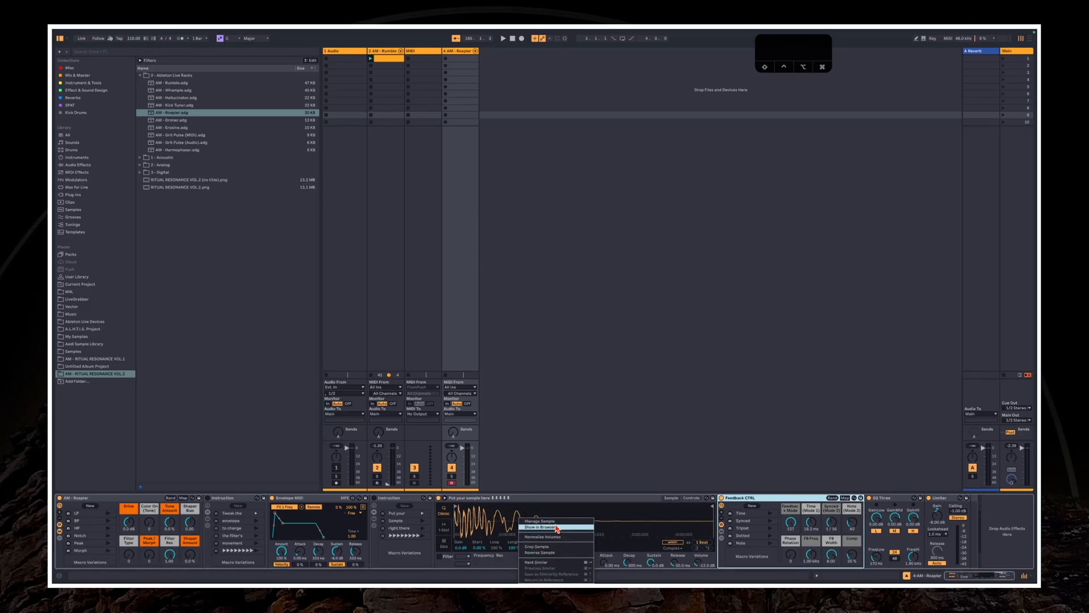
left_click(557, 527)
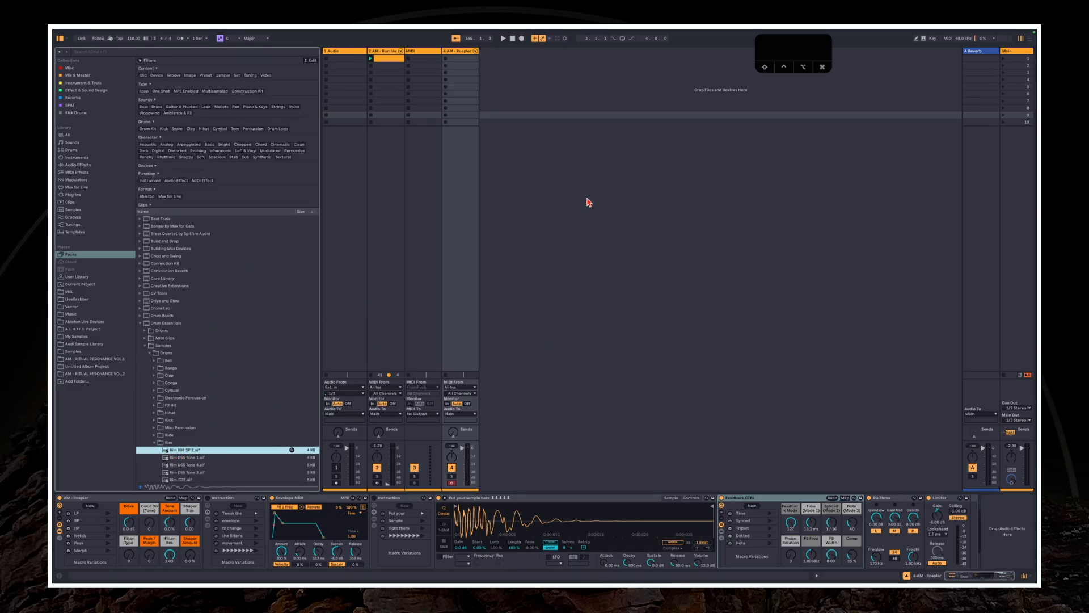
key("Left")
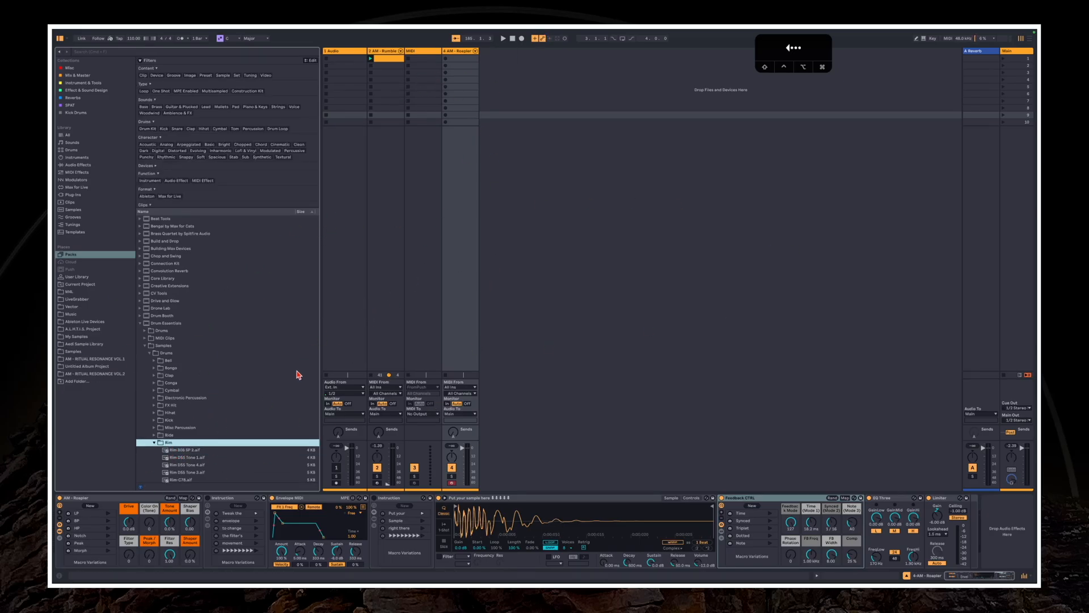
key("Right")
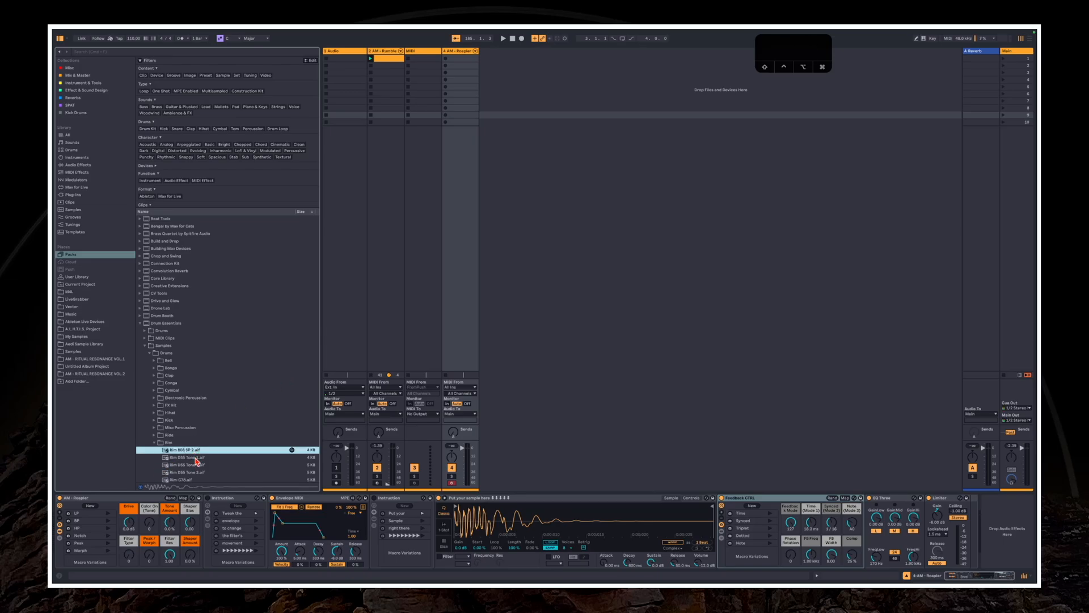
Collapse the Drum Essentials pack and switch the browser to the library's Samples category
left_click(140, 324)
left_click(454, 54)
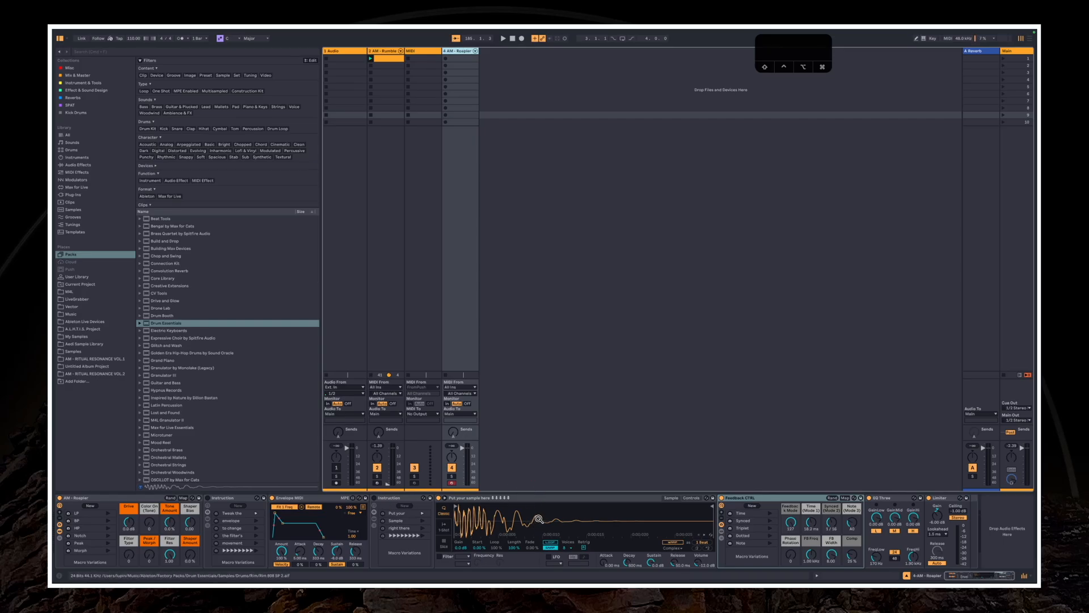
left_click(89, 344)
left_click(74, 209)
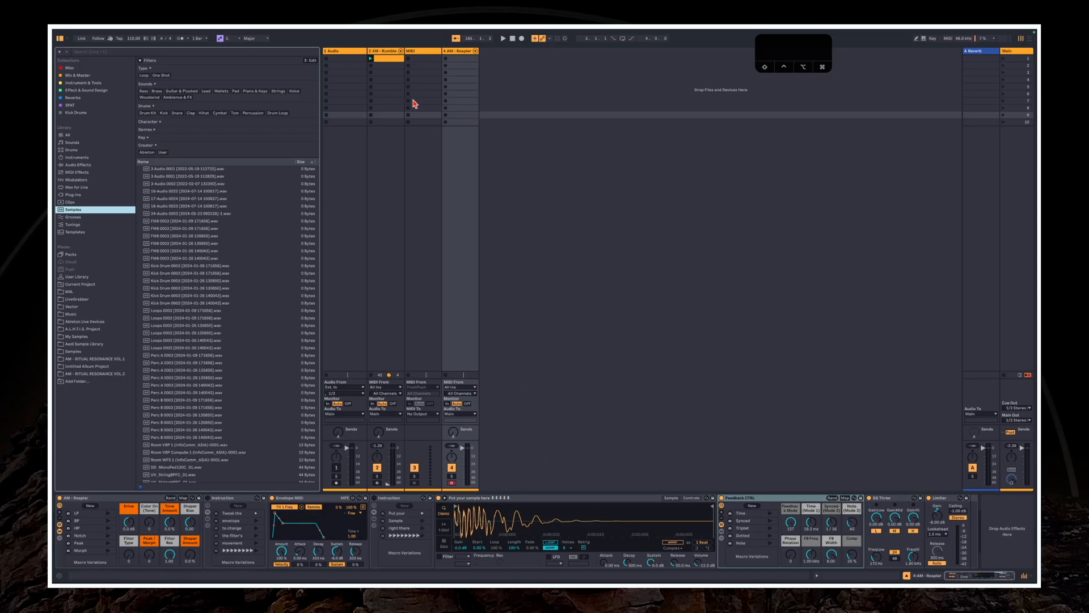
Create a MIDI clip in the Roapler track's first slot, draw 1/16 C3 notes at 1.1.1 and 1.1.4, and launch it
double_click(463, 59)
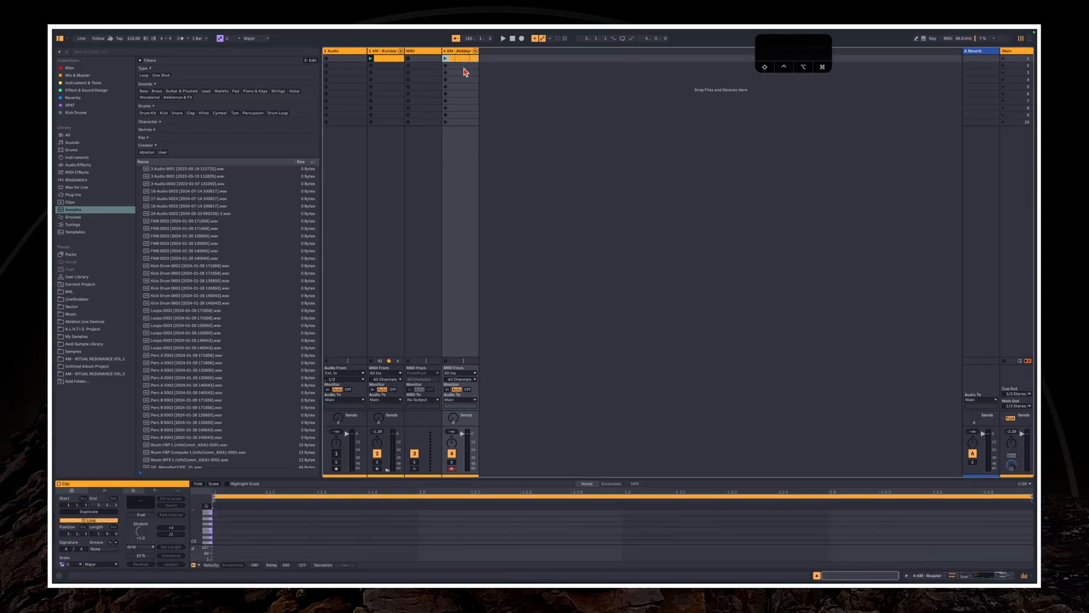
key("b")
left_click(241, 543)
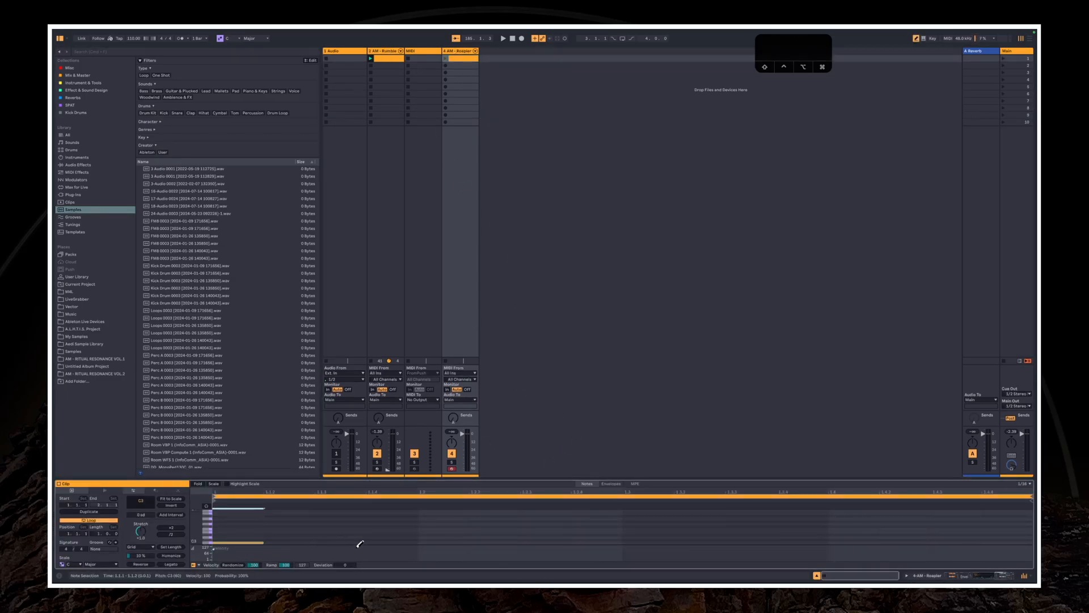
left_click(390, 543)
left_click(446, 58)
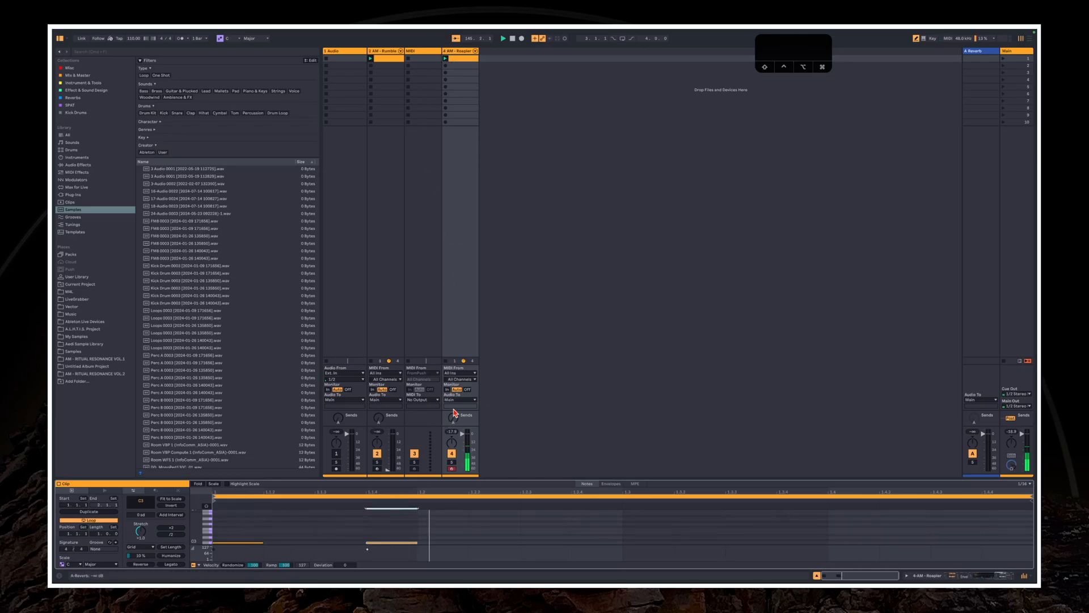
Return to the Roapler track's devices and raise its send level to the A Reverb return
left_click(459, 51)
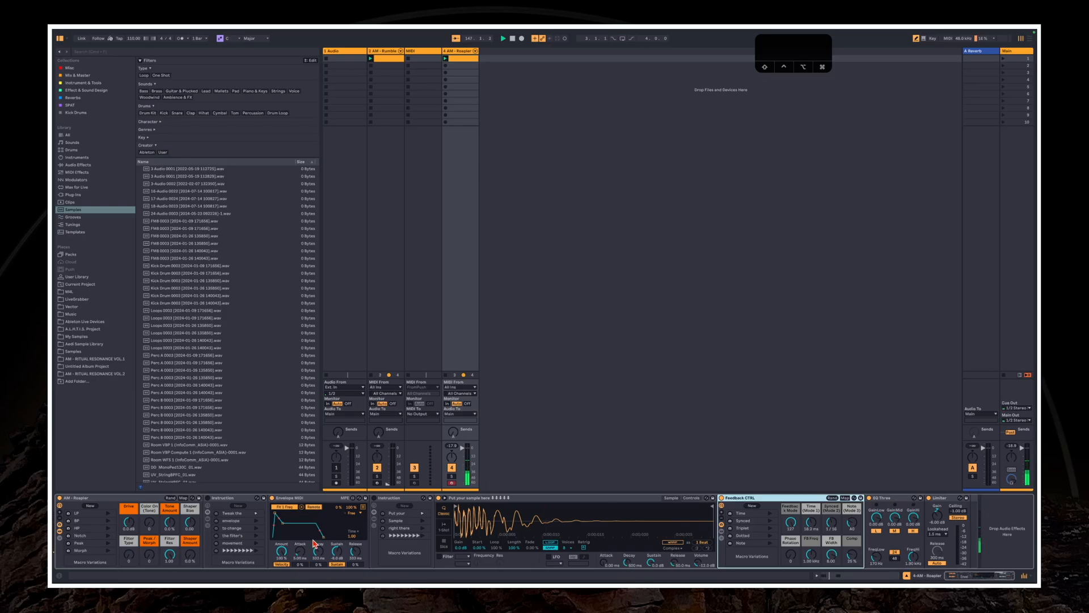
left_click(454, 434)
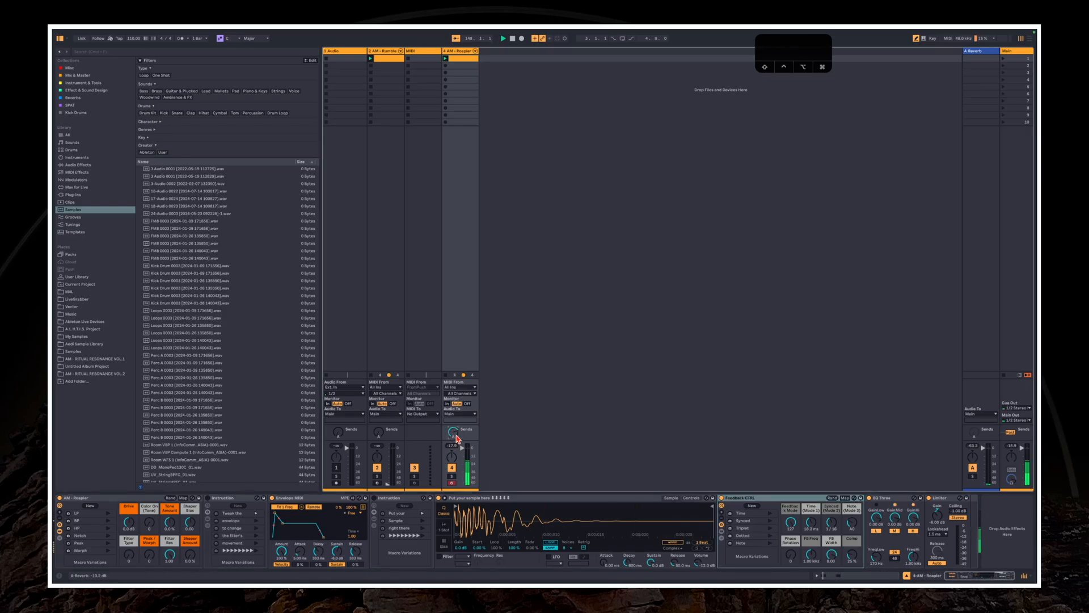
left_click(456, 435)
left_click_drag(455, 436, 459, 437)
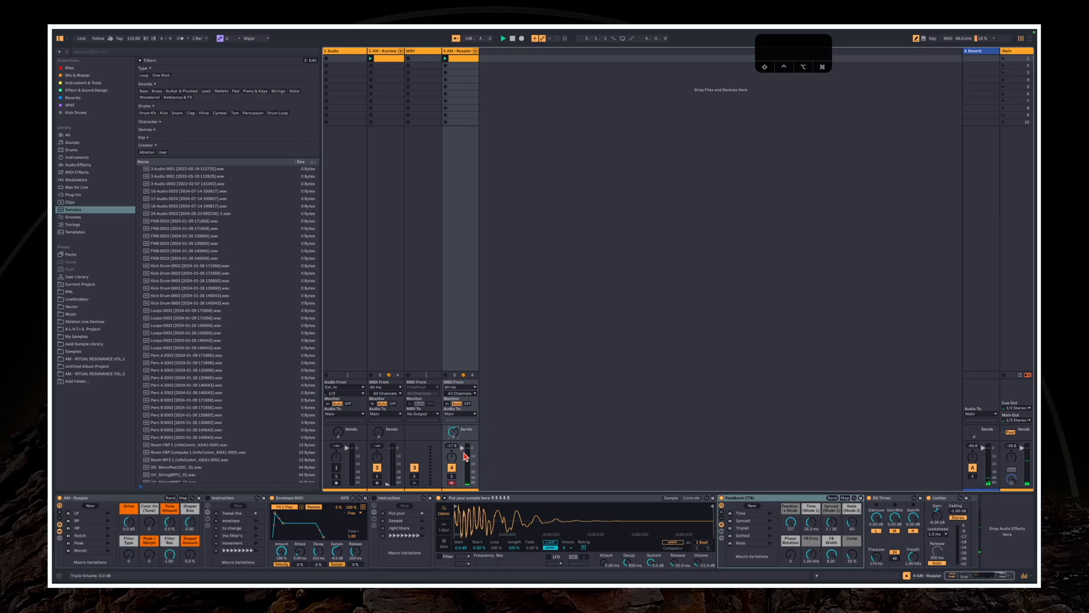
Shape the Roapler sound with the Drive macro, the Notch variation, the Envelope MIDI curve and the Time (Mode 1) feedback macro
left_click_drag(131, 523, 169, 516)
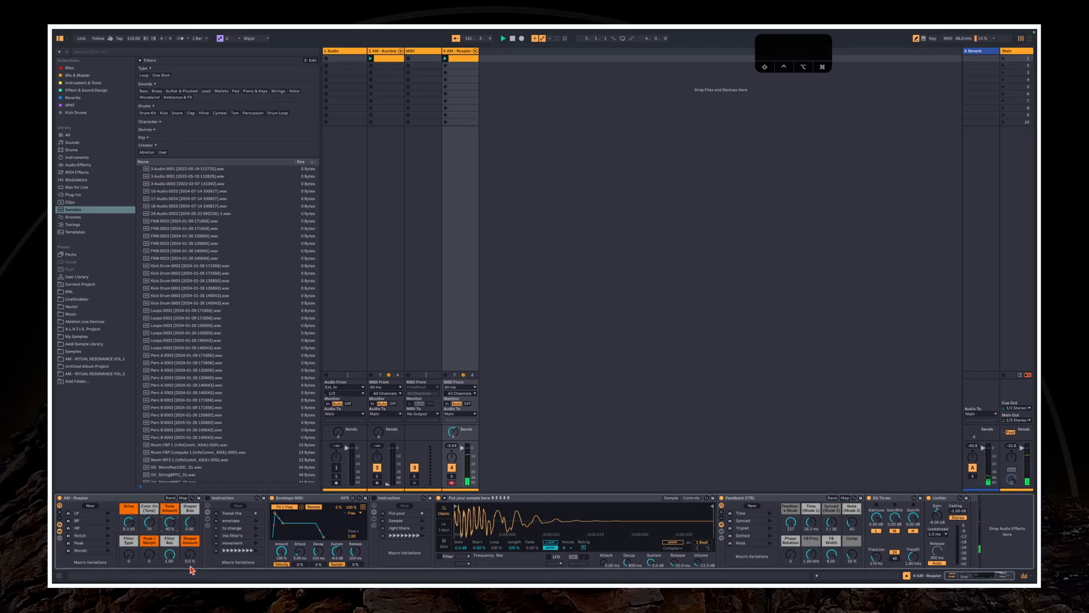
left_click_drag(139, 552, 126, 567)
left_click(108, 535)
left_click_drag(282, 523, 297, 537)
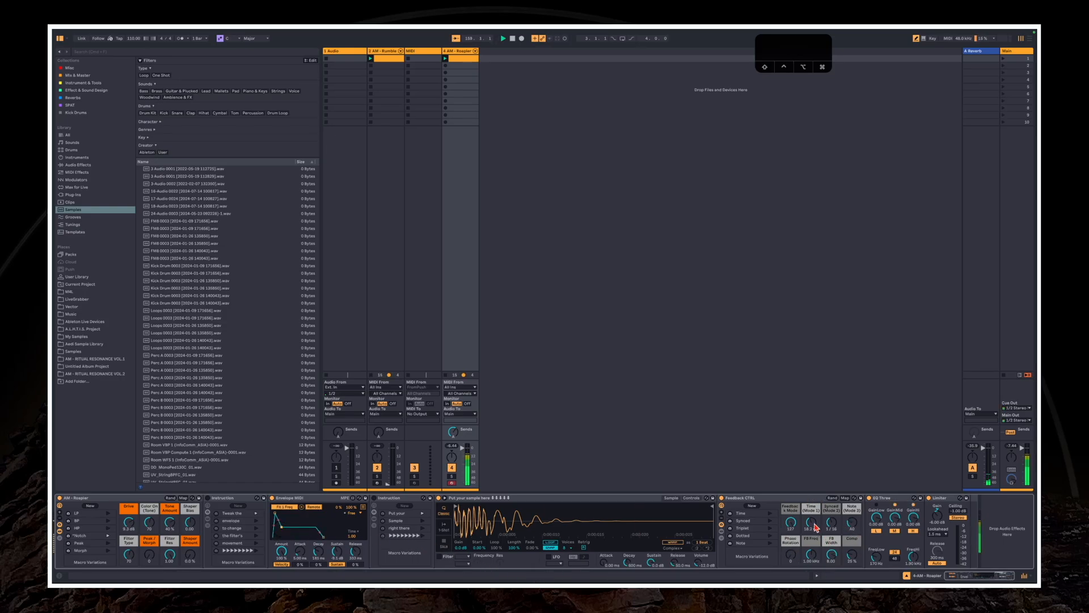
left_click_drag(814, 526, 814, 539)
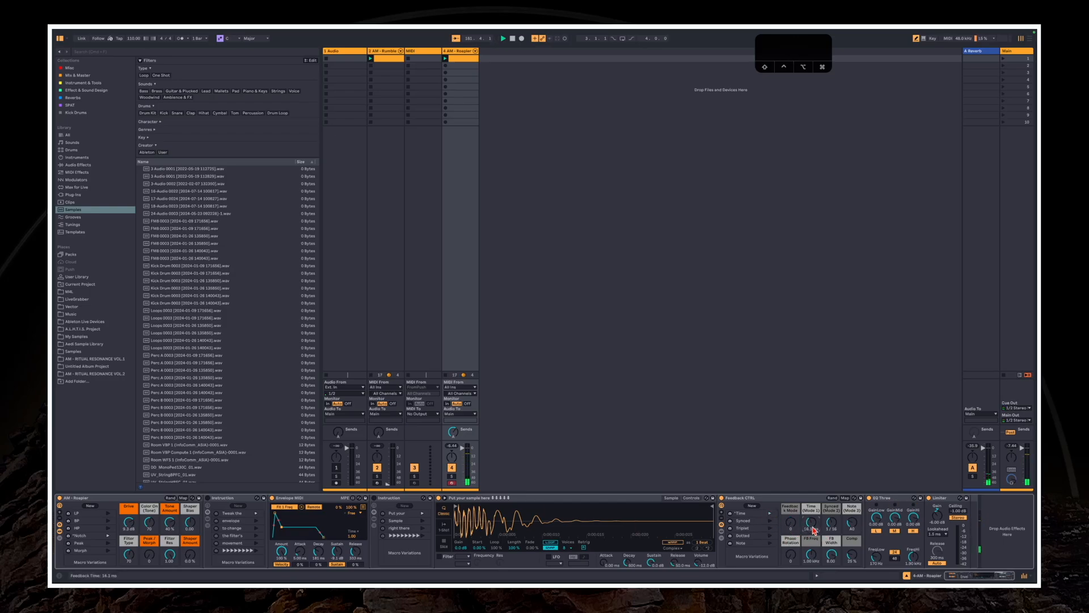
In the Roapler clip, lengthen the C3 note at 1.1.4 so that it ends at 1.3
left_click(461, 62)
left_click(469, 527)
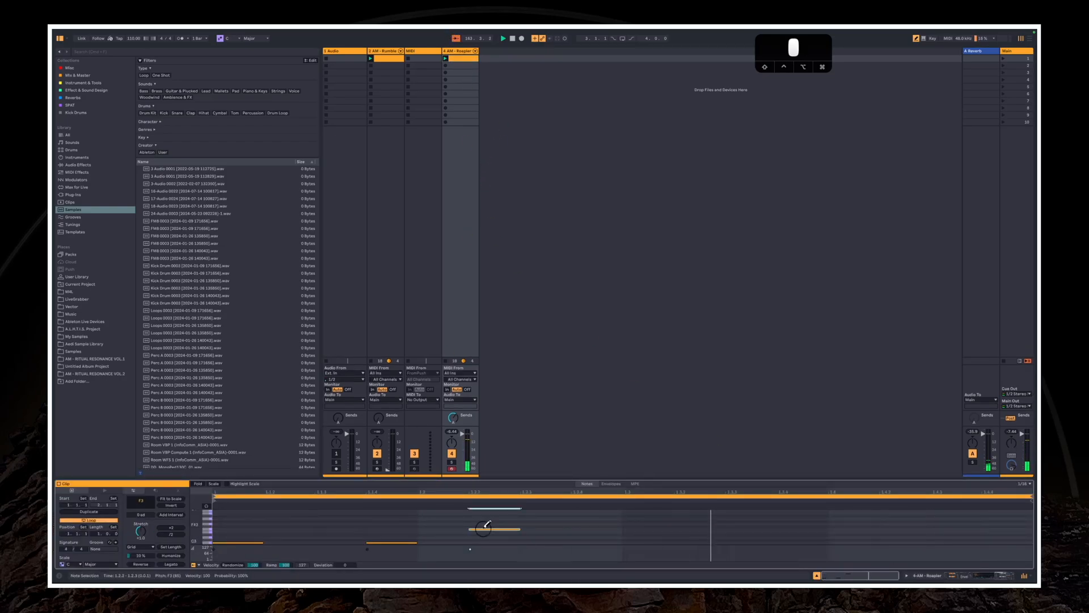
key("n")
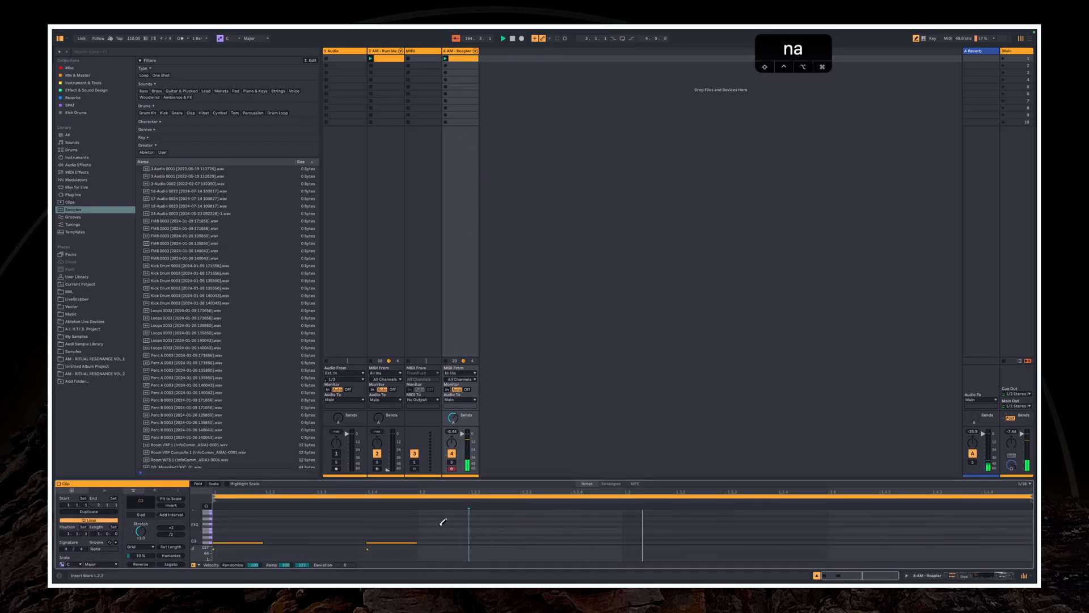
key("b")
left_click(425, 544)
left_click_drag(417, 543, 623, 543)
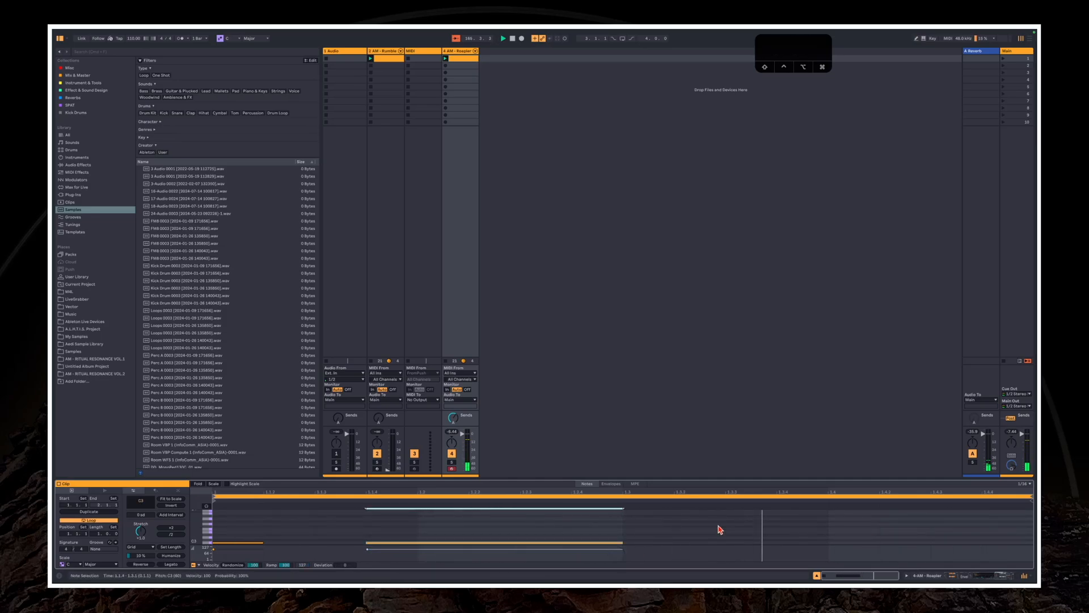
Show the Roapler devices together with the clip's notes, and enlarge the note editor around C3
left_click(906, 576)
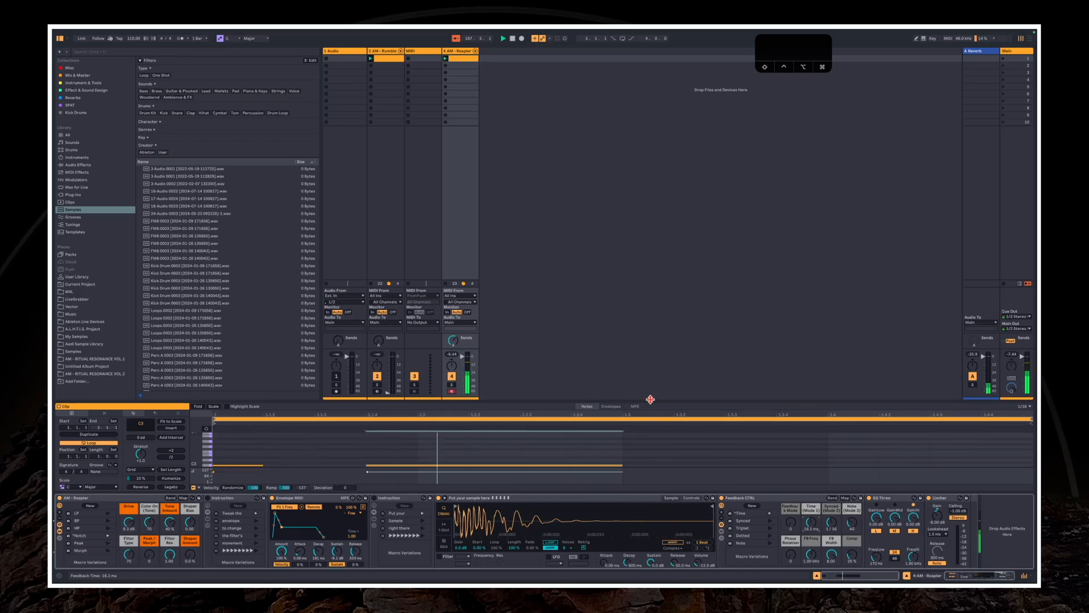
left_click_drag(651, 400, 719, 328)
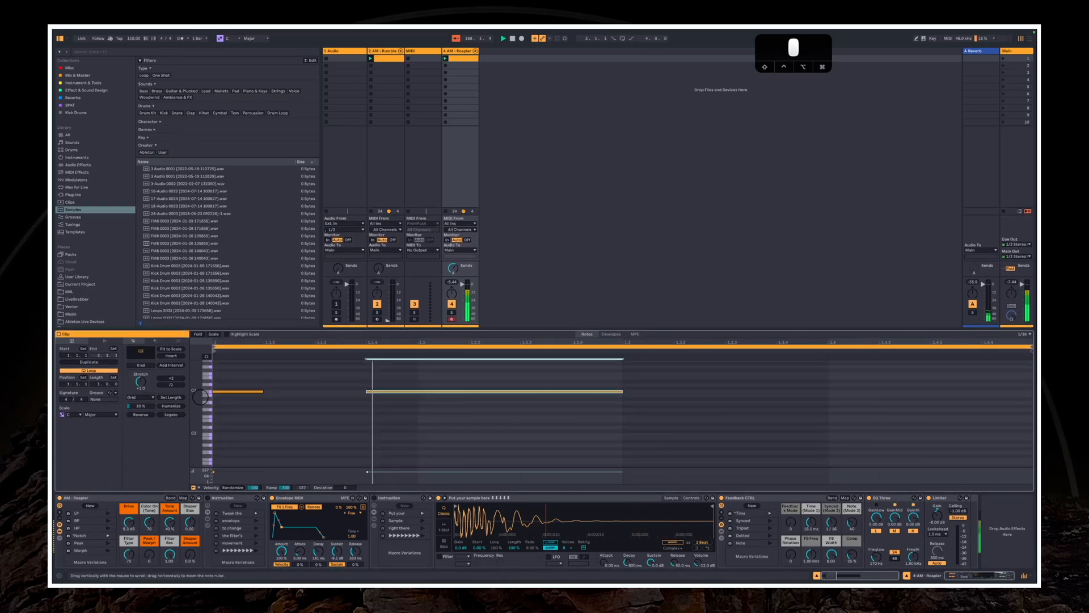
left_click_drag(200, 397, 245, 431)
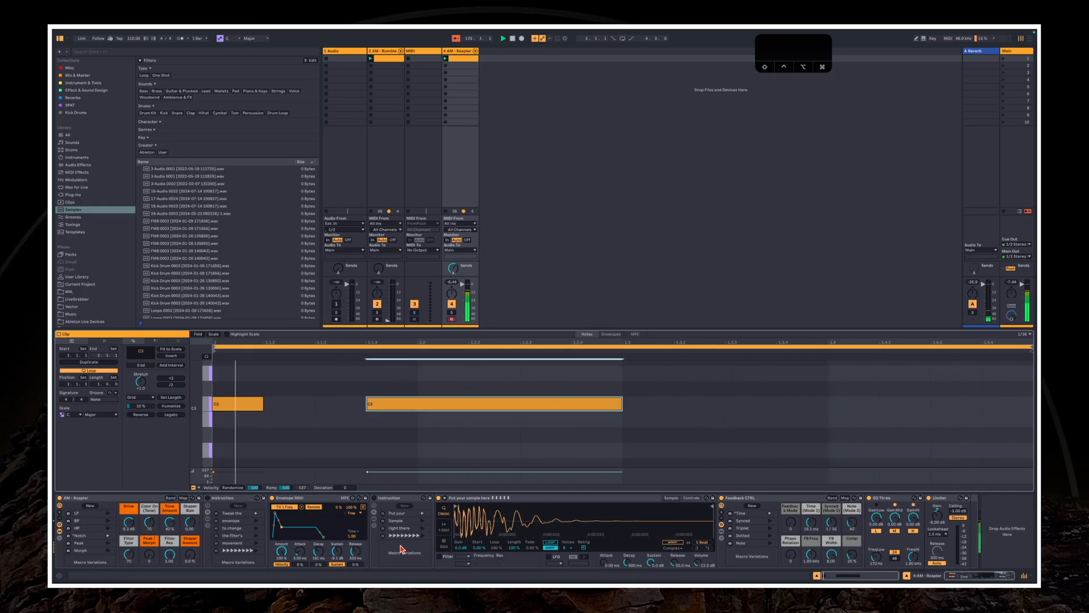
Lower the sample's transposition in Simpler's controls and readjust the Envelope MIDI curve
left_click(691, 498)
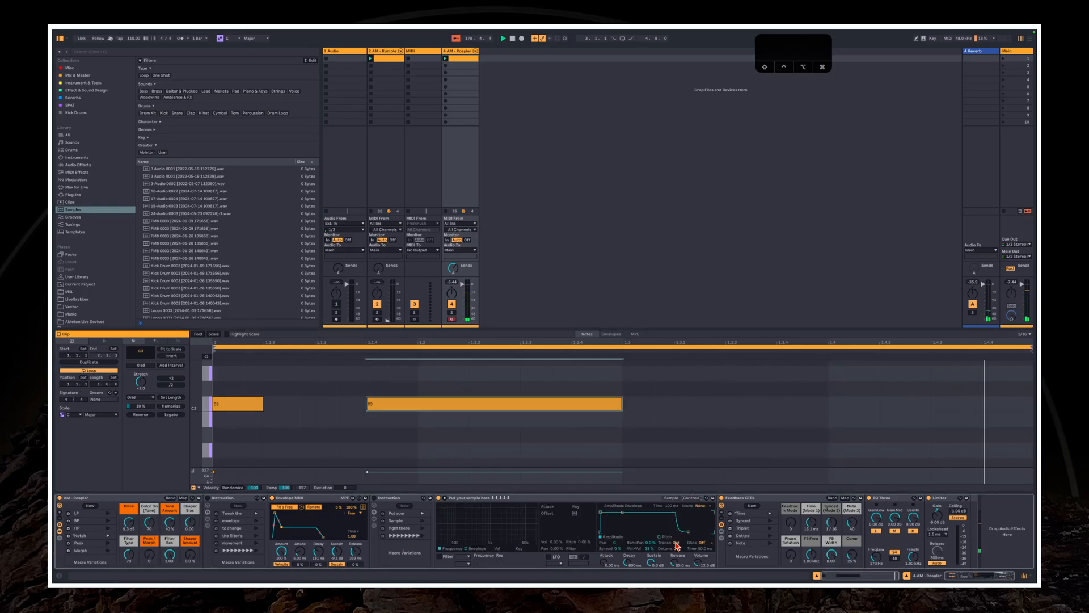
left_click(671, 498)
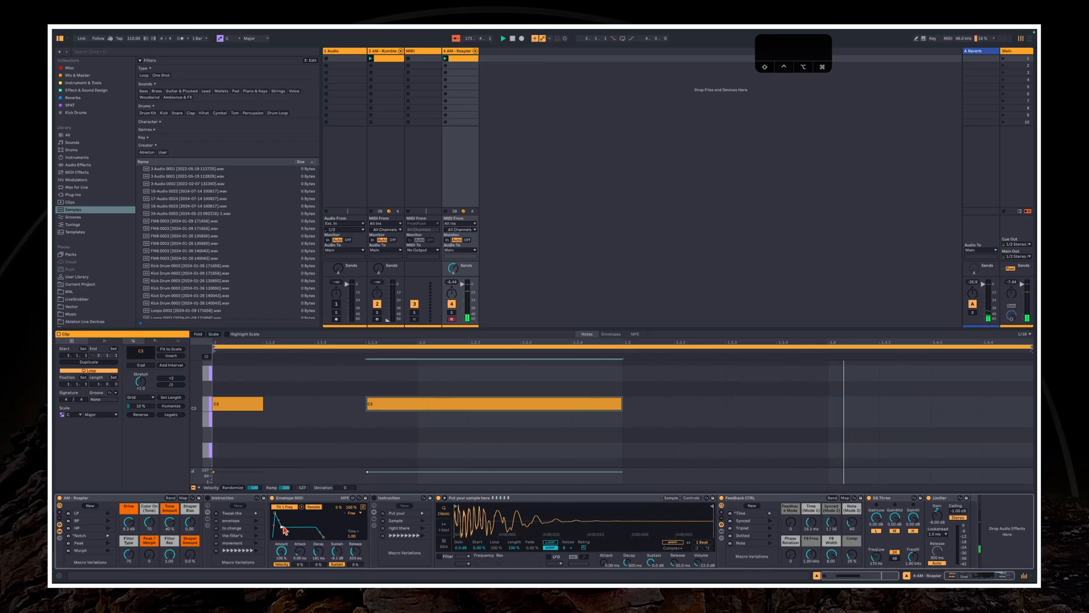
left_click_drag(282, 526, 282, 521)
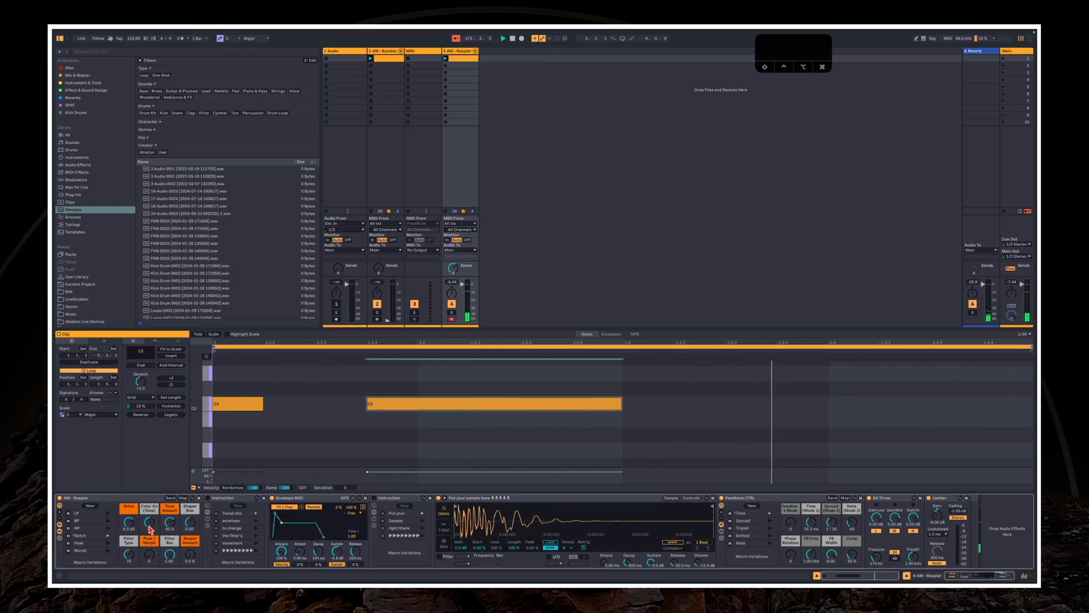
Launch Roapler's LP macro variation and raise its Shaper Amount
left_click(150, 555)
left_click(108, 513)
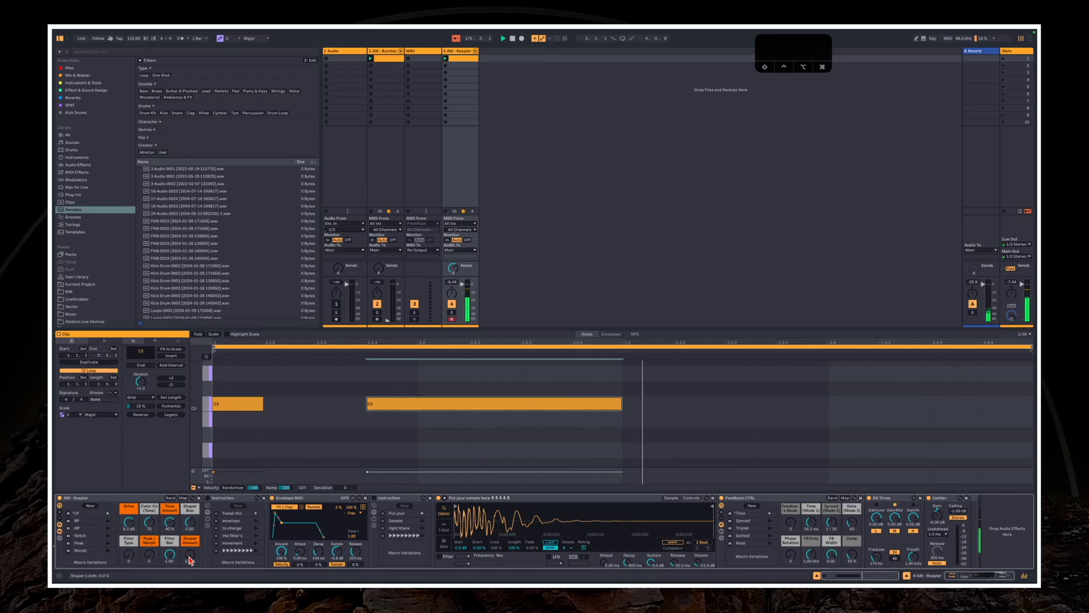
left_click_drag(190, 555, 169, 556)
left_click(170, 555)
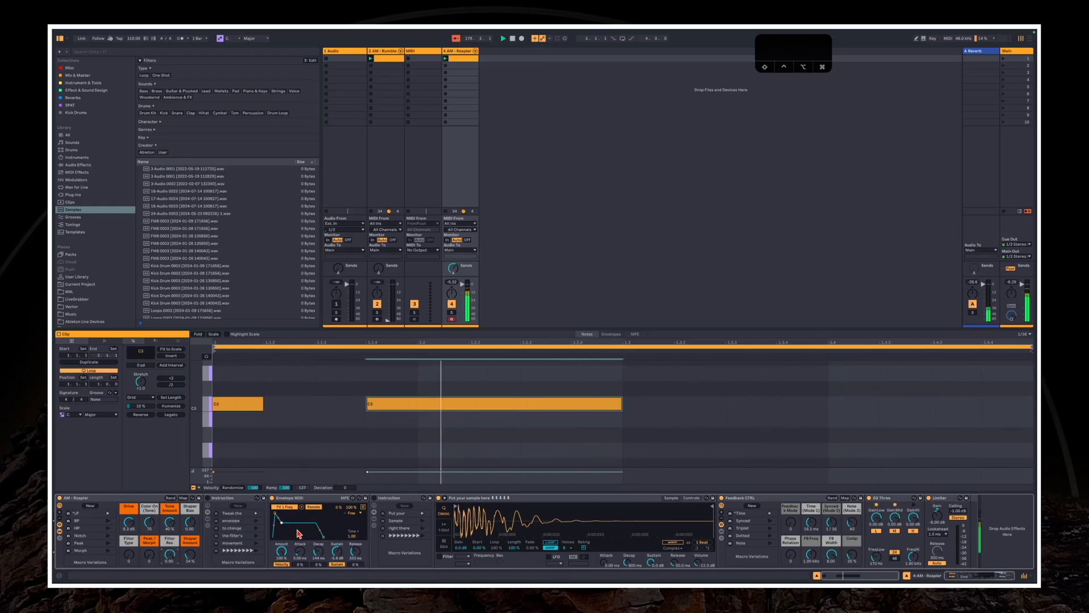
Fine-tune the Time (Mode 1) feedback macro, the Envelope MIDI curve and EQ Three's low gain
left_click_drag(809, 534, 815, 531)
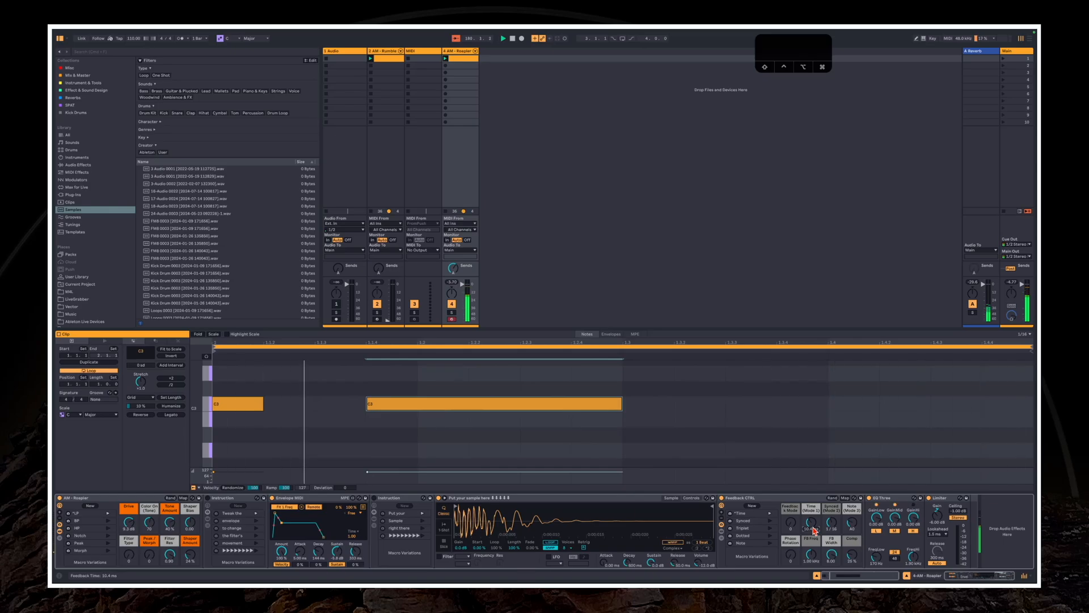
left_click_drag(813, 529, 813, 519)
left_click_drag(282, 523, 283, 525)
left_click_drag(877, 516, 876, 519)
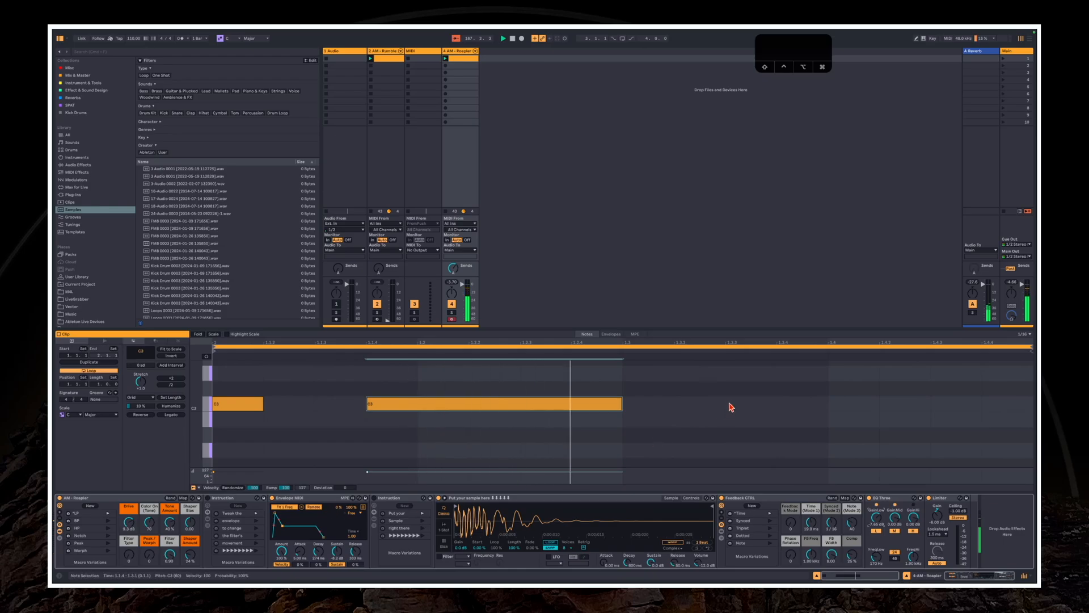
Add a 1/16 C#3 note at 1.3.4 in the Roapler clip and lower the track's volume
double_click(809, 388)
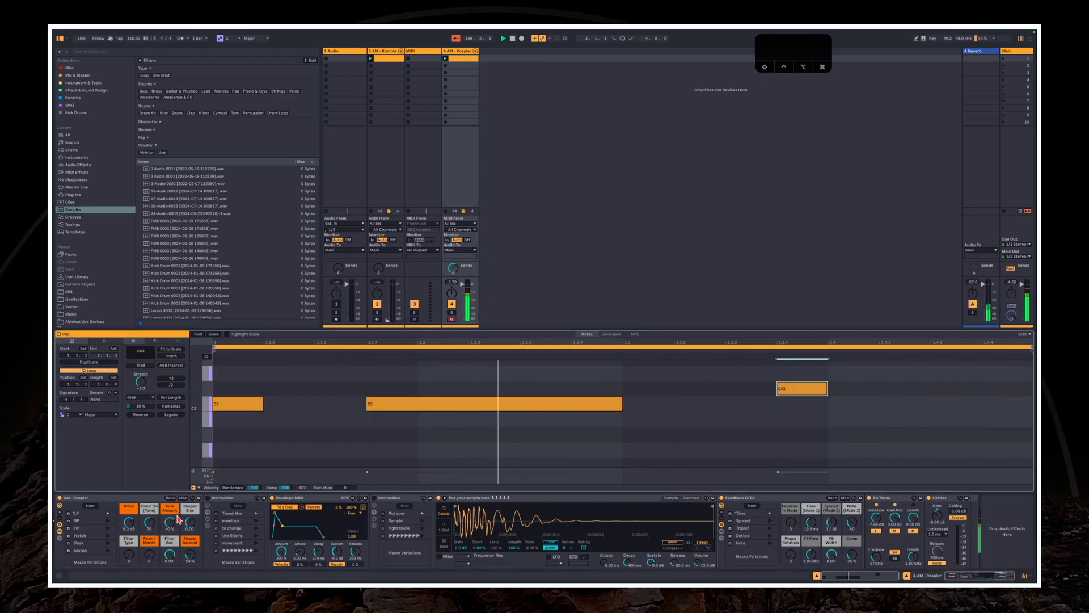
left_click(197, 558)
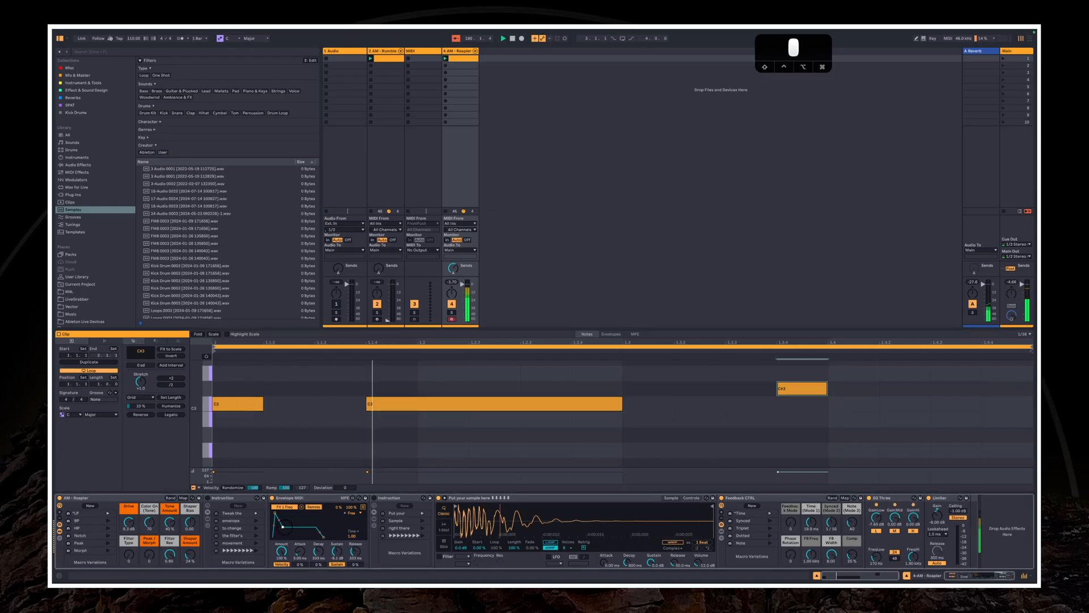
left_click(487, 281)
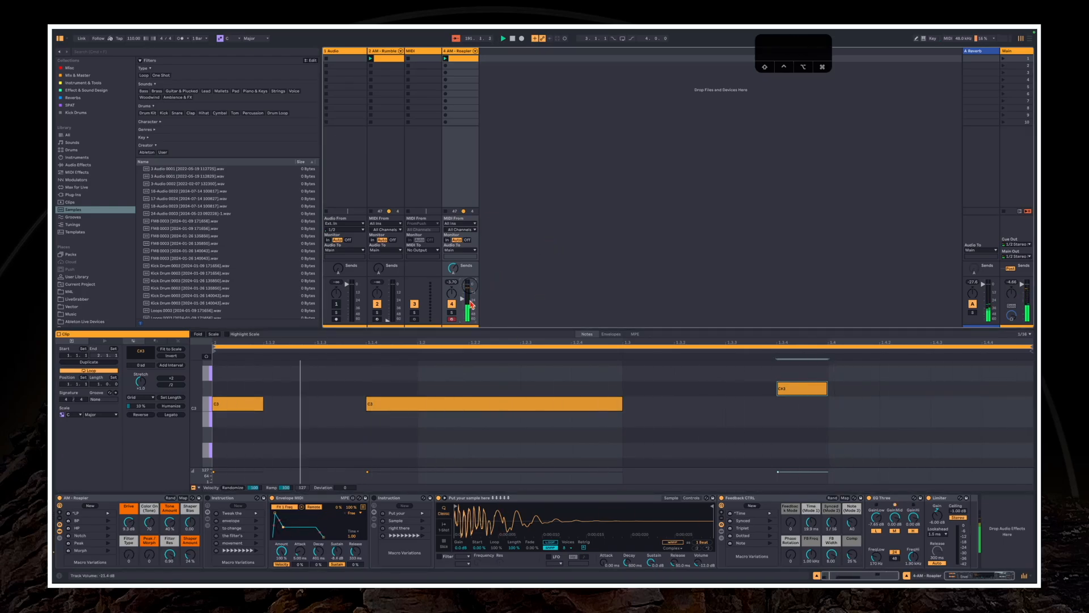
Browse to the AM - RITUAL RESONANCE VOL.2 folder and expand its 1 - Acoustic subfolder
left_click(461, 163)
scroll(105, 290, "down", 3)
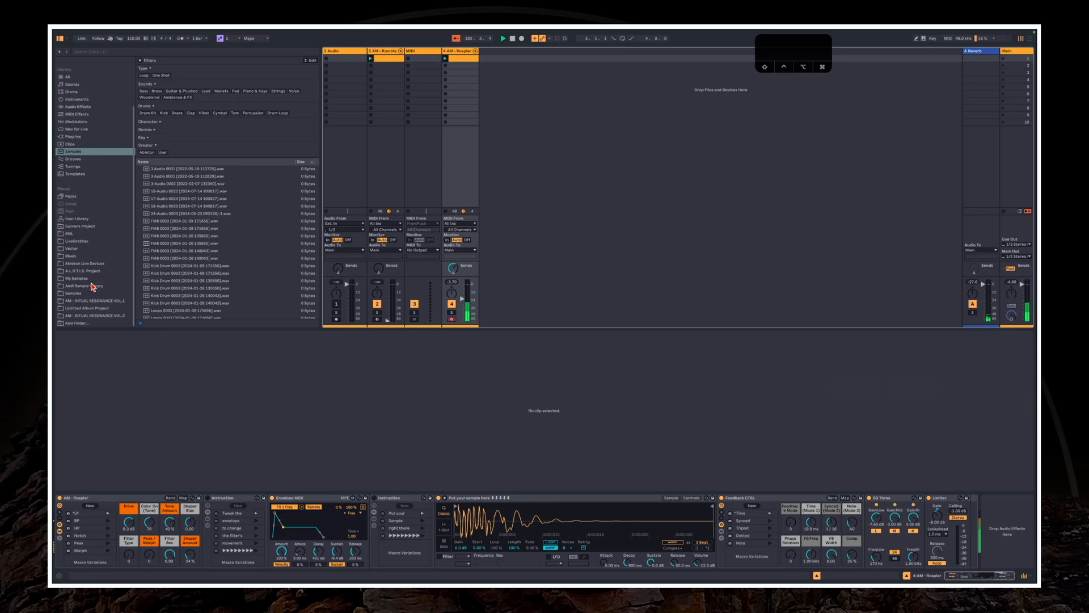
left_click(94, 316)
left_click(191, 99)
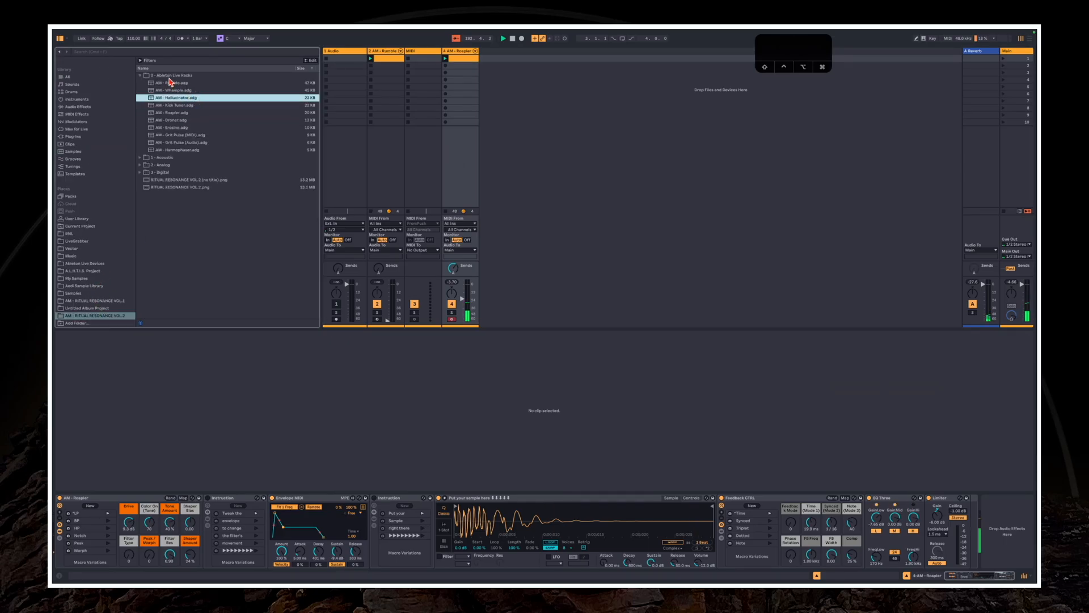
left_click(180, 163)
key("Right")
key("Left")
key("Up")
key("Right")
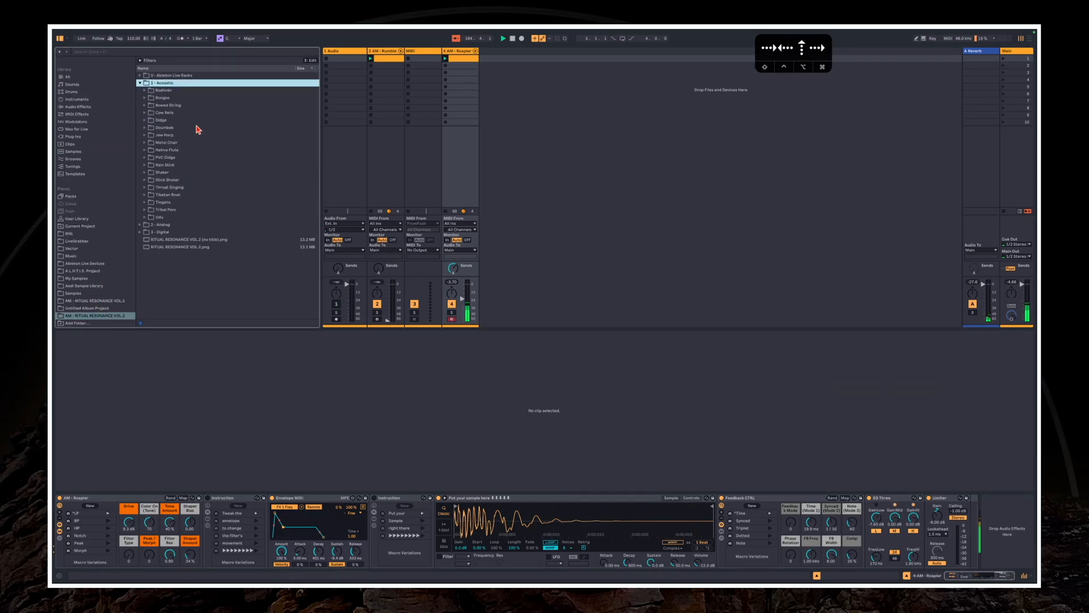
Expand the Bongos Hit folder and load one of its AM_Bongos_Hit samples into Roapler's Simpler
key("Down")
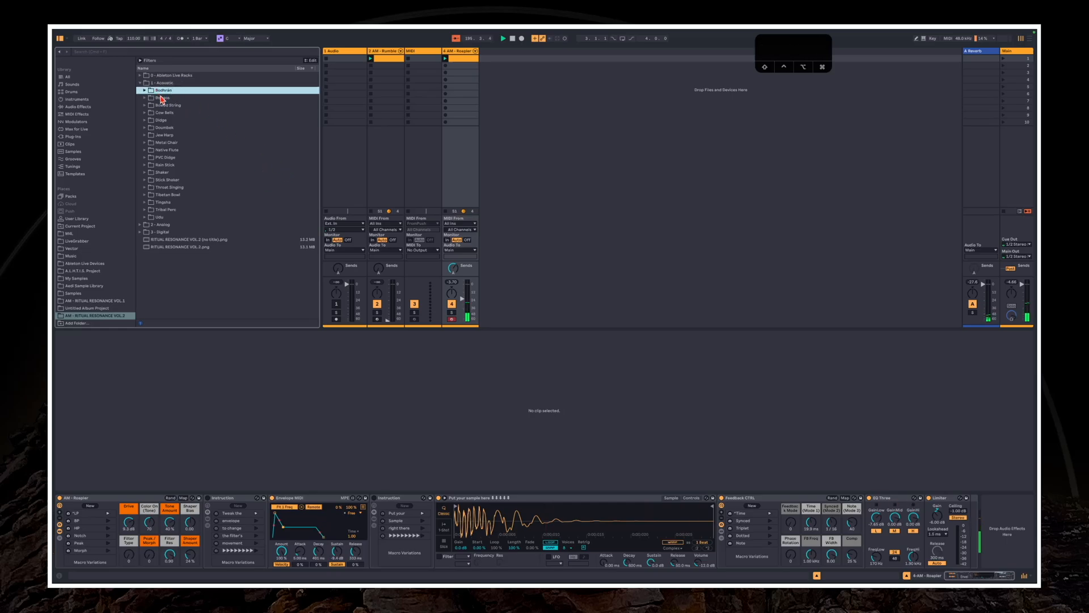
key("Down")
key("Right")
key("Down")
key("Right")
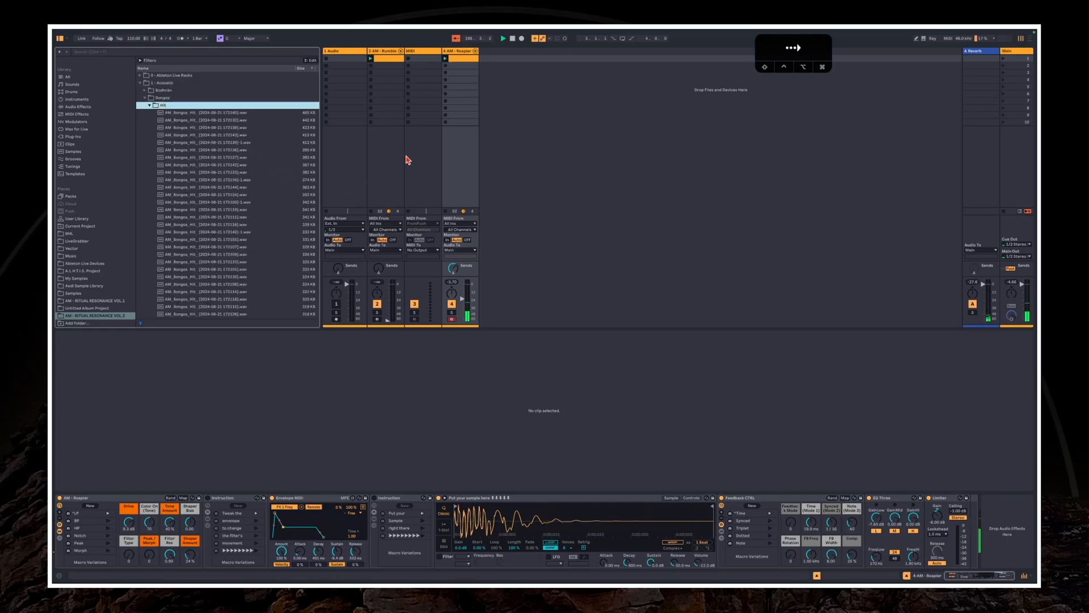
left_click(408, 160)
left_click_drag(221, 166, 500, 528)
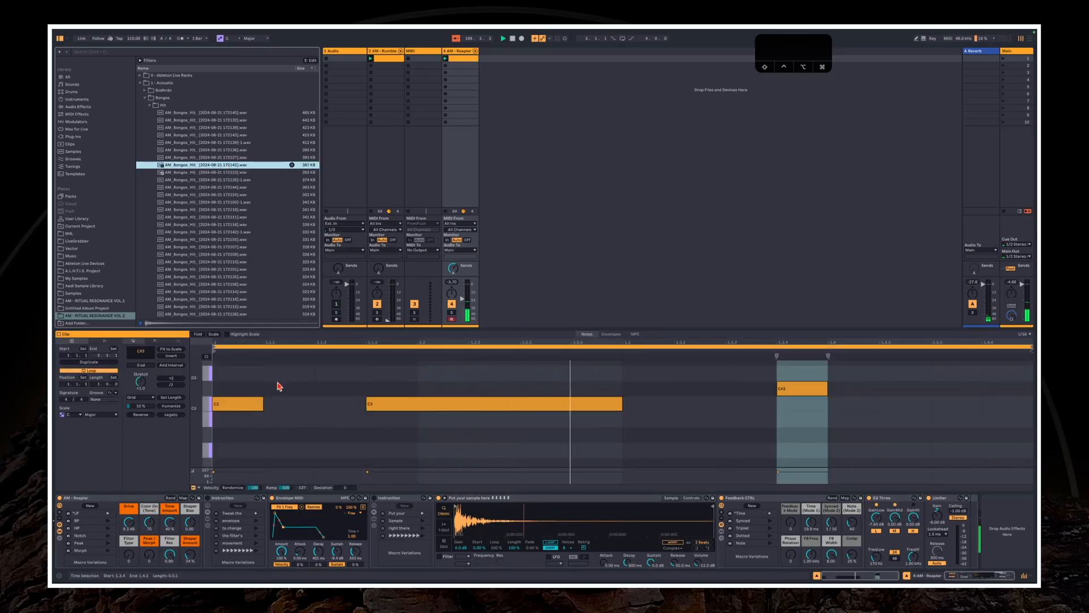
Reset Simpler's transposition to 0 st and raise the Roapler track's volume
left_click(692, 498)
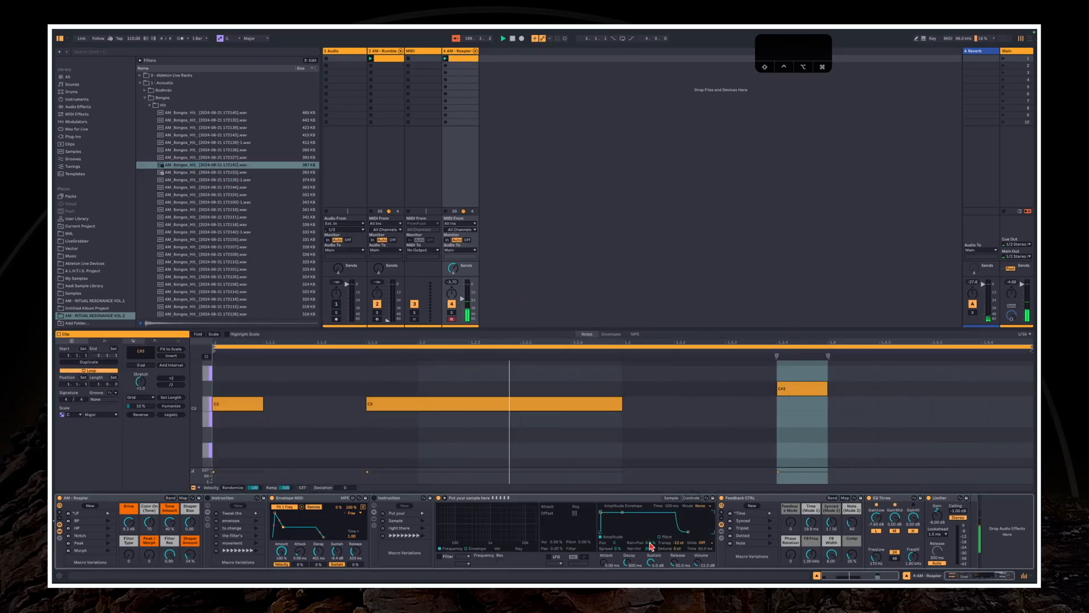
double_click(678, 543)
left_click_drag(463, 299, 463, 285)
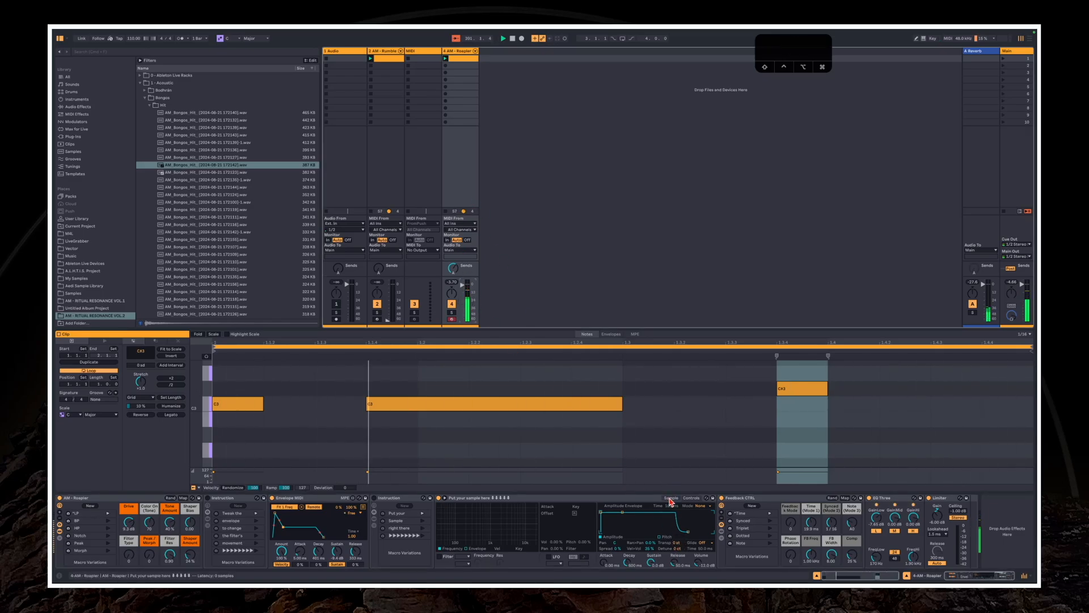
left_click(671, 499)
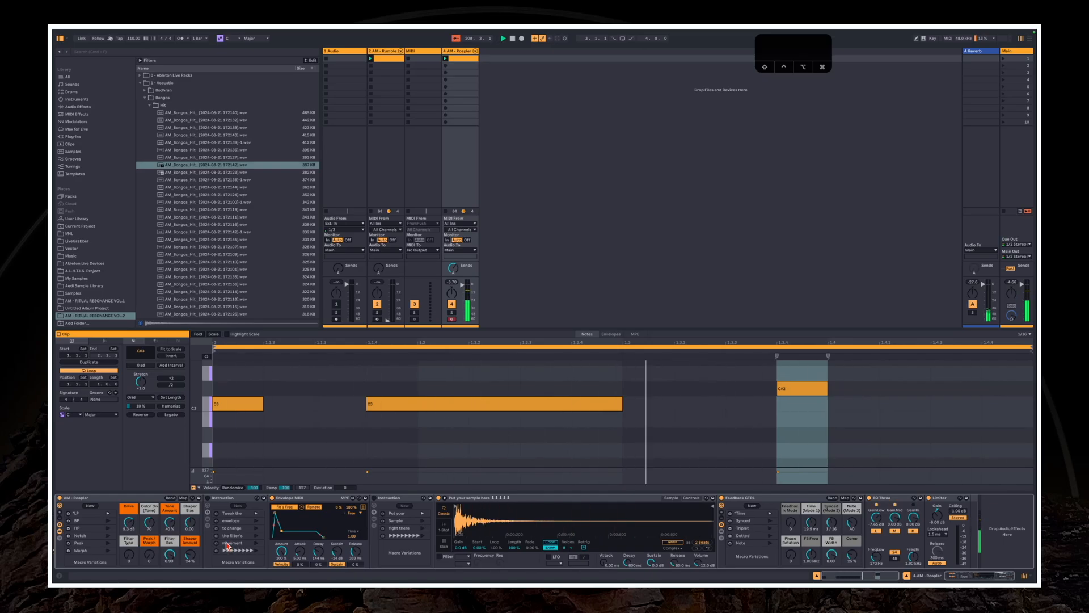
Adjust Roapler's Shaper Bias, launch its BP variation and reshape the Envelope MIDI curve
left_click_drag(190, 523, 190, 515)
mouse_move(129, 556)
left_mouse_down()
mouse_move(129, 536)
mouse_move(129, 555)
left_mouse_up()
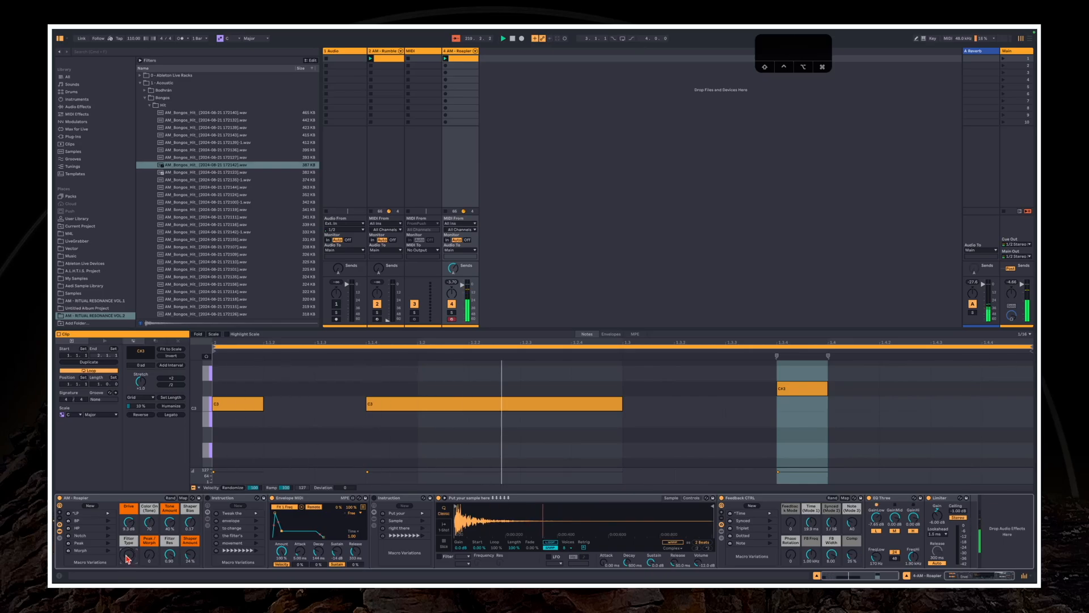
left_click(108, 521)
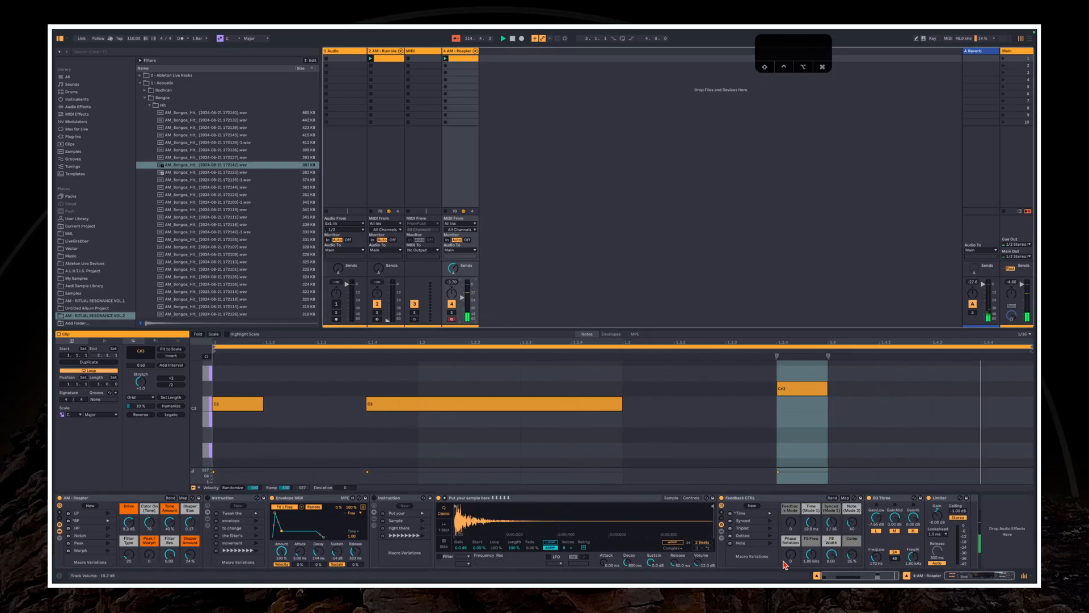
left_click_drag(281, 531, 275, 530)
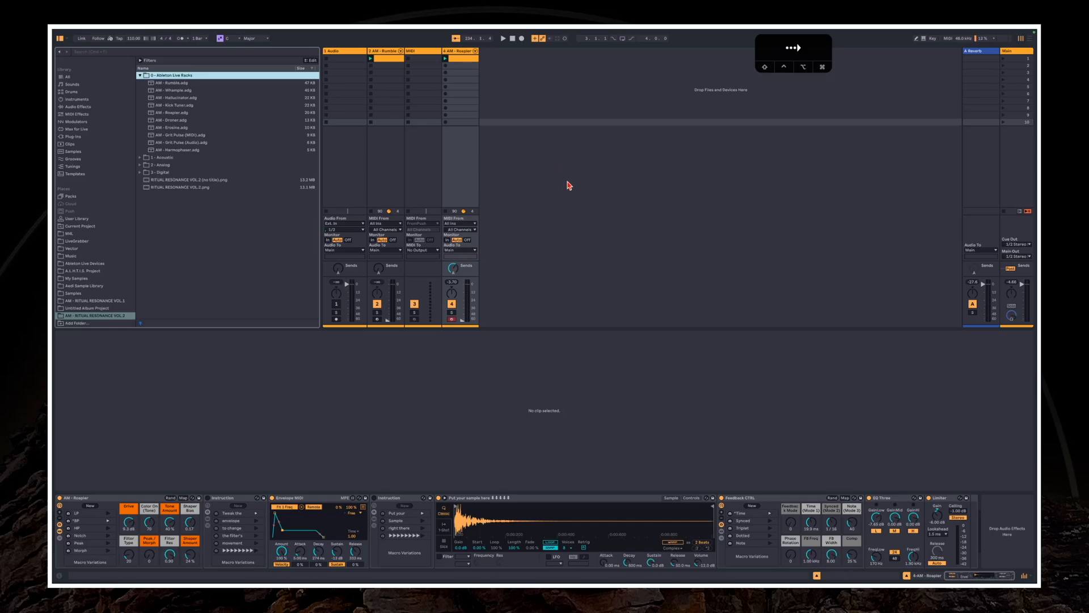
Load AM - Whample.adg from the Ableton Live Racks folder onto a new track and start playback
left_click(174, 91)
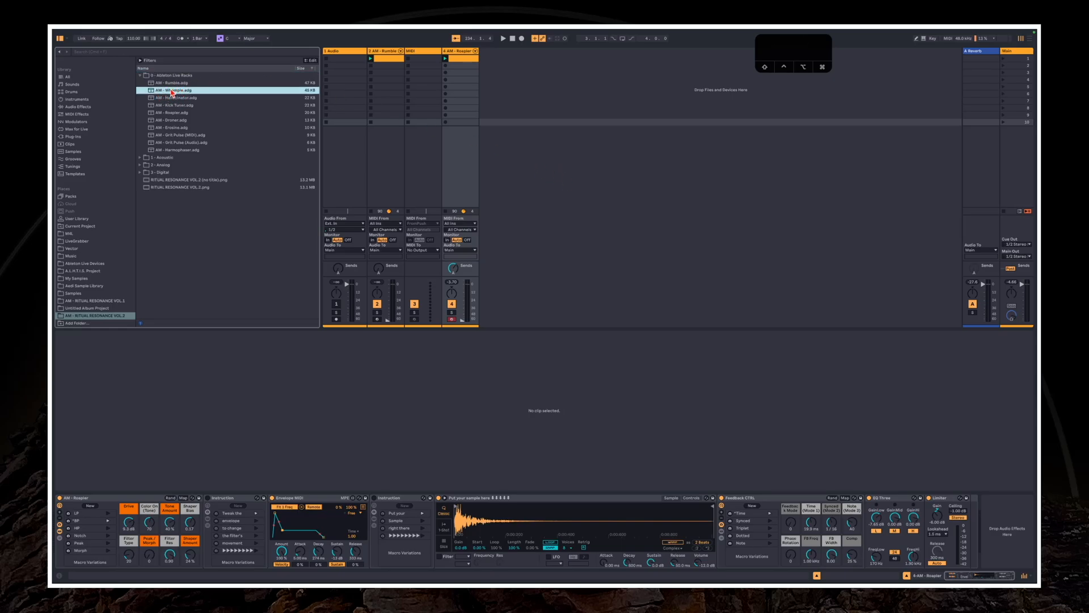
left_click_drag(172, 93, 547, 133)
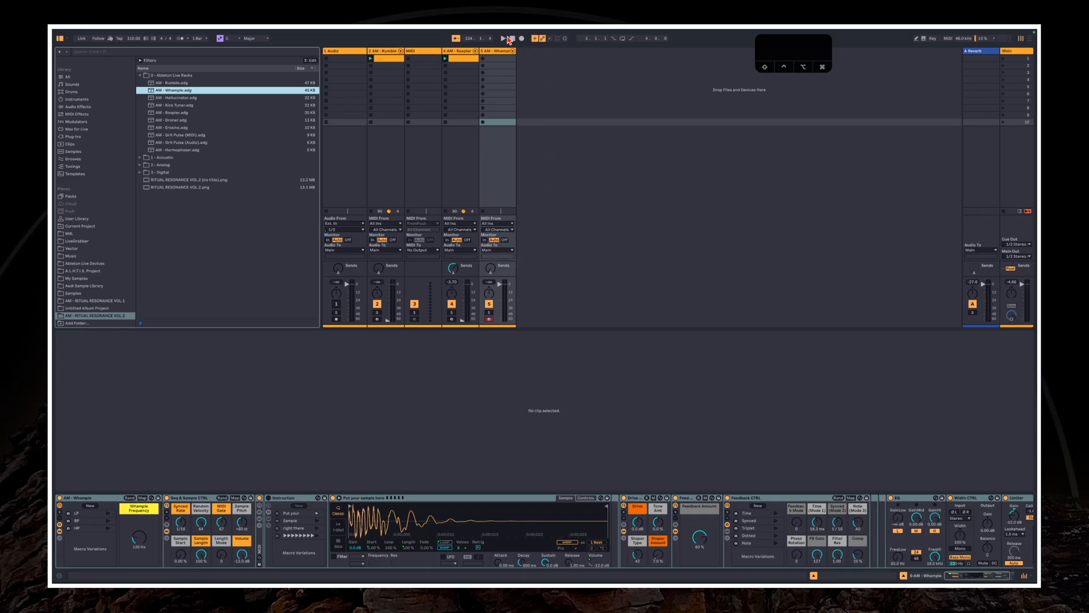
key("space")
Set the gain of the Whample rack's Limiter to -12 dB
left_click_drag(1014, 516, 1014, 504)
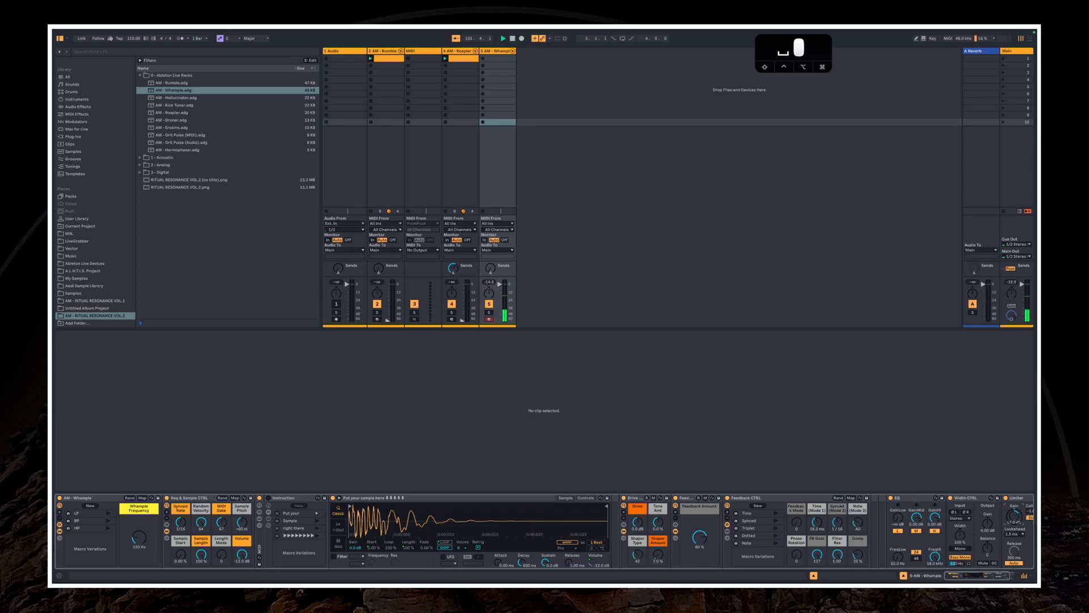
type("-12")
key("Return")
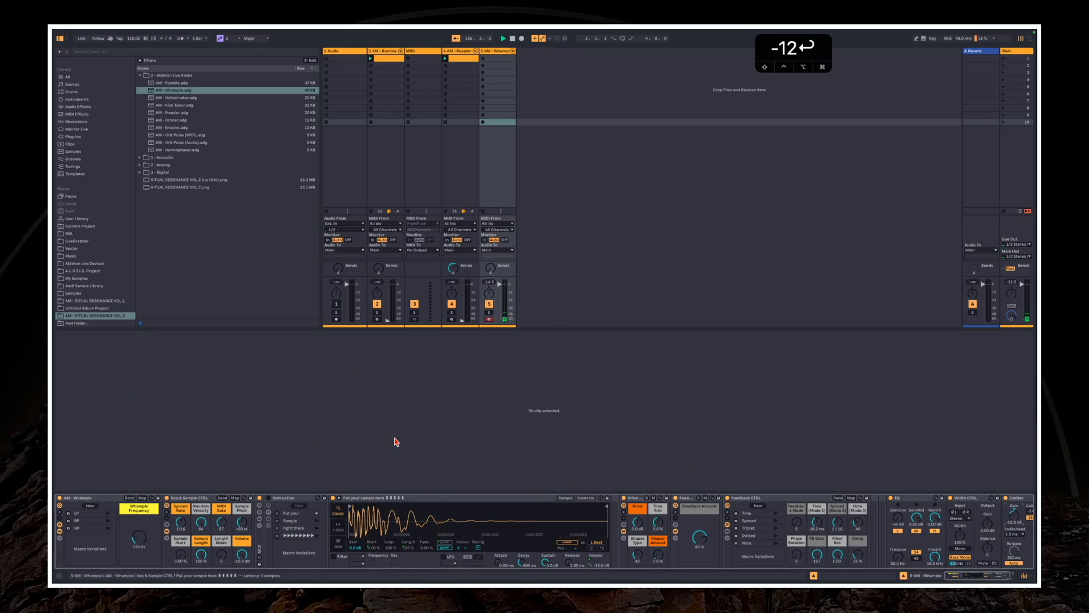
Open the Hit folder of the Bodhrán samples inside 1 - Acoustic in the browser
left_click(159, 167)
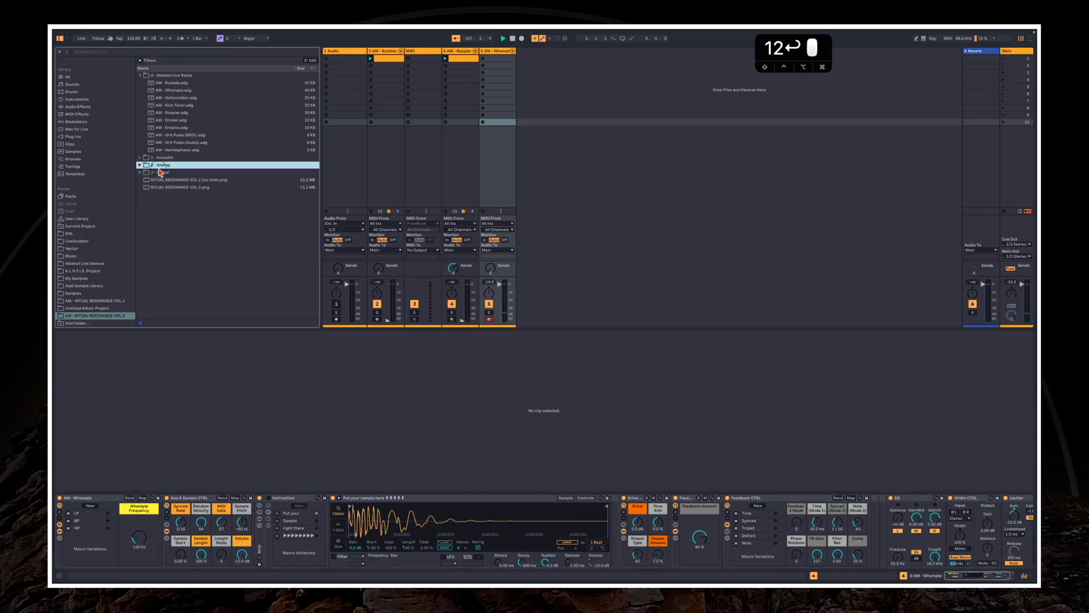
double_click(165, 157)
left_click(177, 89)
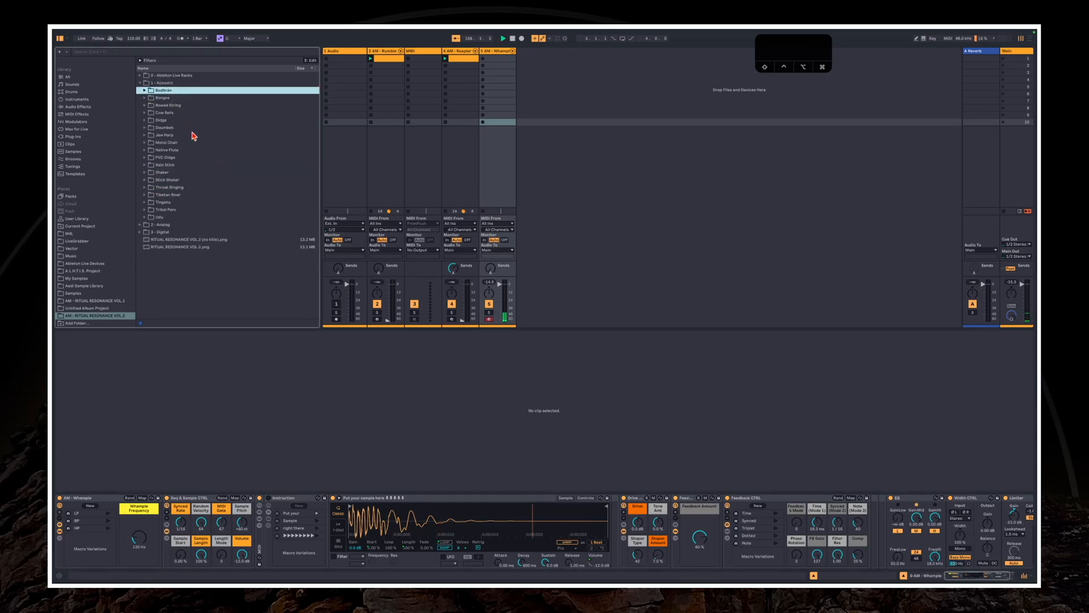
key("Right")
left_click(163, 105)
key("Right")
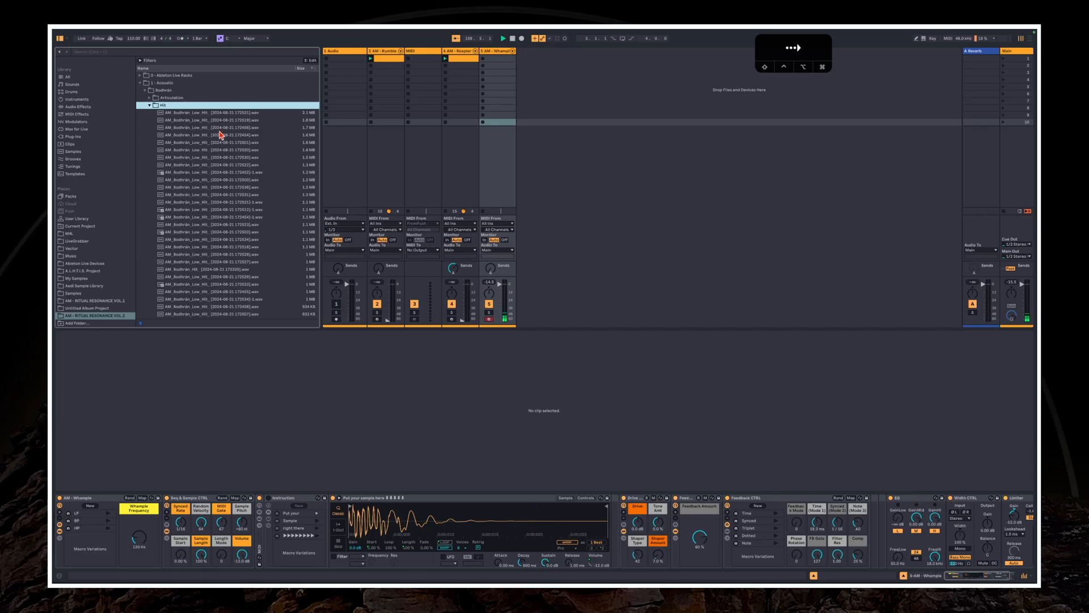
left_click(237, 143)
left_click_drag(222, 143, 364, 501)
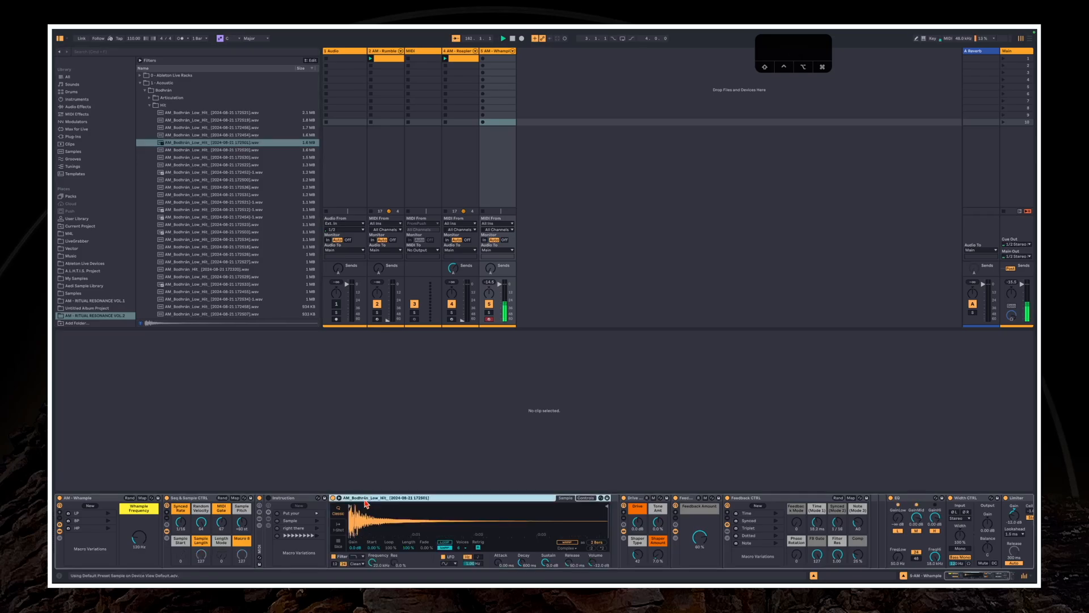
key("super+z")
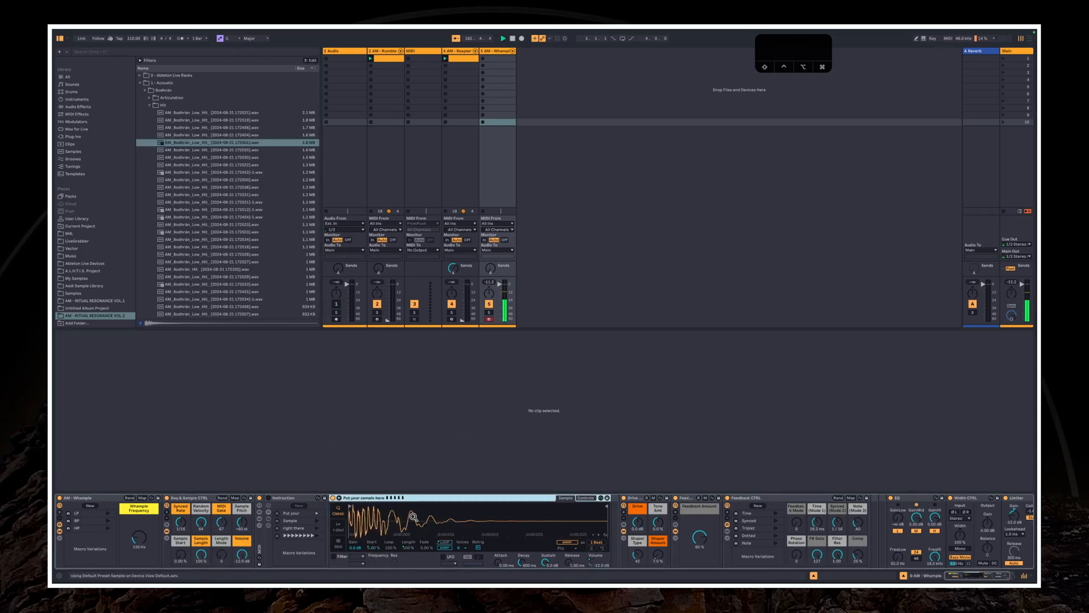
Load a Bodhrán low hit into Whample's Simpler and replace it with a shorter Bodhrán hit from the same folder
left_click_drag(219, 147, 392, 529)
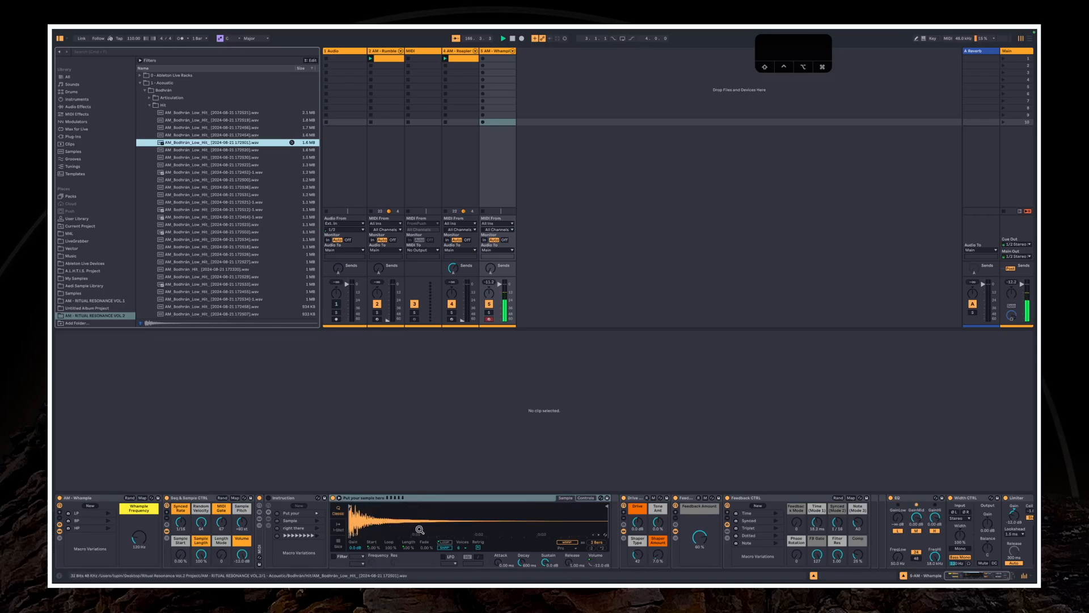
scroll(224, 202, "down", 5)
left_click(218, 248)
scroll(219, 254, "down", 5)
left_click(220, 269)
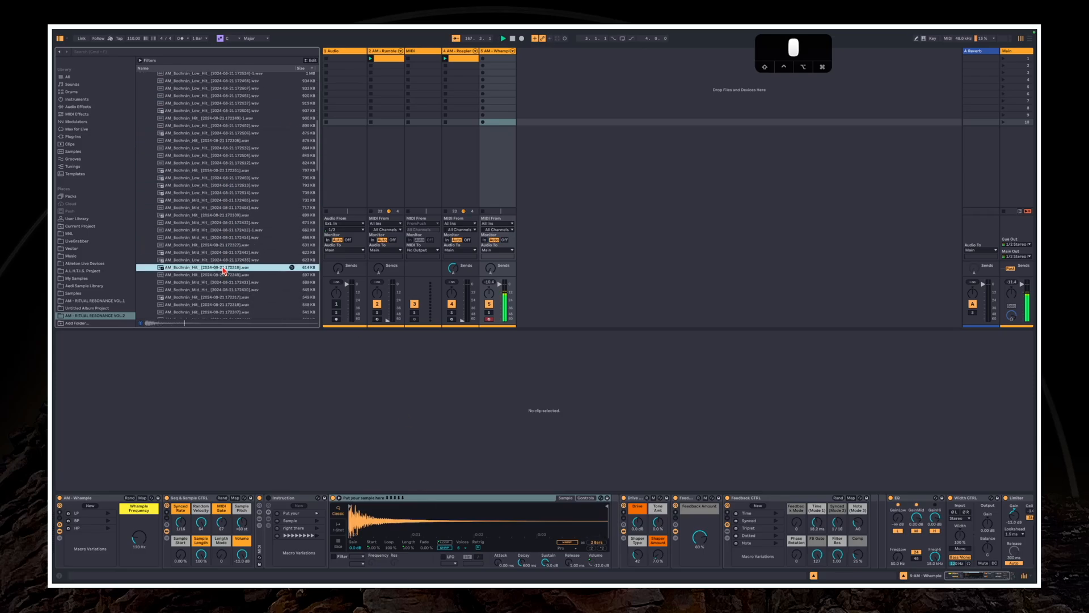
left_click_drag(220, 270, 414, 521)
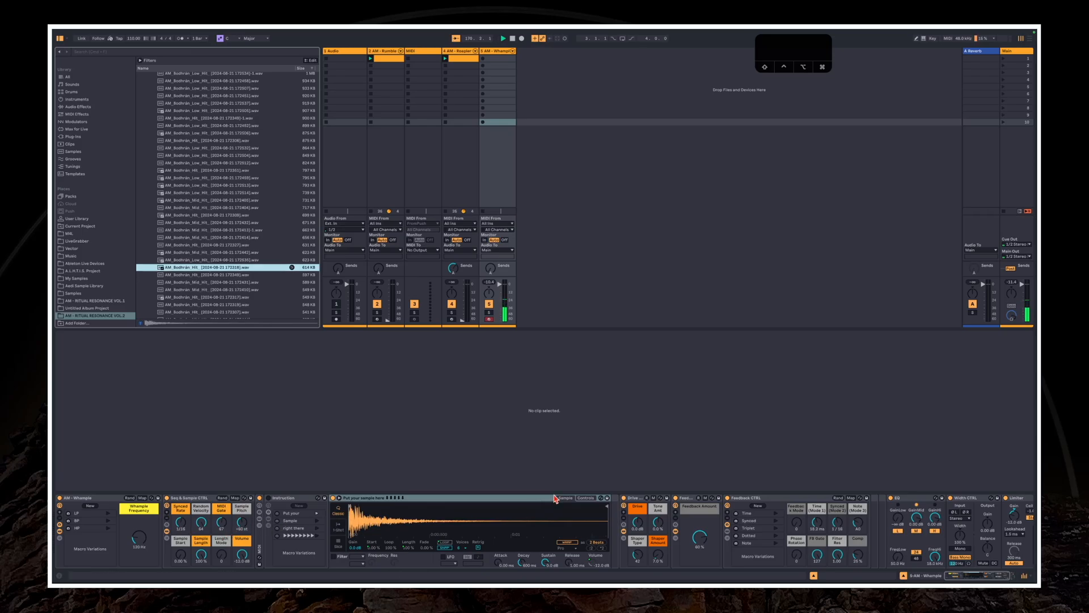
Raise the Whample track's volume slightly and increase the Whample Frequency macro
left_click_drag(500, 282, 500, 284)
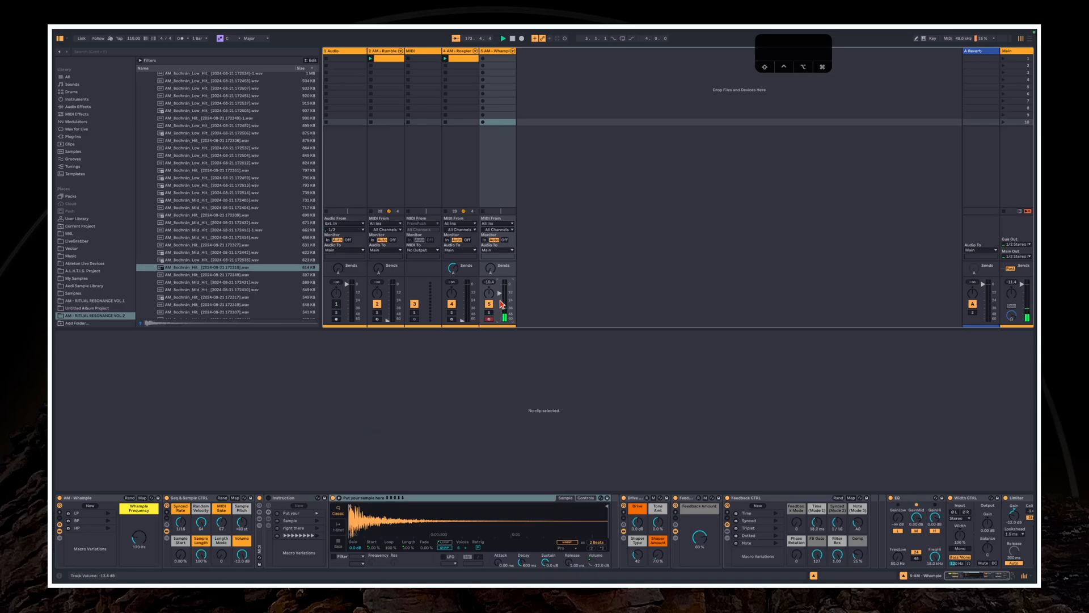
left_click_drag(500, 293, 499, 292)
left_click_drag(139, 538, 139, 534)
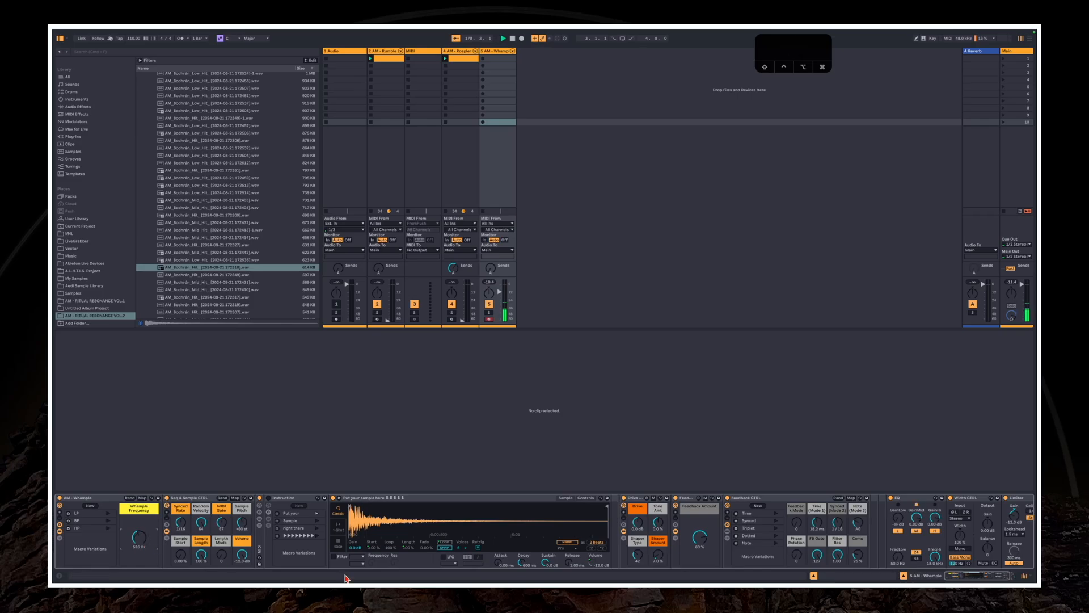
Vary the Feedback Amount and sweep the Whample Frequency macro up and down
left_click_drag(697, 546, 697, 568)
left_click_drag(701, 537, 700, 540)
mouse_move(143, 540)
left_mouse_down()
mouse_move(139, 558)
mouse_move(140, 530)
left_mouse_up()
left_click_drag(141, 548, 140, 559)
mouse_move(139, 538)
left_mouse_down()
mouse_move(139, 523)
mouse_move(140, 553)
left_mouse_up()
mouse_move(140, 540)
left_mouse_down()
mouse_move(140, 552)
mouse_move(138, 537)
left_mouse_up()
Adjust Whample's Synced Rate, Frequency and Sample Pitch macros and raise the track's volume
left_click_drag(182, 523, 182, 500)
mouse_move(146, 545)
left_mouse_down()
mouse_move(146, 557)
mouse_move(150, 540)
left_mouse_up()
left_click_drag(241, 522, 242, 524)
mouse_move(507, 290)
left_mouse_down()
mouse_move(492, 264)
mouse_move(505, 287)
left_mouse_up()
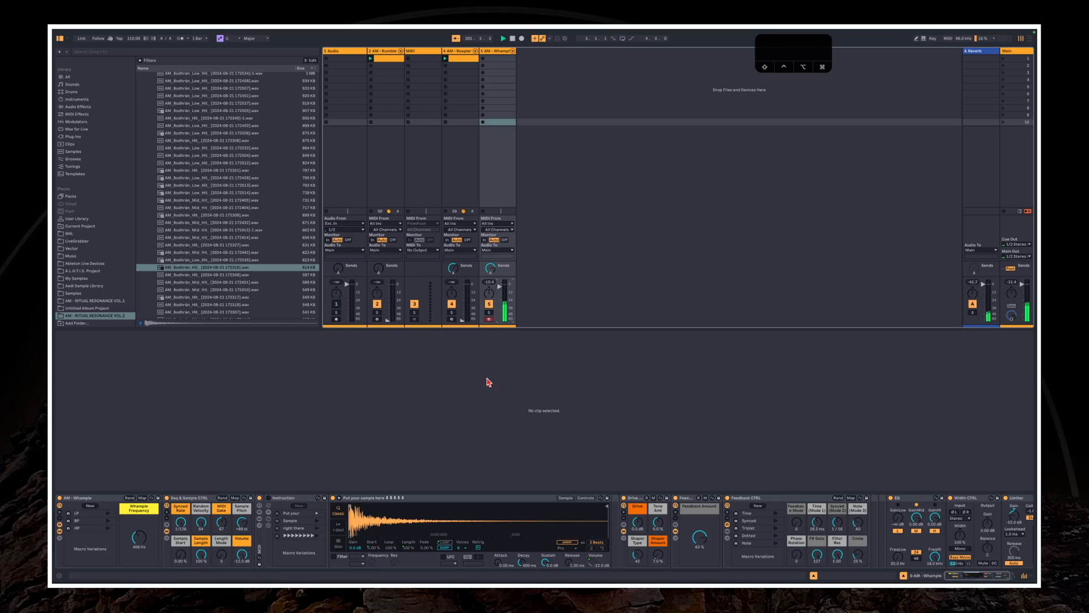
Adjust Whample's drive, shaper and Feedback Amount, and raise the EQ's low crossover frequency while sweeping Whample Frequency
left_click_drag(638, 523, 638, 514)
left_click_drag(658, 555, 699, 534)
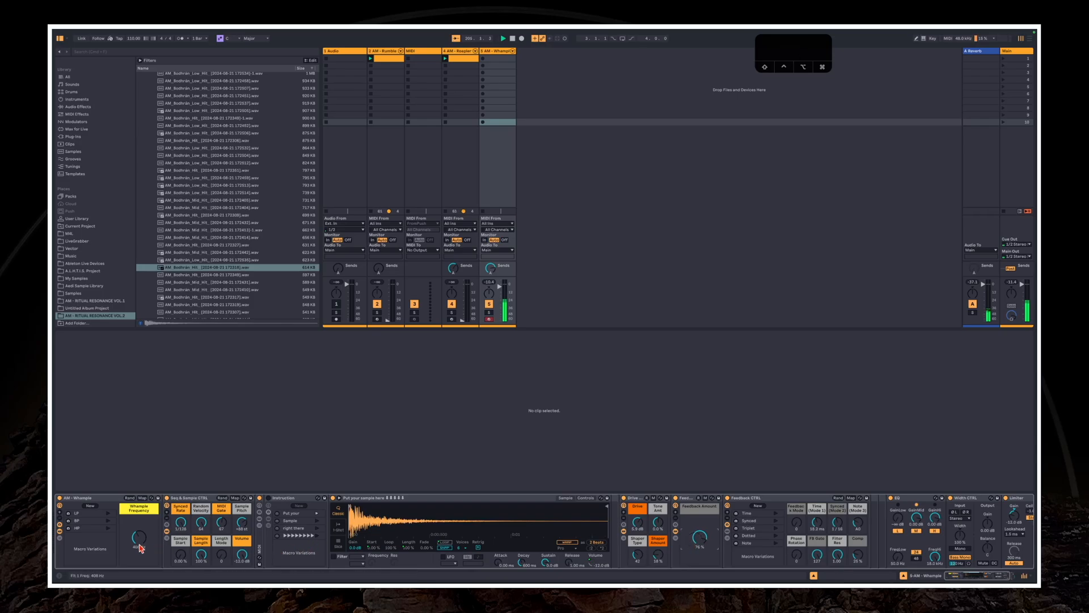
left_click_drag(138, 546, 139, 538)
left_click_drag(138, 537, 139, 536)
left_click_drag(904, 566, 903, 562)
left_click_drag(138, 537, 139, 538)
Set Whample's Synced Rate to 1/64 and shorten the Sample Length to a tiny fraction of the sample
left_click(244, 525)
left_click_drag(139, 546, 138, 541)
left_click_drag(221, 554, 198, 559)
left_click_drag(180, 522, 180, 517)
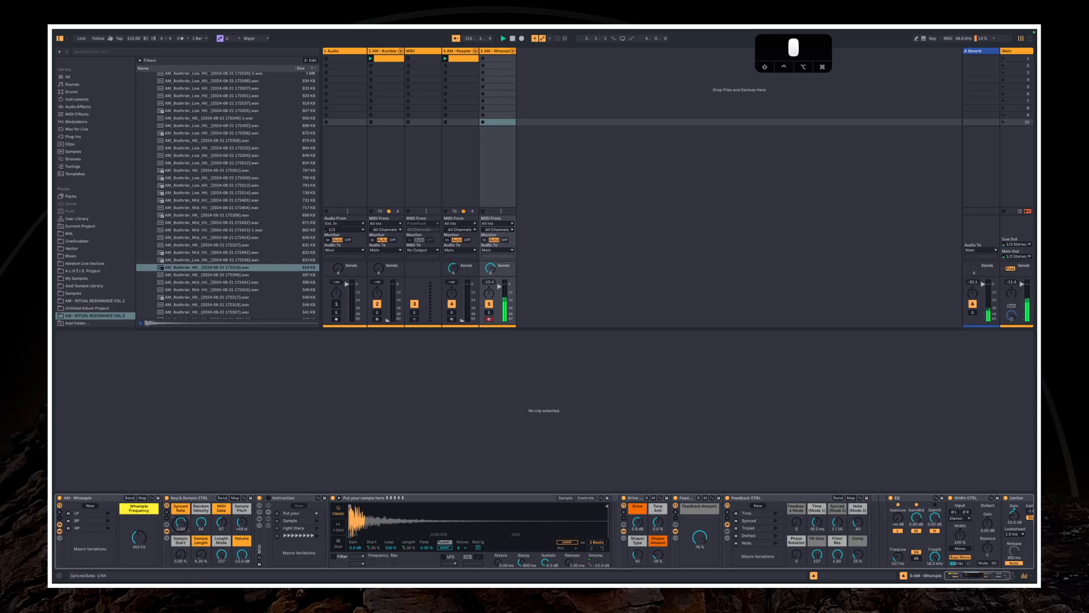
left_click_drag(198, 559, 198, 563)
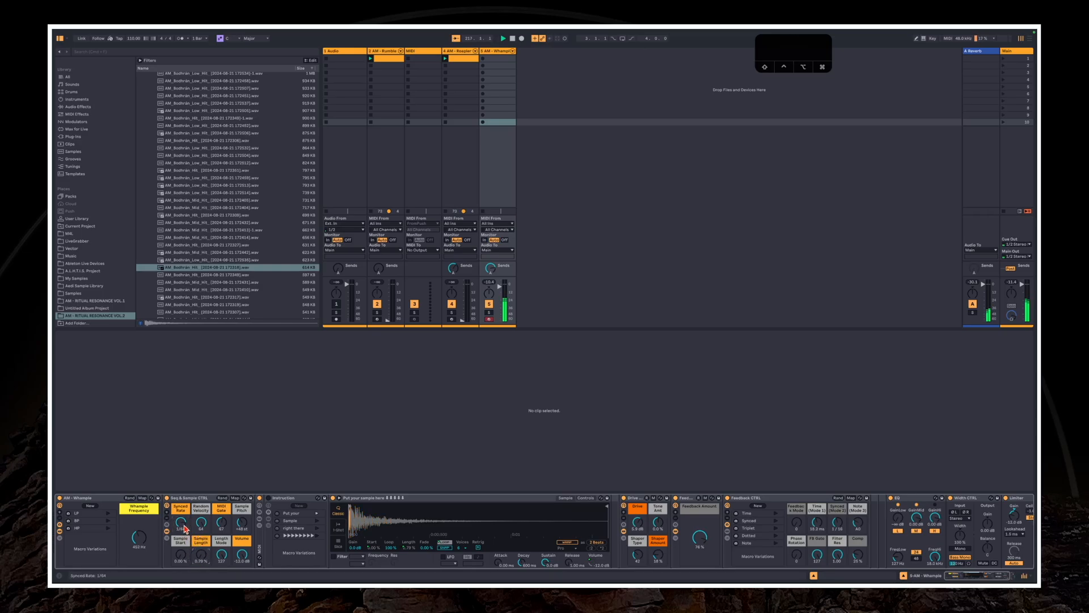
Slow down the Synced Rate, change the Sample Pitch and lengthen the sample with the Sample Length macro
left_click_drag(183, 527, 200, 544)
left_click_drag(239, 521, 181, 511)
left_click_drag(200, 555, 221, 590)
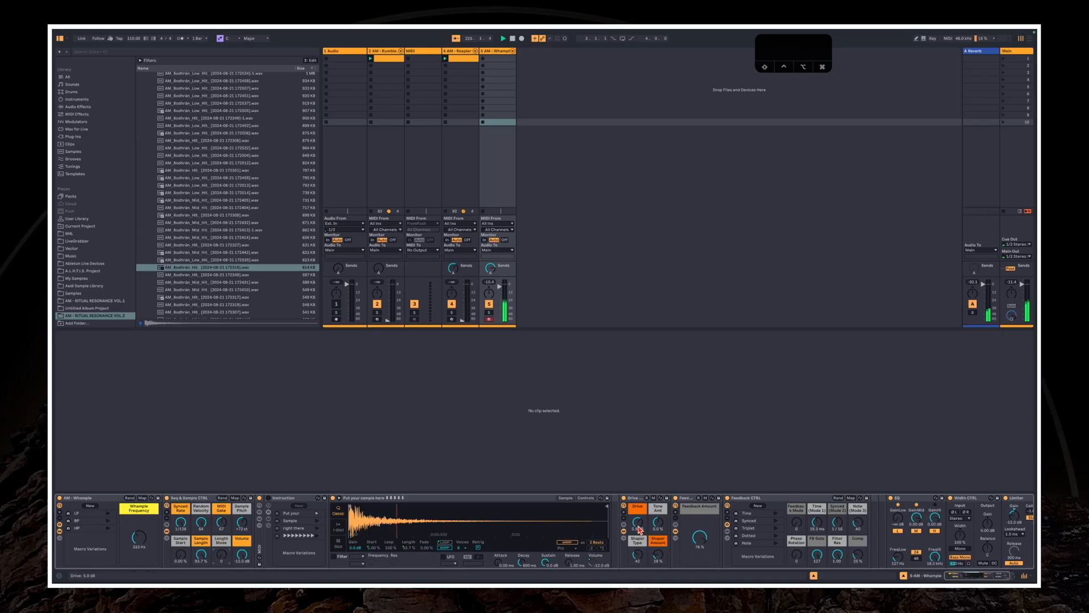
Increase Whample's Drive and adjust the Feedback CTRL macros for mode, time, note, phase rotation and compression
left_click_drag(638, 523, 639, 520)
mouse_move(797, 523)
left_mouse_down()
mouse_move(817, 524)
mouse_move(799, 542)
mouse_move(817, 525)
left_mouse_up()
left_click_drag(817, 522, 797, 493)
left_click_drag(858, 524, 859, 521)
left_click_drag(797, 560, 796, 516)
left_click_drag(858, 557, 858, 550)
left_click_drag(638, 526, 638, 515)
Raise Whample's Sample Start macro and check the pitch and transposition settings on Simpler's Controls page
left_click_drag(180, 562, 179, 558)
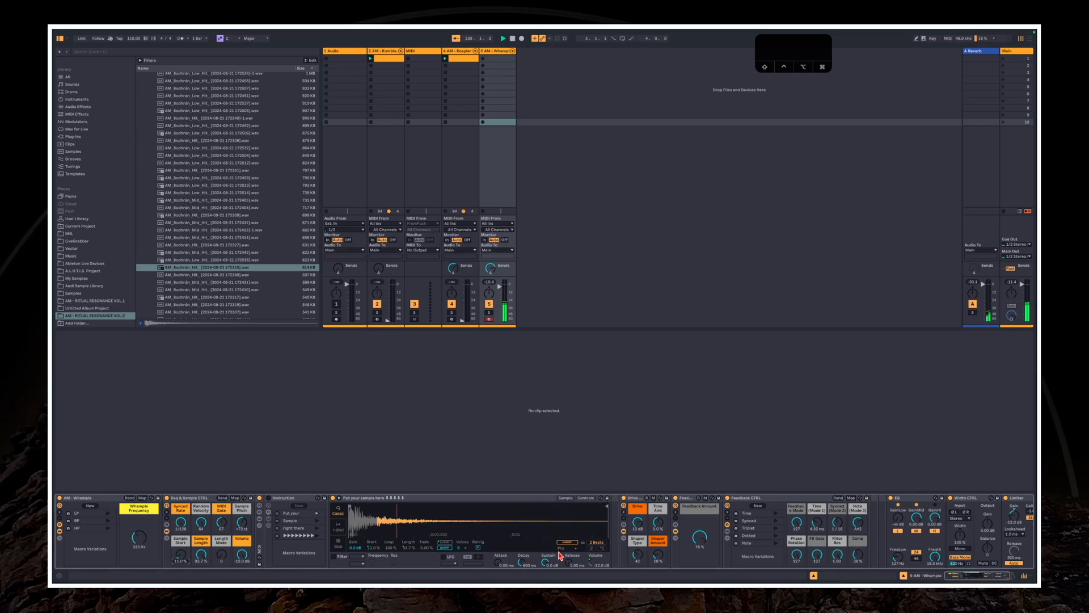
left_click(586, 499)
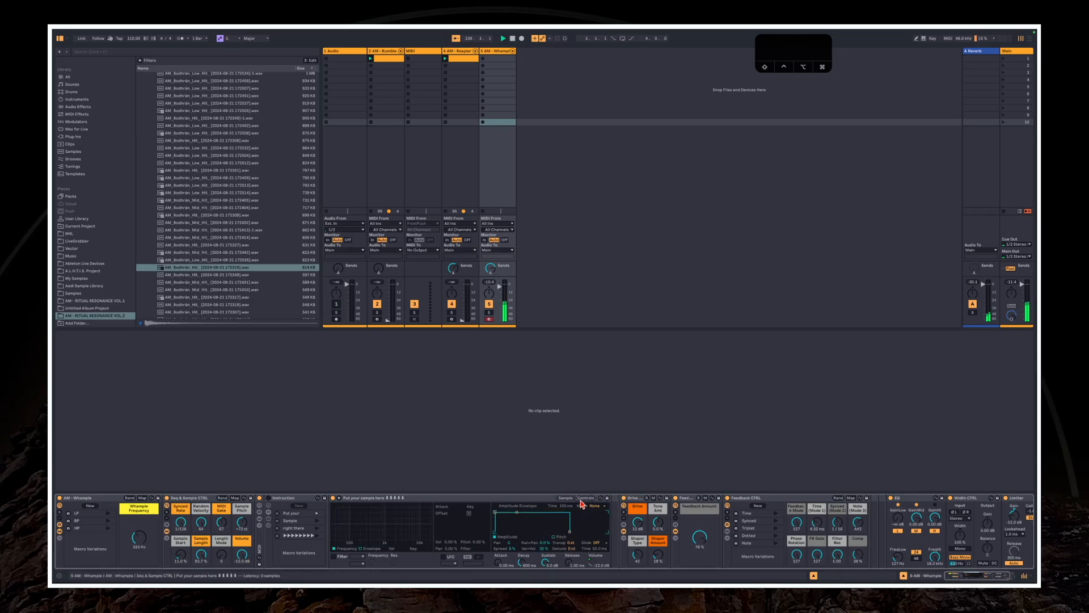
left_click(571, 501)
left_click(584, 498)
left_click_drag(569, 542, 573, 546)
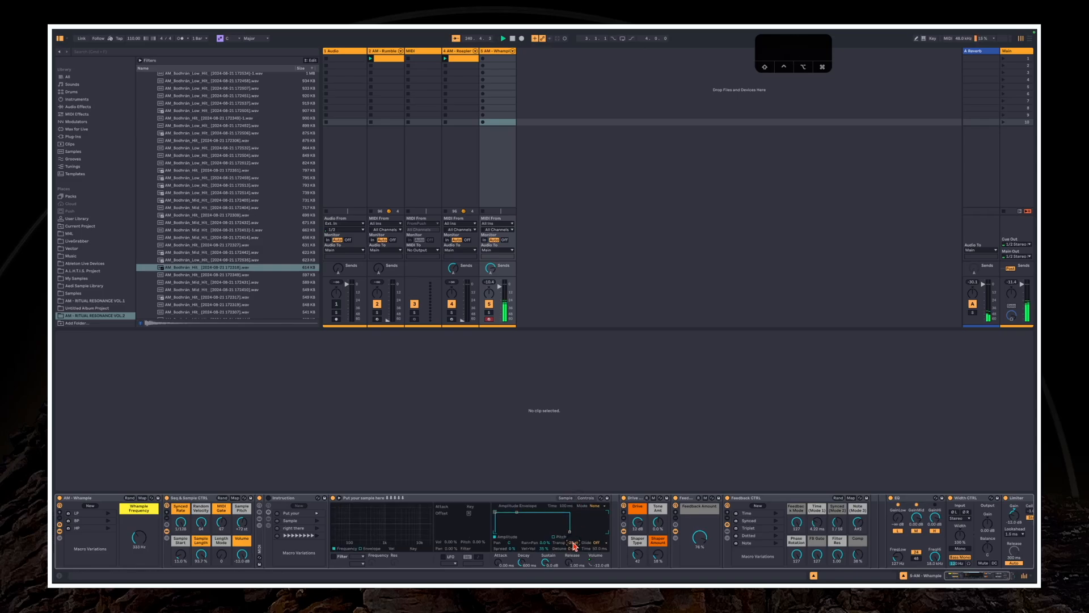
left_click(565, 498)
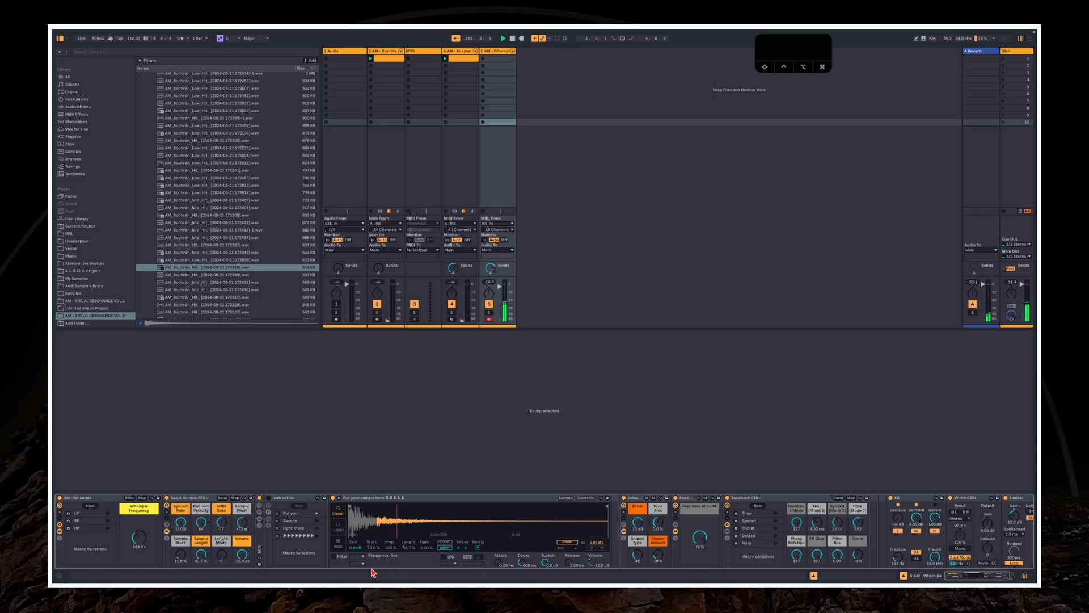
Sweep the Whample Frequency macro repeatedly on the drum sample
left_click(135, 537)
left_click_drag(135, 537, 134, 524)
left_click(136, 536)
left_click_drag(138, 542, 138, 542)
left_click_drag(137, 539, 152, 541)
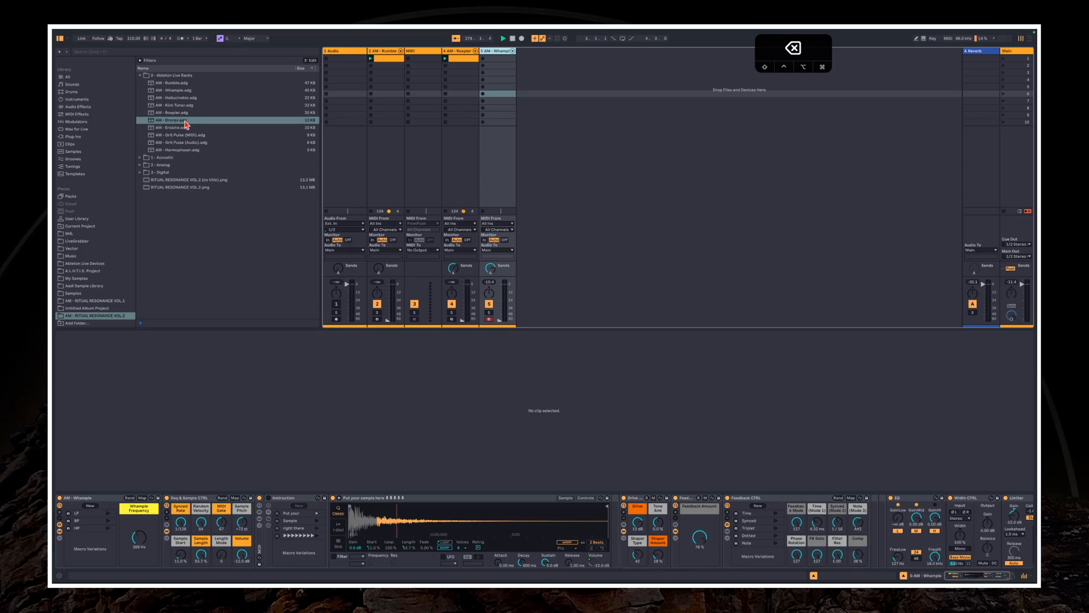
Load AM - Droner.adg onto a new track and look through its Sampler's Modulation, Filter/Global and Sample pages
left_click_drag(185, 125, 548, 128)
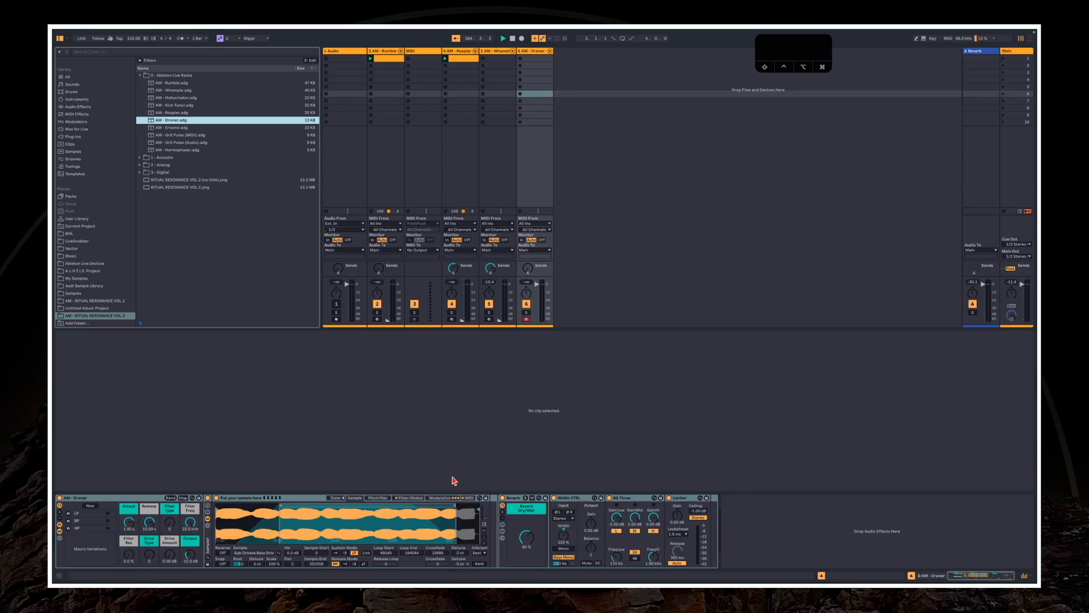
left_click(441, 498)
left_click(397, 500)
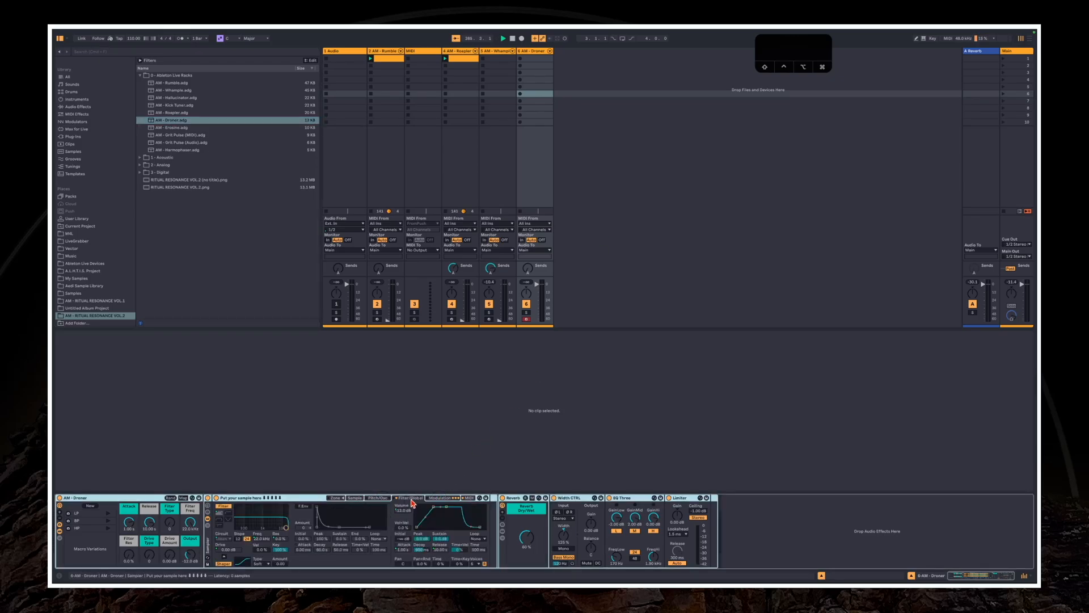
left_click(354, 499)
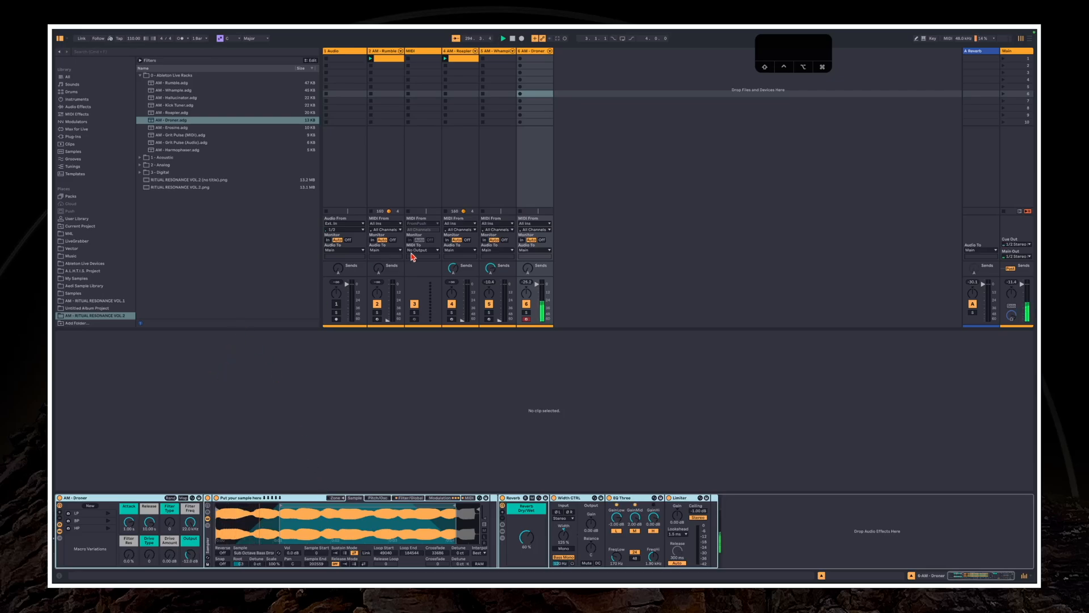
Set the Droner track's monitoring to In and collapse the Ableton Live Racks folder in the browser
left_click(522, 240)
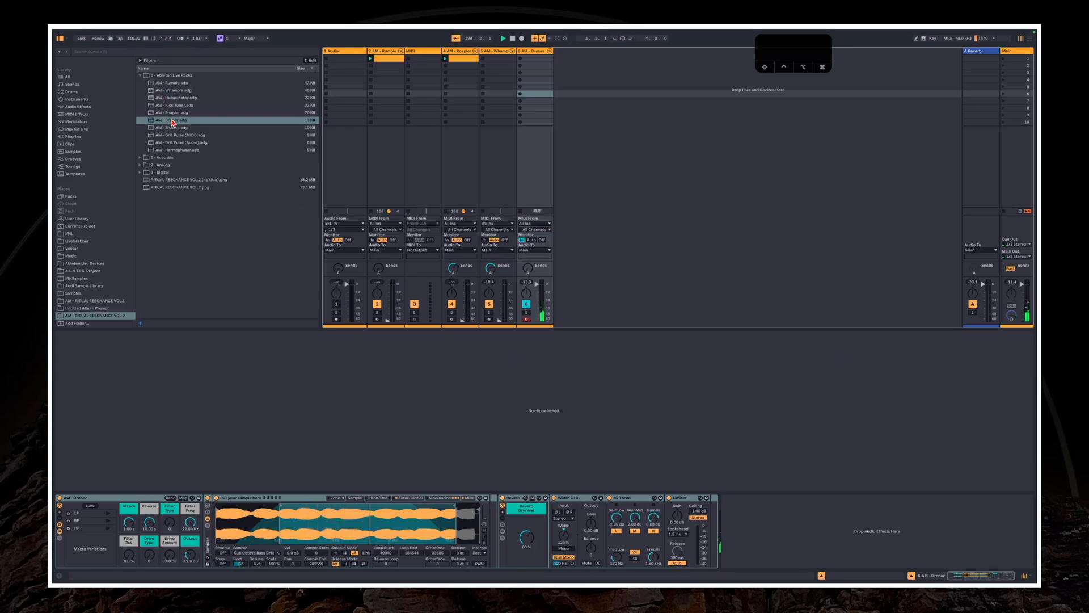
key("Left")
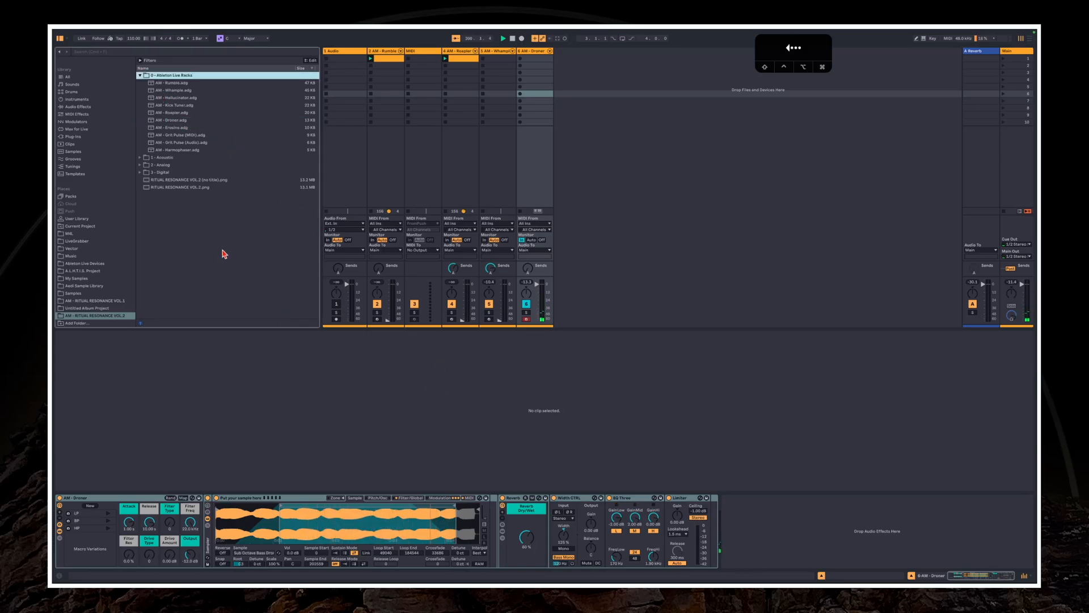
key("Left")
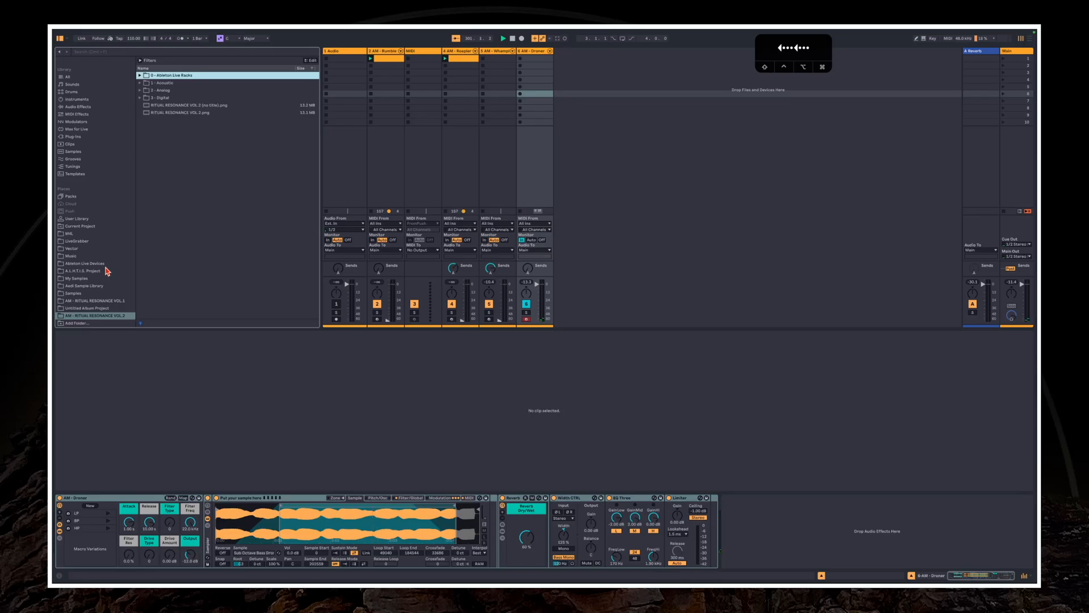
left_click(162, 99)
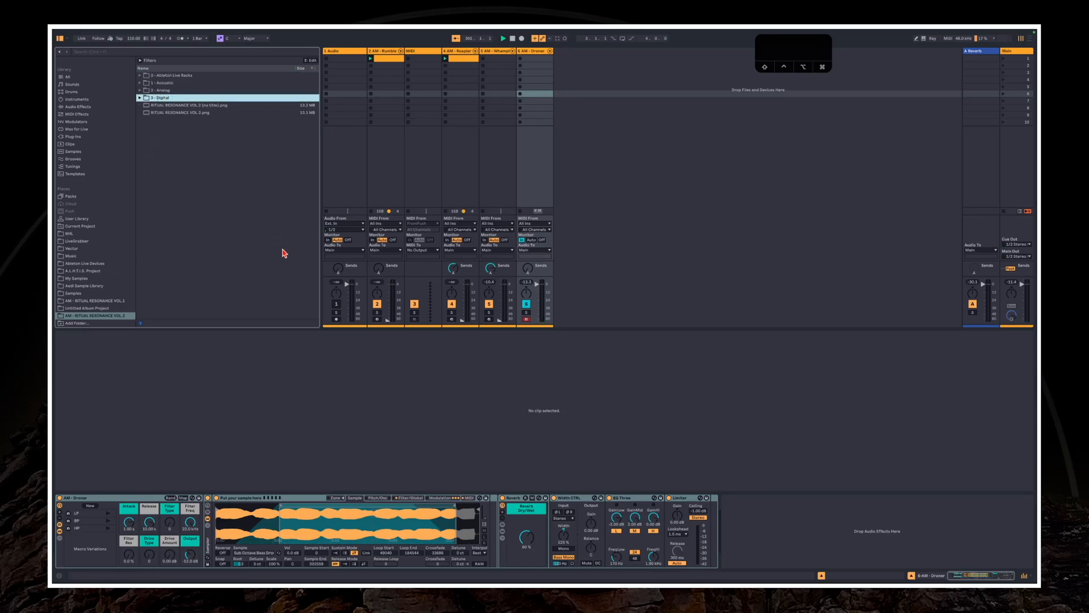
key("Right")
left_click(165, 128)
key("Left")
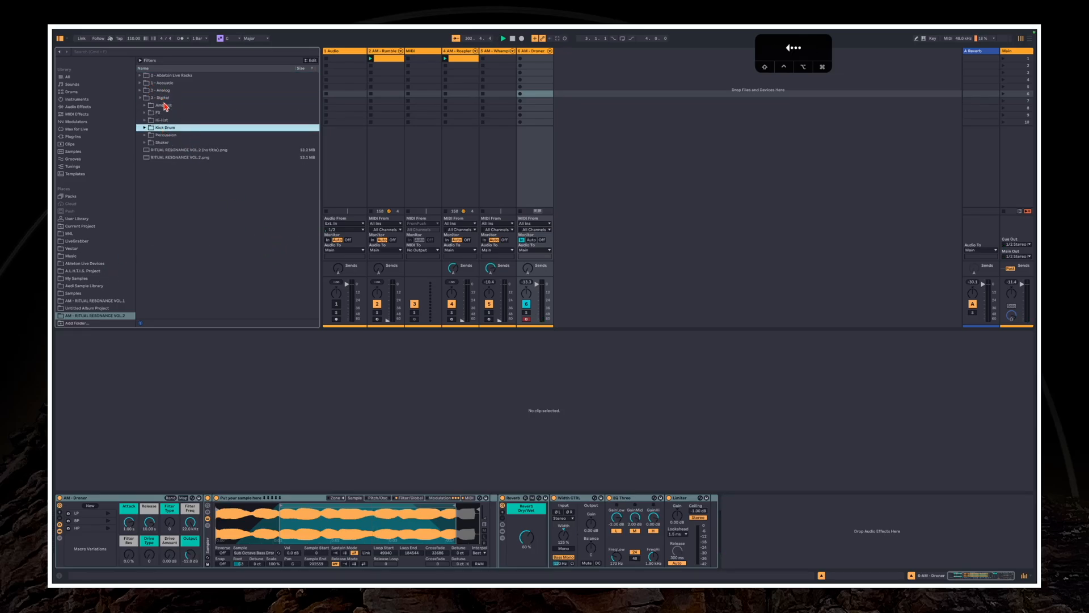
key("Left")
key("Left")
Open the Drone folder of the Didge samples inside 1 - Acoustic in the browser
key("Up")
key("Up")
key("Right")
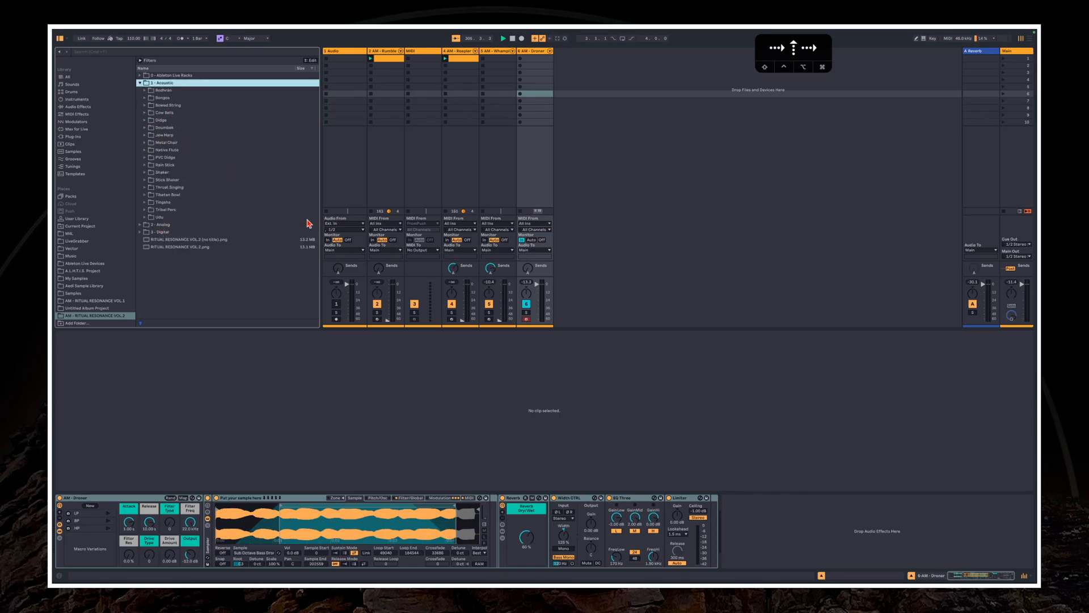
left_click(171, 119)
key("Right")
left_click(171, 129)
key("Right")
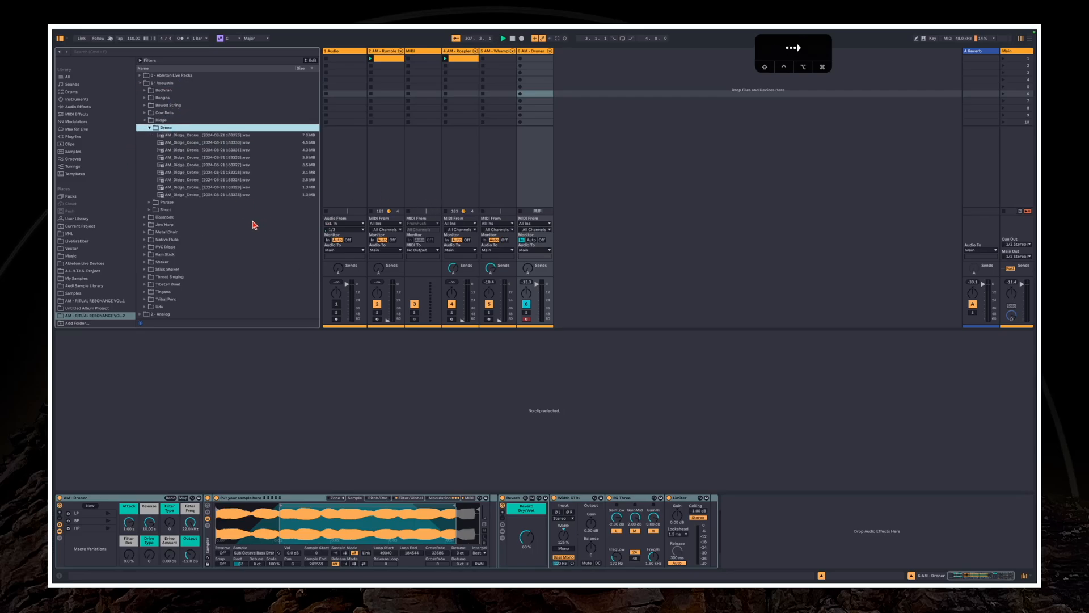
Preview an AM_Didge_Drone sample and load it into the Droner rack's Sampler
left_click(186, 165)
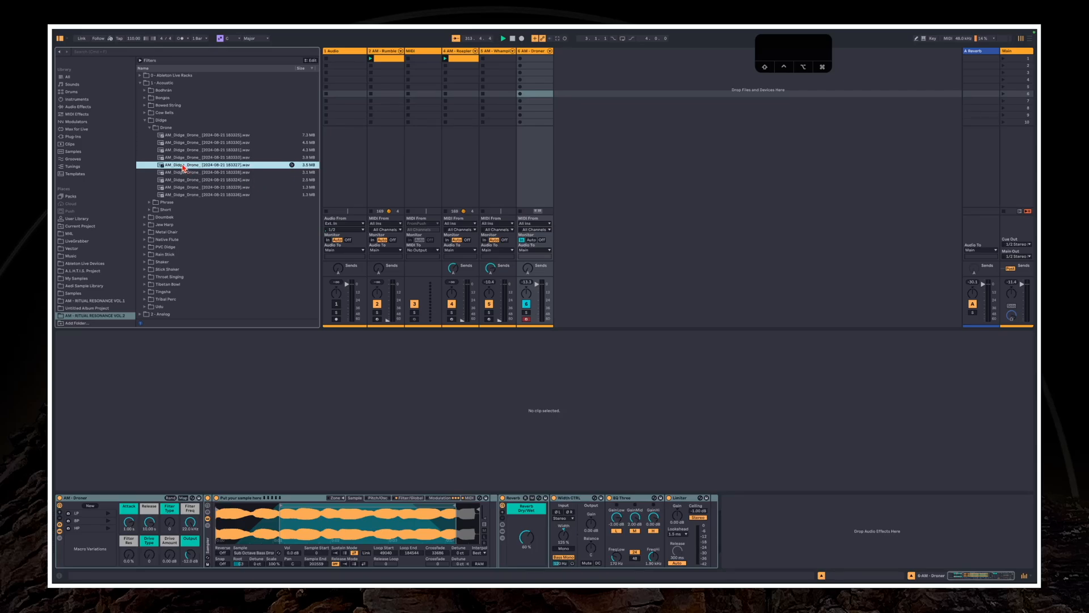
scroll(192, 167, "down", 1)
scroll(194, 166, "up", 1)
left_click_drag(192, 166, 256, 526)
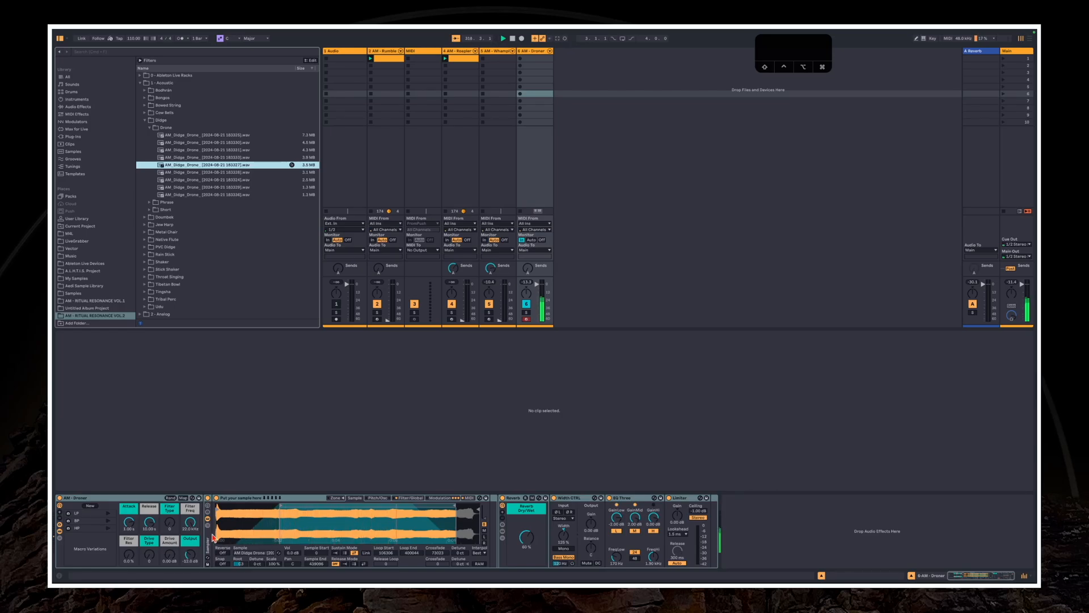
Sweep Droner's Filter Freq macro and launch its BP macro variation
left_click_drag(190, 522, 190, 529)
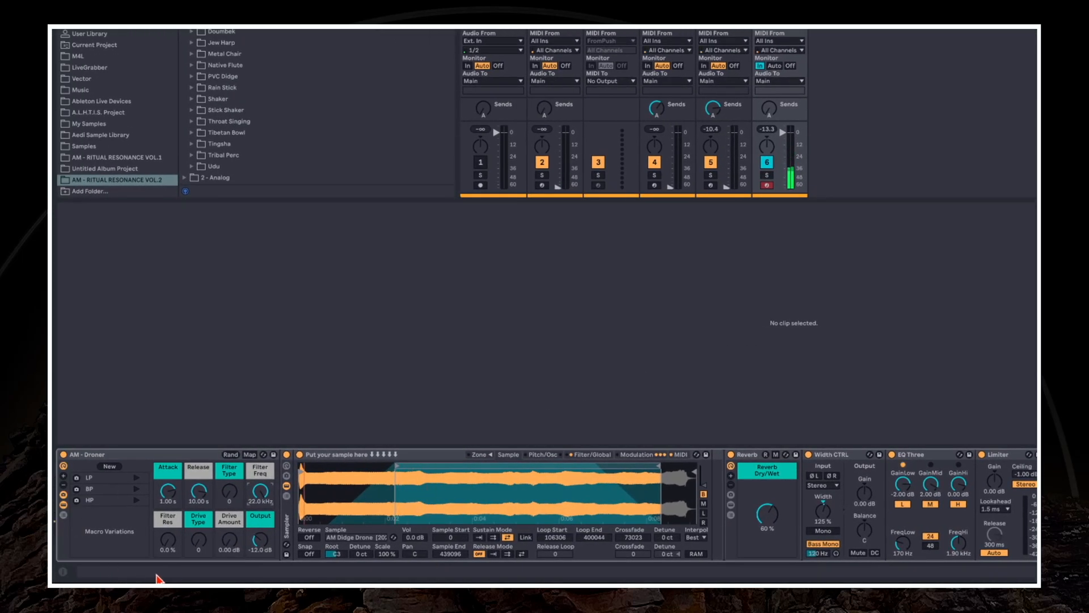
left_click_drag(255, 504, 264, 458)
left_click(136, 489)
mouse_move(260, 500)
left_mouse_down()
mouse_move(260, 533)
mouse_move(259, 477)
mouse_move(261, 516)
left_mouse_up()
Set Droner's Drive Type to 127 and raise the Drive Amount to about 10.2 dB
left_click(189, 550)
type("4")
left_click_drag(190, 549, 221, 525)
Raise Droner's Filter Res to about 39% and sweep the Filter Freq macro around 240 Hz
mouse_move(260, 491)
left_mouse_down()
mouse_move(260, 477)
mouse_move(261, 504)
left_mouse_up()
left_click_drag(164, 546, 164, 523)
mouse_move(248, 504)
left_mouse_down()
mouse_move(248, 482)
mouse_move(253, 517)
left_mouse_up()
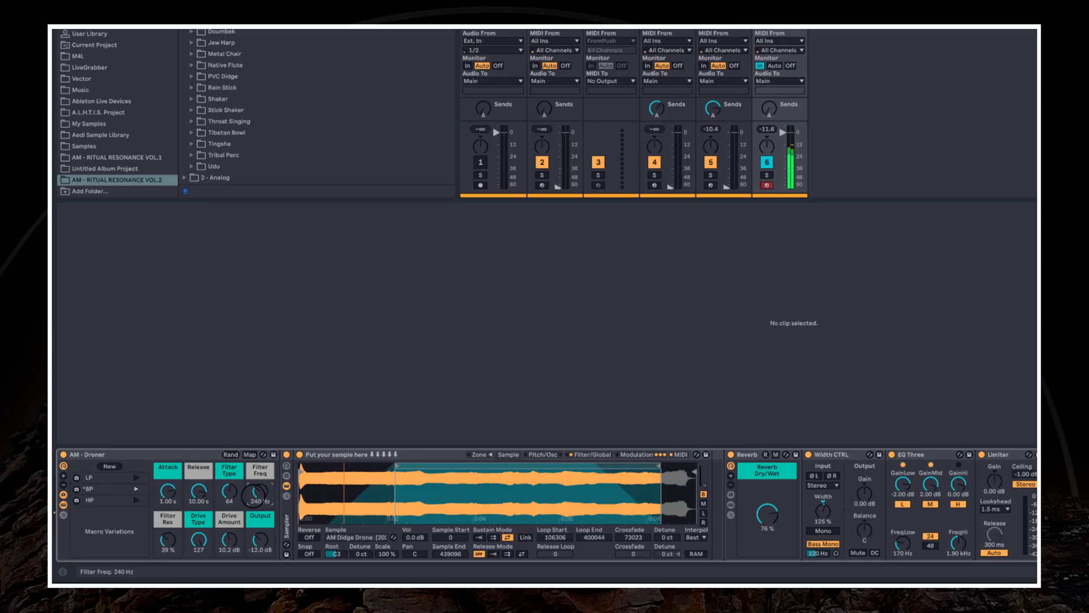
mouse_move(255, 495)
left_mouse_down()
mouse_move(255, 472)
mouse_move(254, 497)
left_mouse_up()
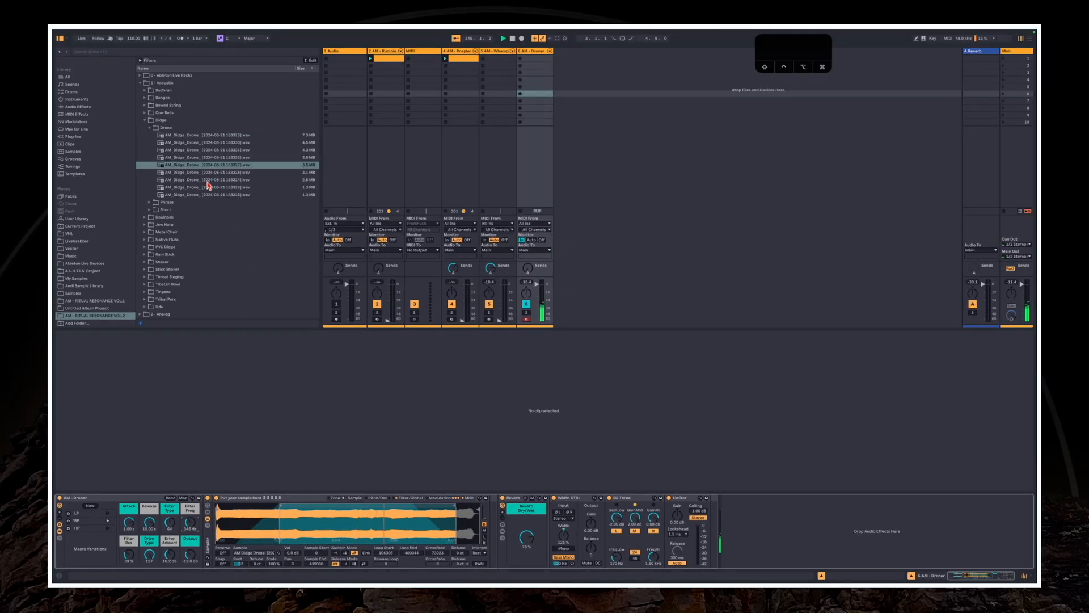
Load an AM_Native-Flute sample from the Acoustic samples' Native Flute folder into Droner's Sampler in place of the didgeridoo
left_click(195, 146)
key("Left")
key("Left")
key("Left")
key("Left")
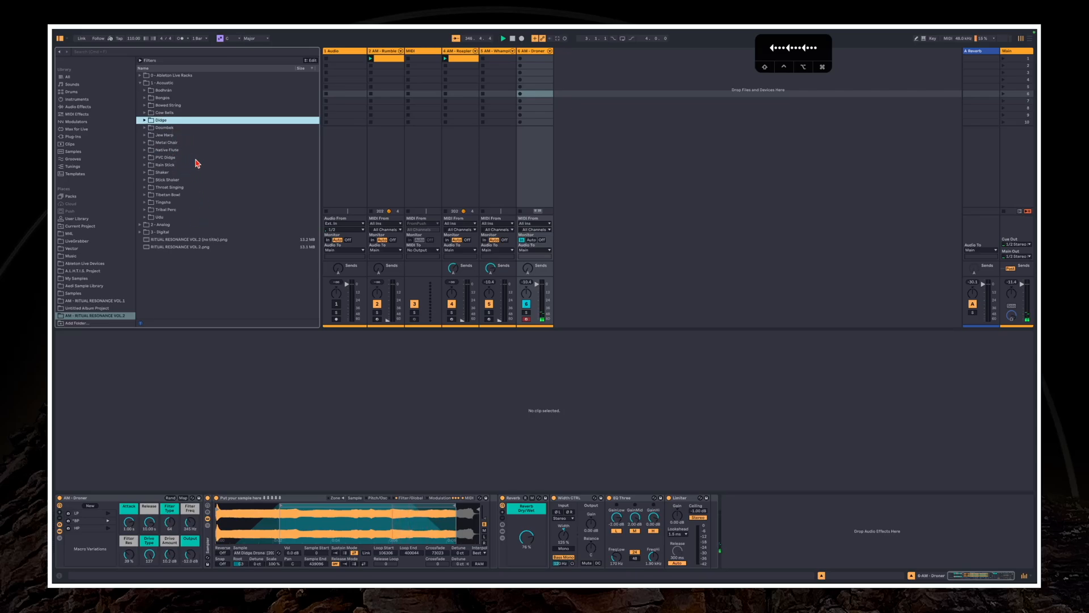
left_click(171, 158)
key("Up")
key("Right")
scroll(205, 229, "down", 5)
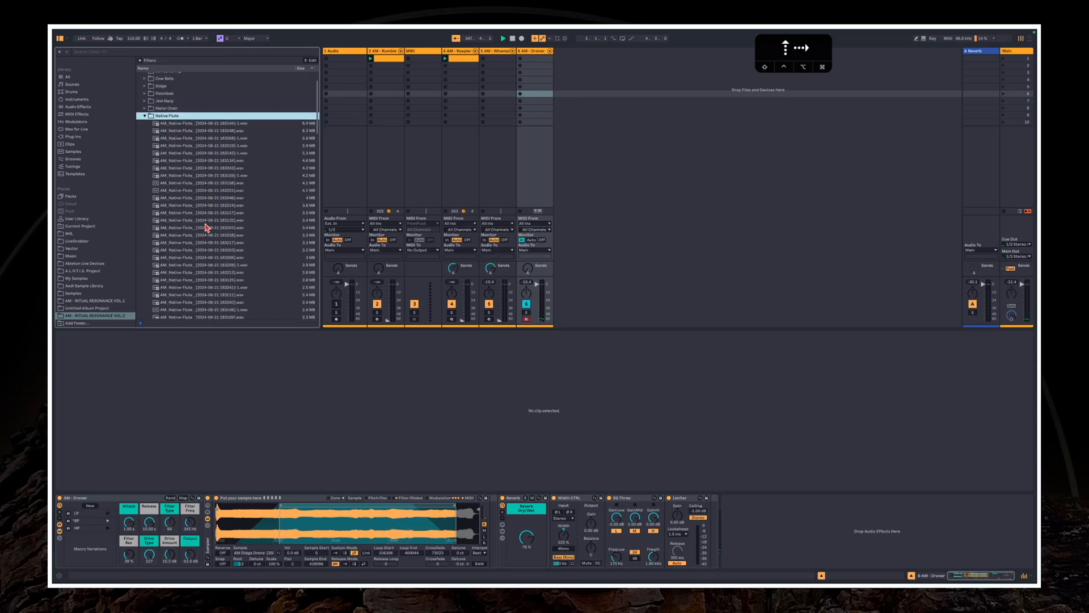
left_click(206, 231)
left_click_drag(200, 237, 289, 530)
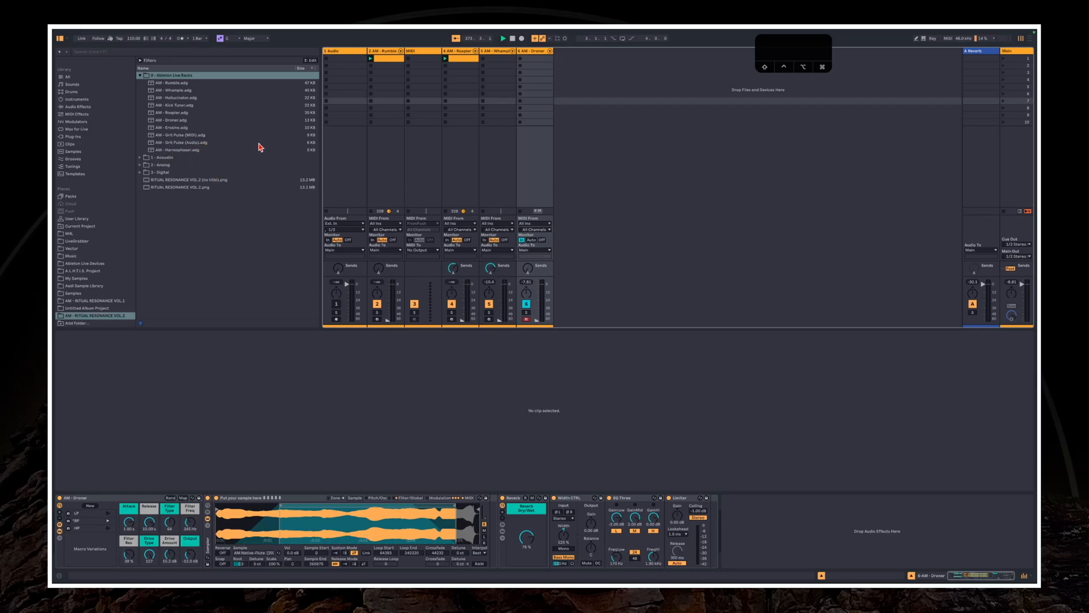
Insert a new MIDI track after the Droner track and load the AM - Grit Pulse (MIDI) rack onto it
right_click(604, 124)
left_click(621, 141)
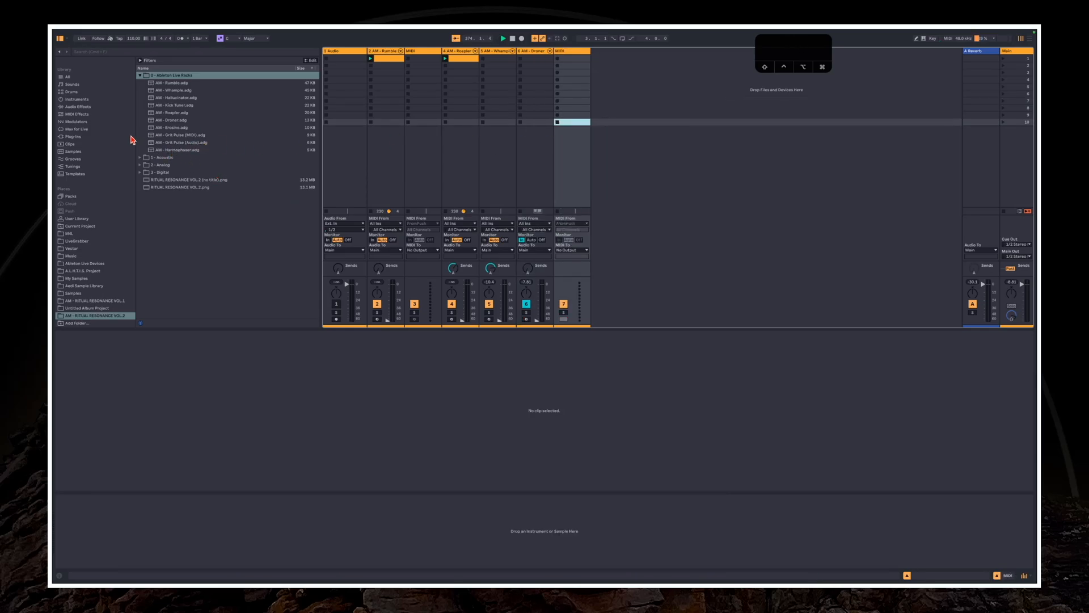
left_click(179, 135)
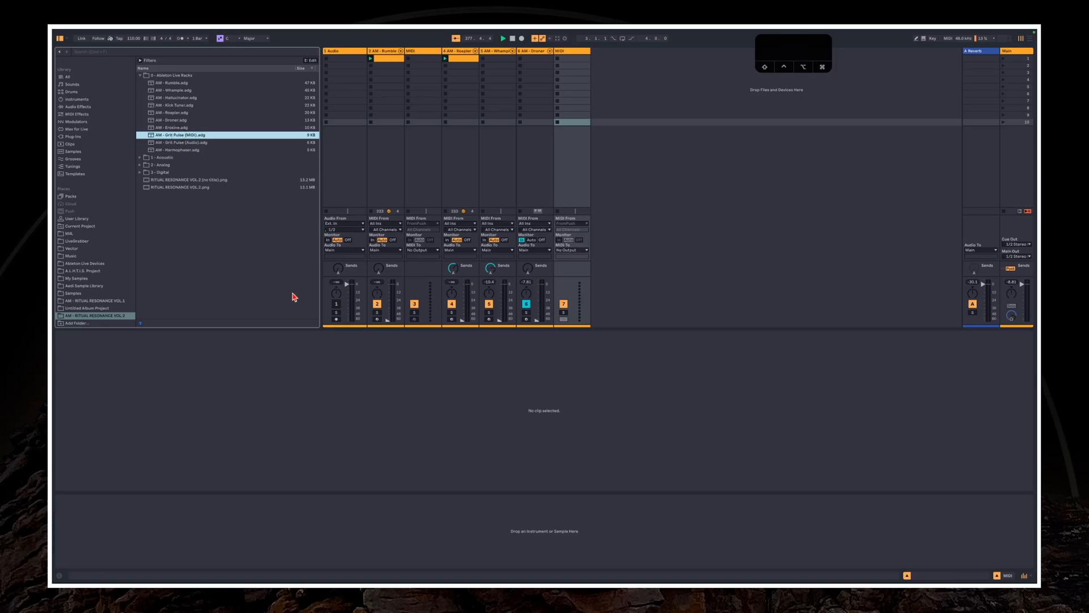
key("Return")
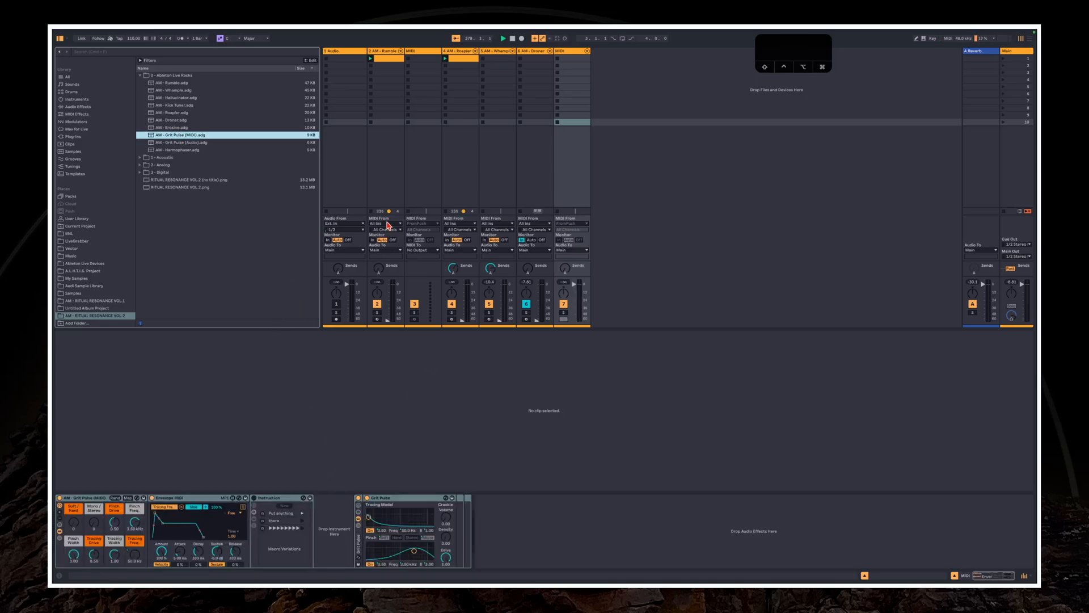
Move the whole AM - Roapler rack from track 4 into the Grit Pulse track's instrument slot
left_click(434, 171)
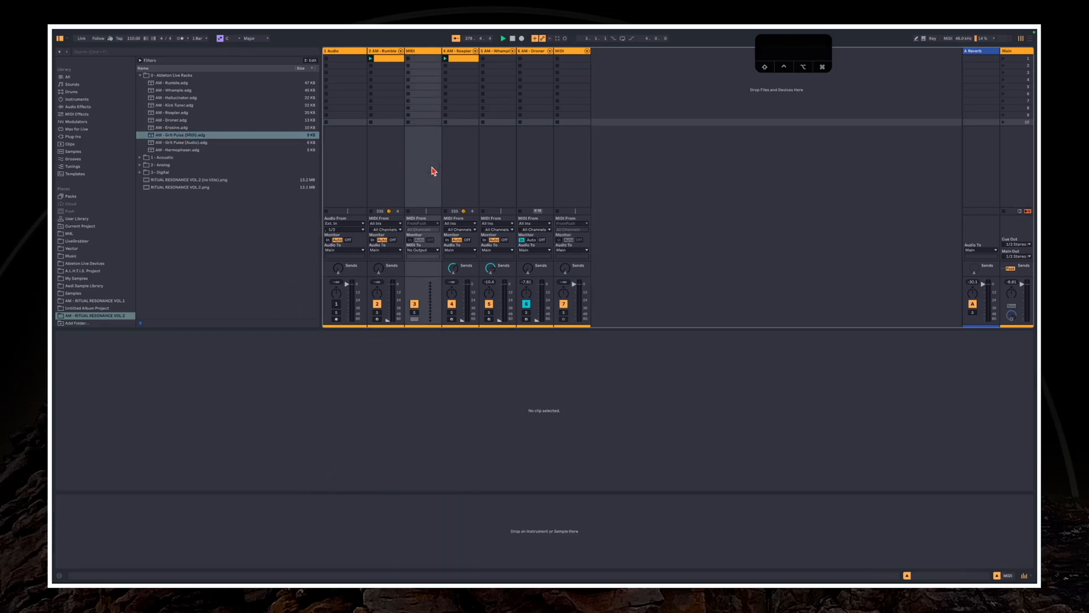
left_click(379, 146)
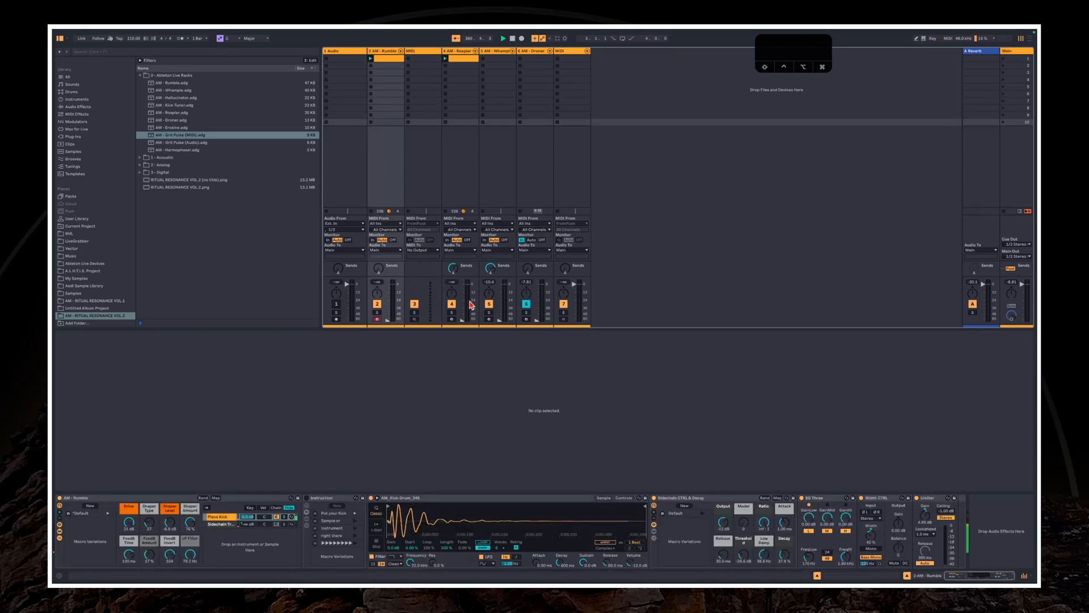
left_click(498, 321)
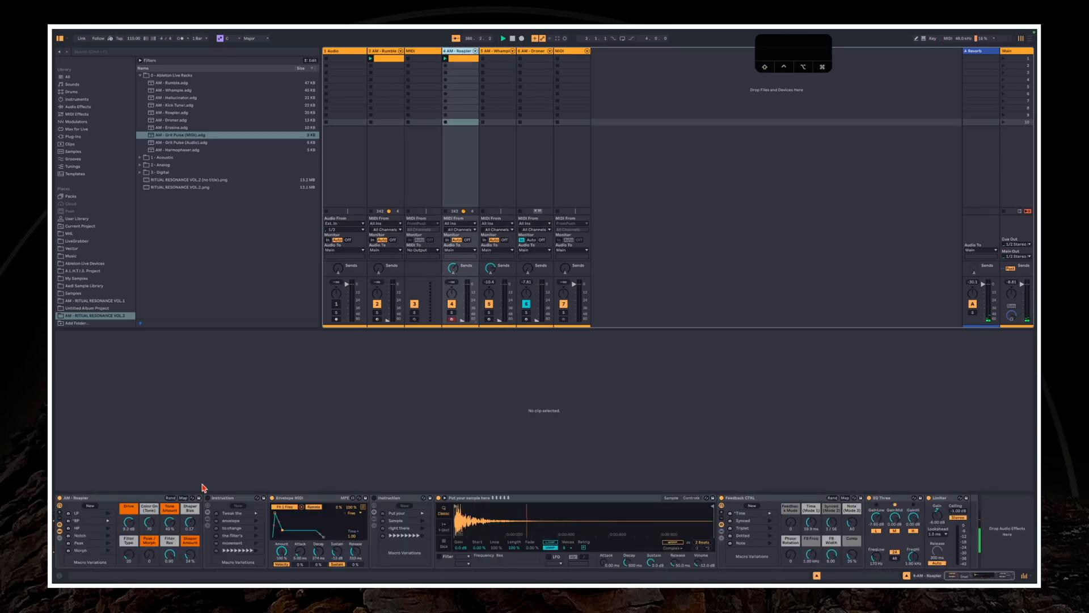
left_click(79, 501)
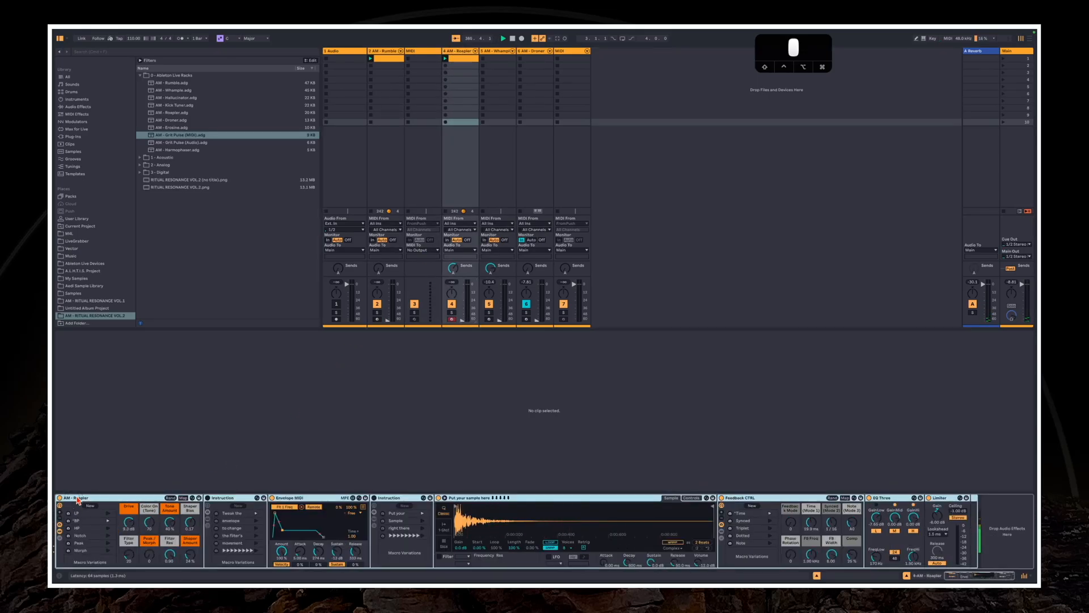
left_click(566, 176)
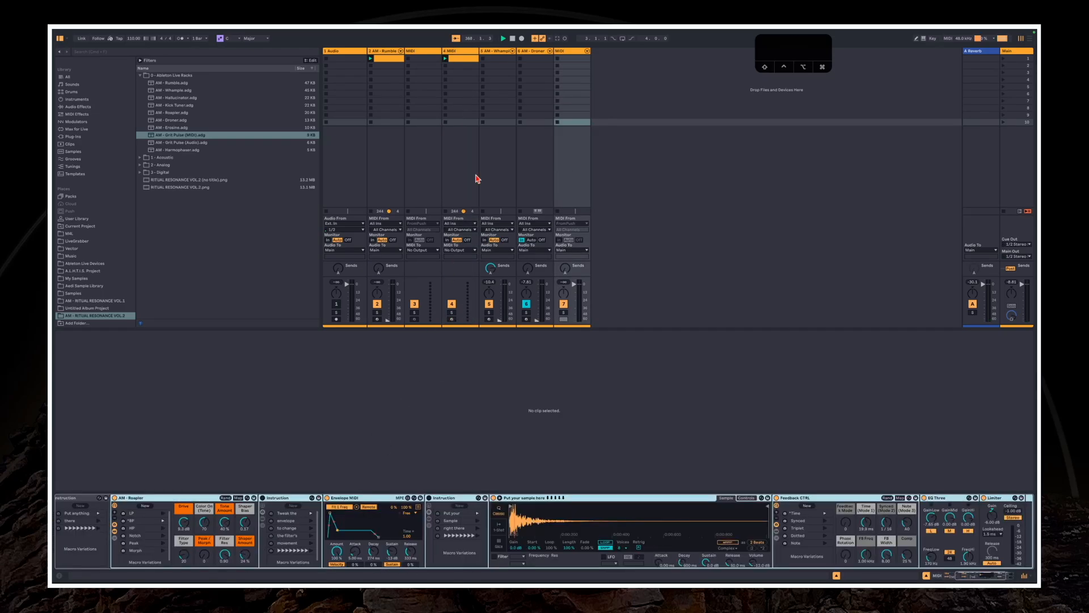
Move the Rumble track's MIDI clip to the Grit Pulse track, launch it and lower that track's volume
left_click_drag(402, 62, 572, 54)
left_click(573, 52)
left_click_drag(578, 285, 578, 293)
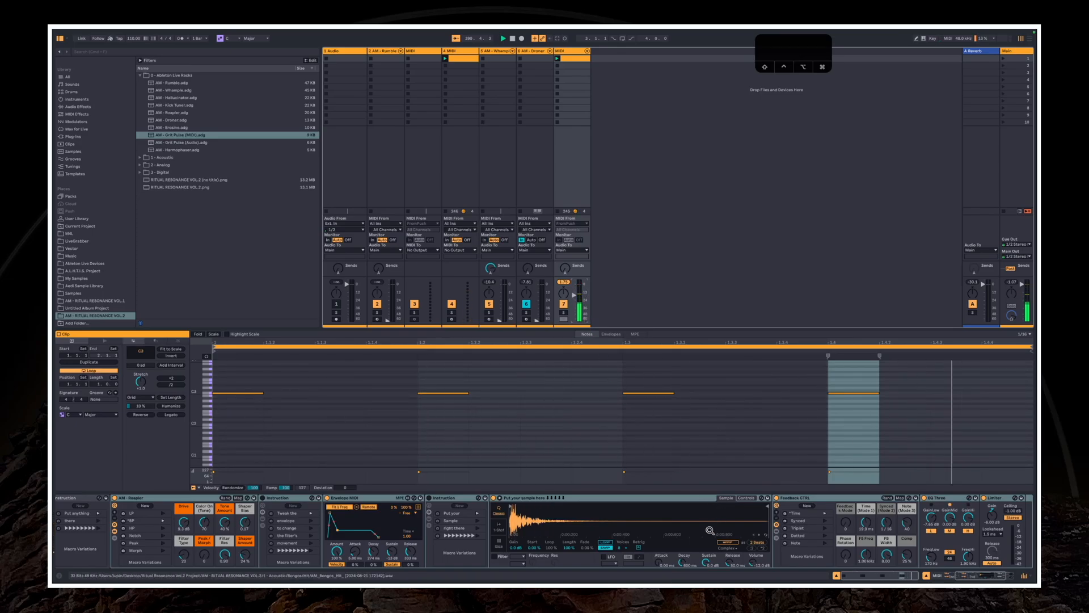
Hide the devices inside the Roapler rack and clear the note selection in the clip
left_click(960, 576)
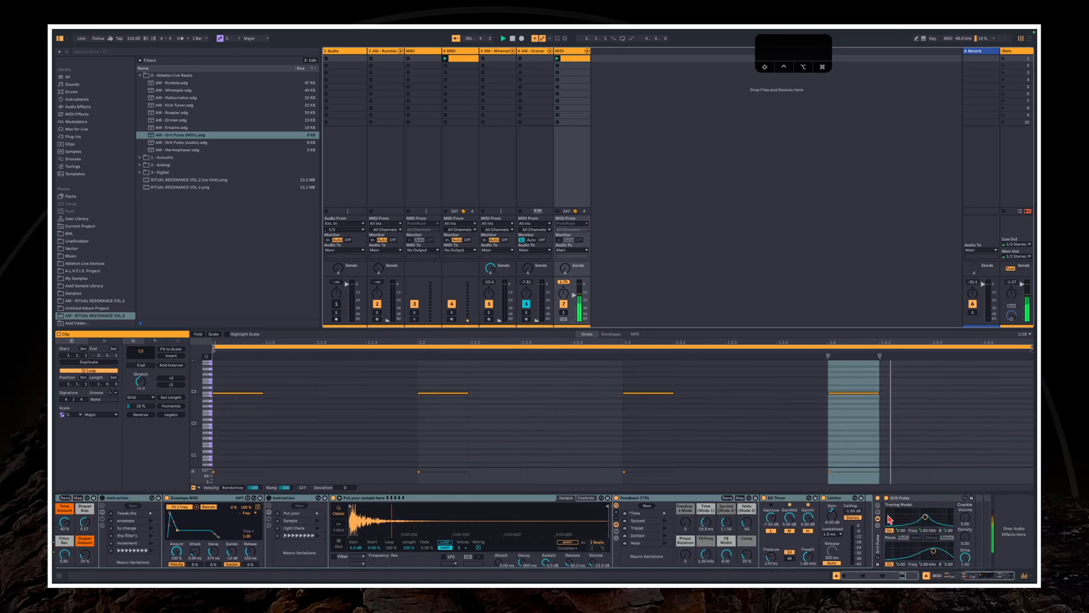
left_click(907, 576)
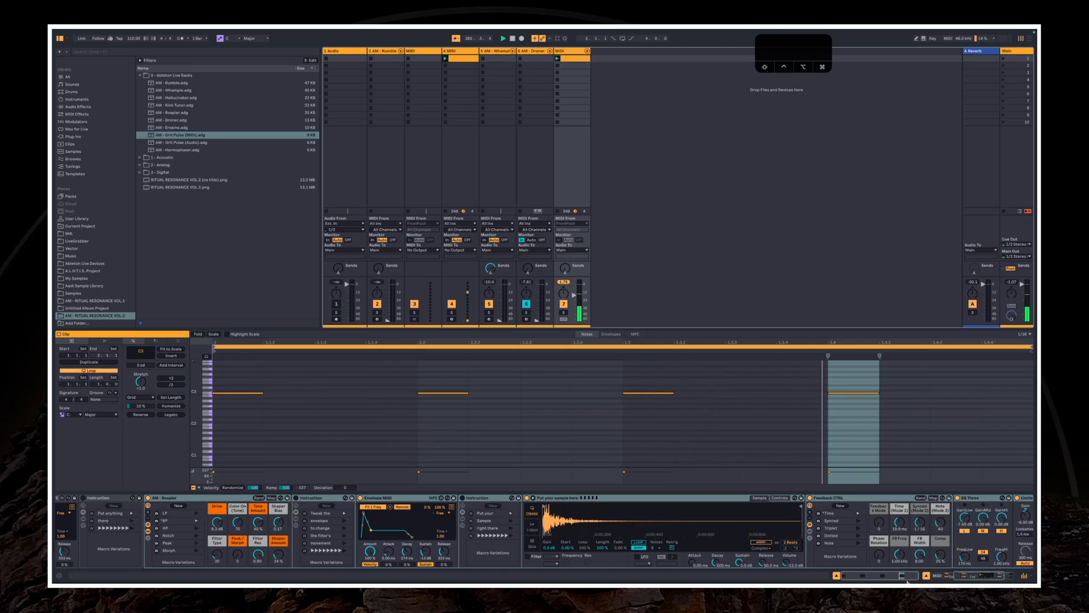
left_click(961, 578)
double_click(336, 498)
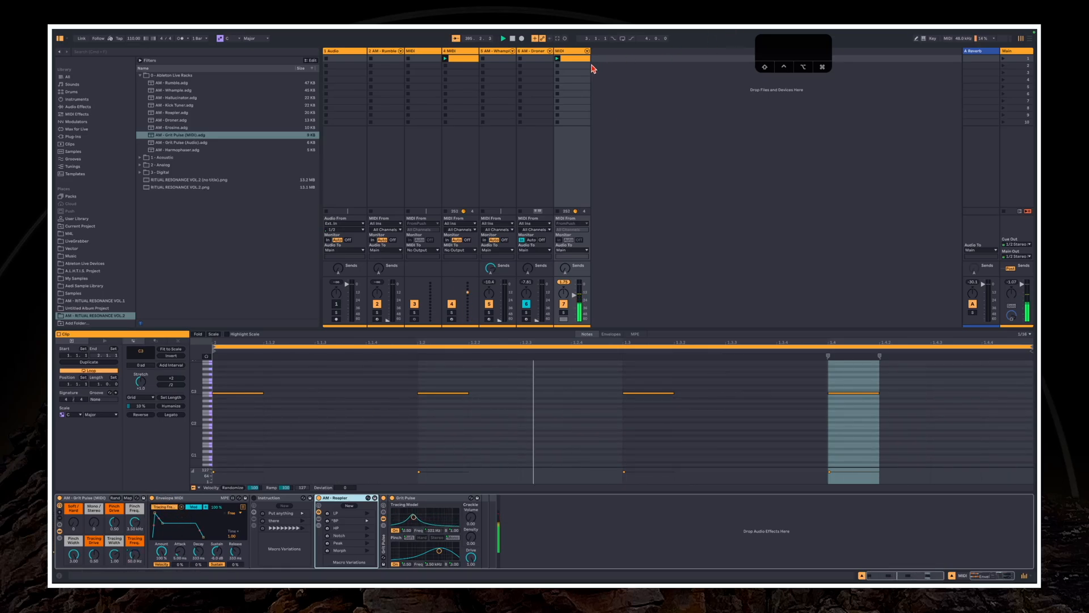
left_click_drag(291, 372, 897, 411)
left_click(520, 428)
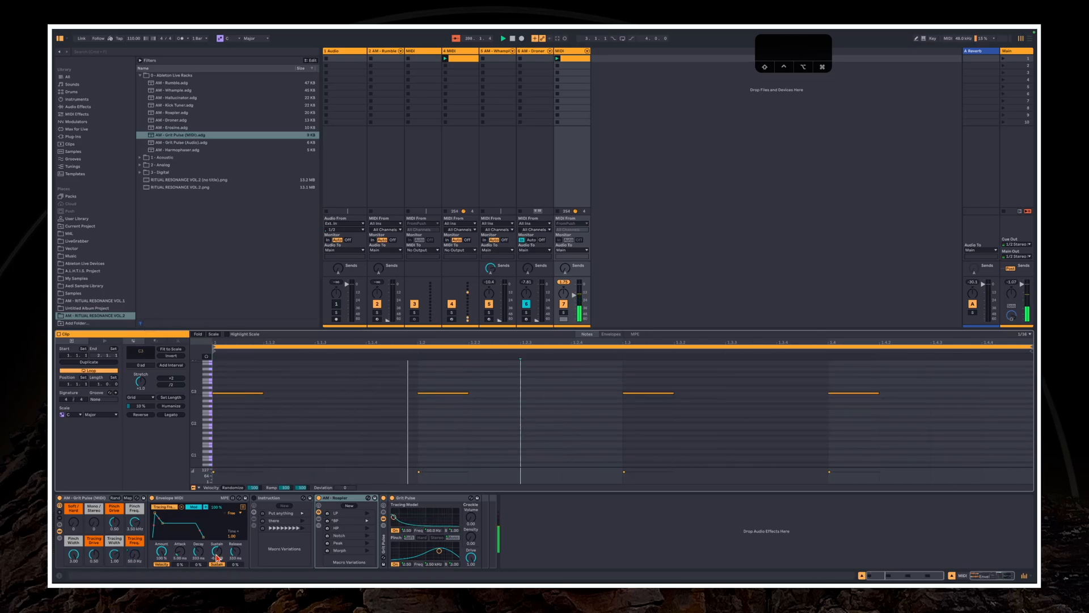
Shape Grit Pulse (MIDI) with its Tracing Width, Tracing Freq and Pinch Freq macros, setting Soft/Hard to 127
mouse_move(134, 556)
left_mouse_down()
mouse_move(89, 527)
mouse_move(115, 563)
left_mouse_up()
left_click_drag(114, 556, 114, 564)
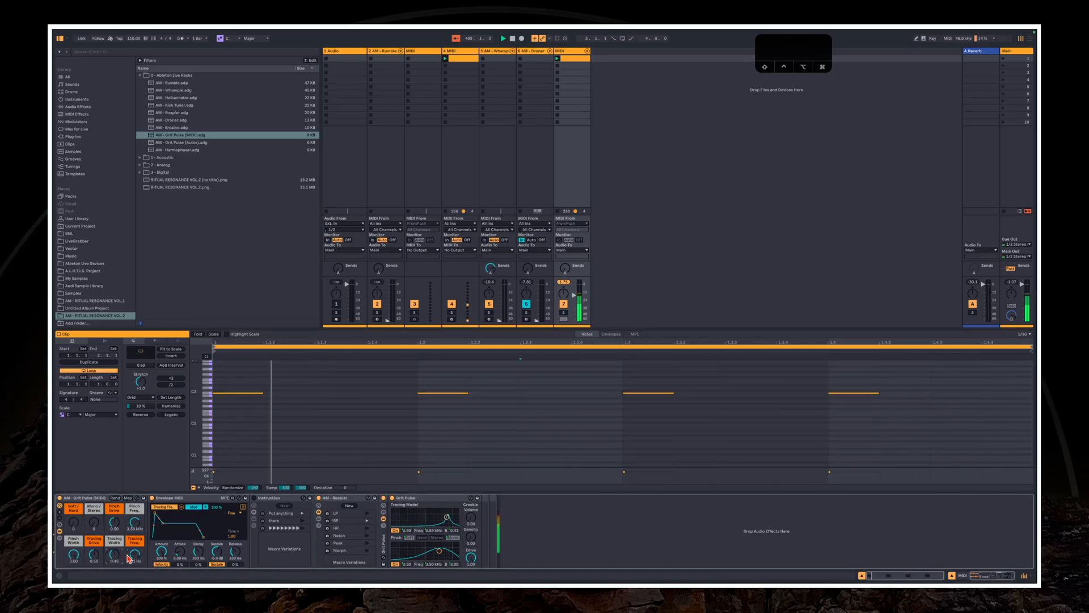
mouse_move(135, 523)
left_mouse_down()
mouse_move(135, 535)
mouse_move(75, 503)
mouse_move(116, 559)
mouse_move(95, 544)
mouse_move(93, 557)
mouse_move(133, 522)
left_mouse_up()
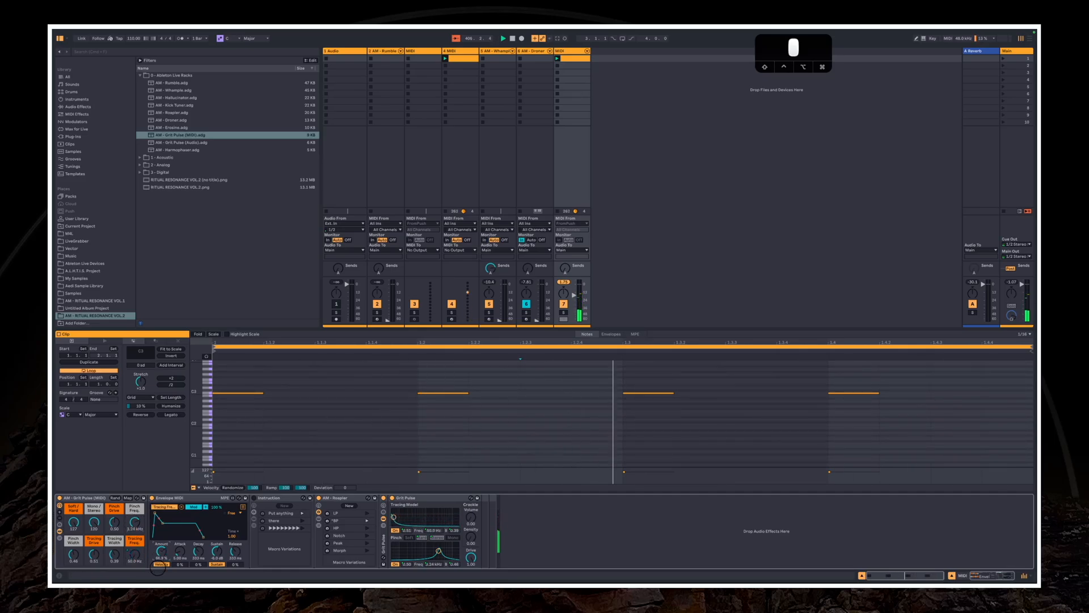
left_click_drag(141, 550, 131, 563)
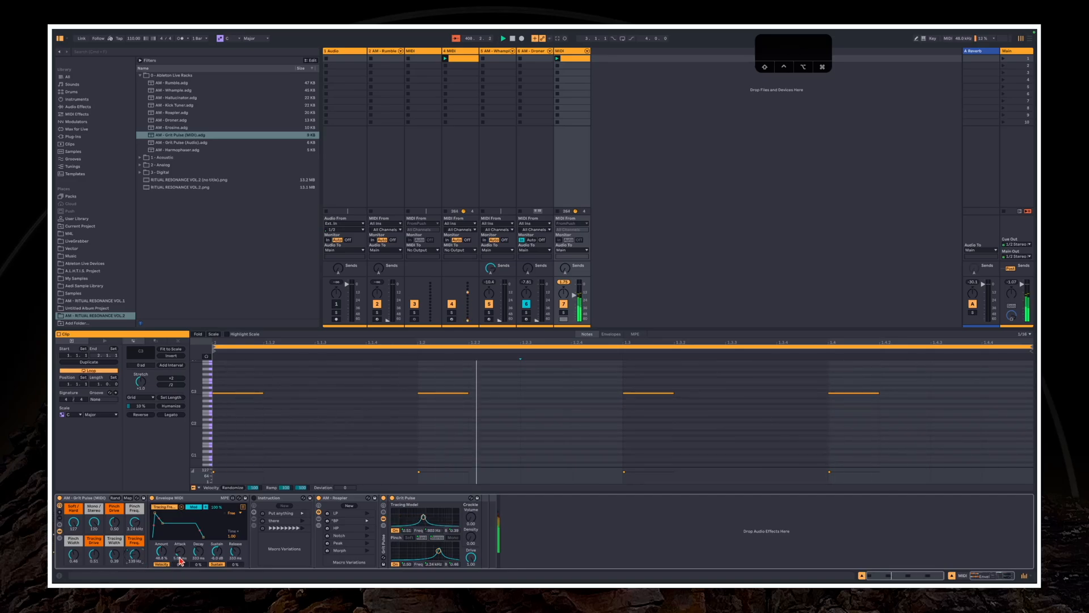
Reshape the Envelope MIDI curve at 100% amount and set Grit Pulse (MIDI)'s Pinch Freq to about 640 Hz
mouse_move(163, 523)
left_mouse_down()
mouse_move(164, 534)
mouse_move(165, 509)
mouse_move(154, 549)
mouse_move(162, 519)
left_mouse_up()
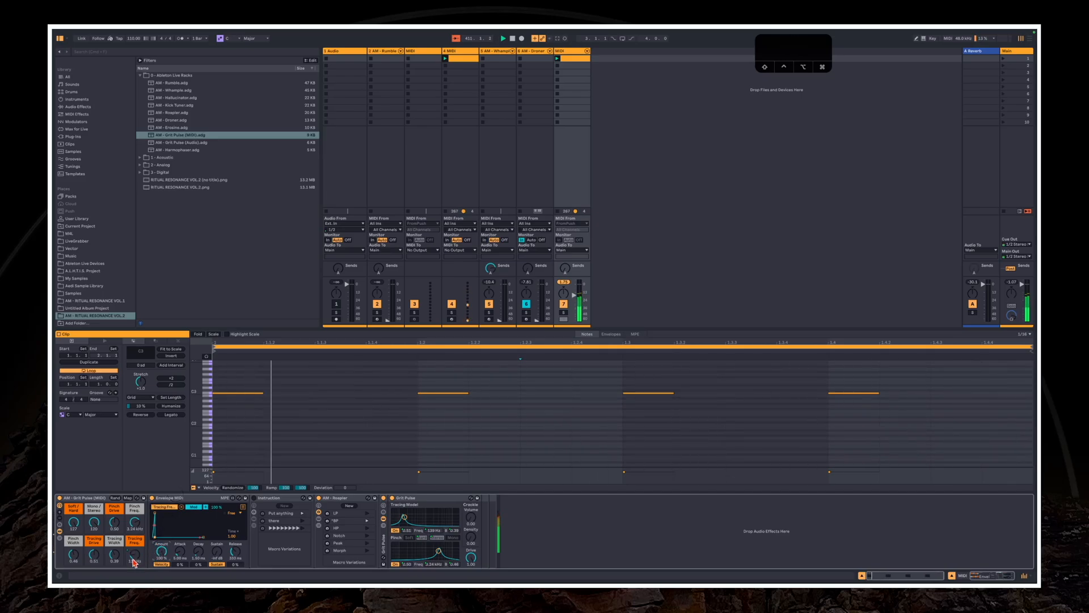
mouse_move(133, 560)
left_mouse_down()
mouse_move(165, 515)
mouse_move(137, 524)
left_mouse_up()
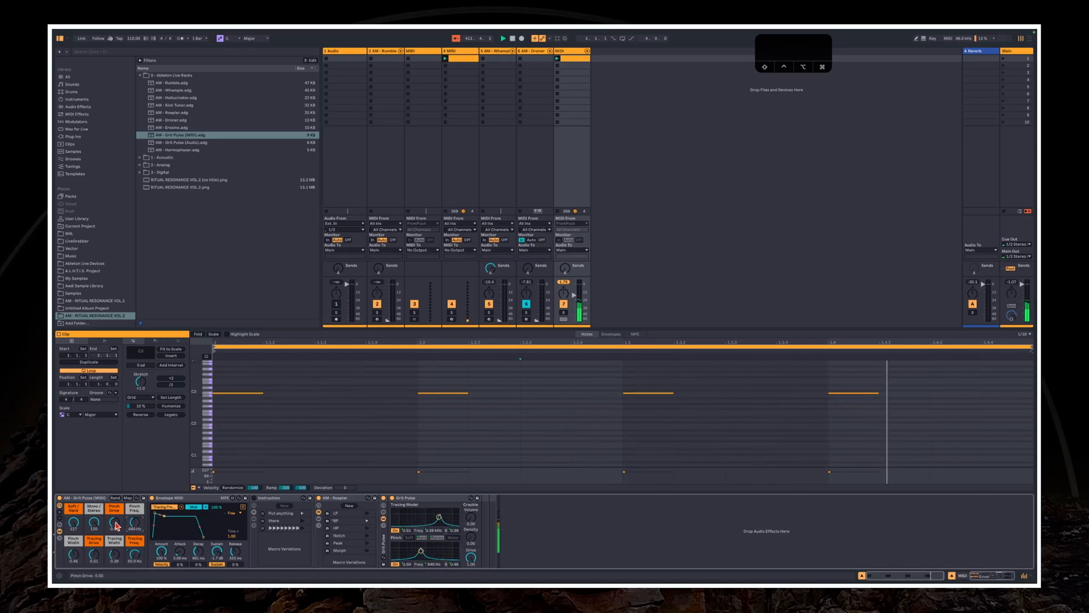
left_click_drag(117, 525, 161, 536)
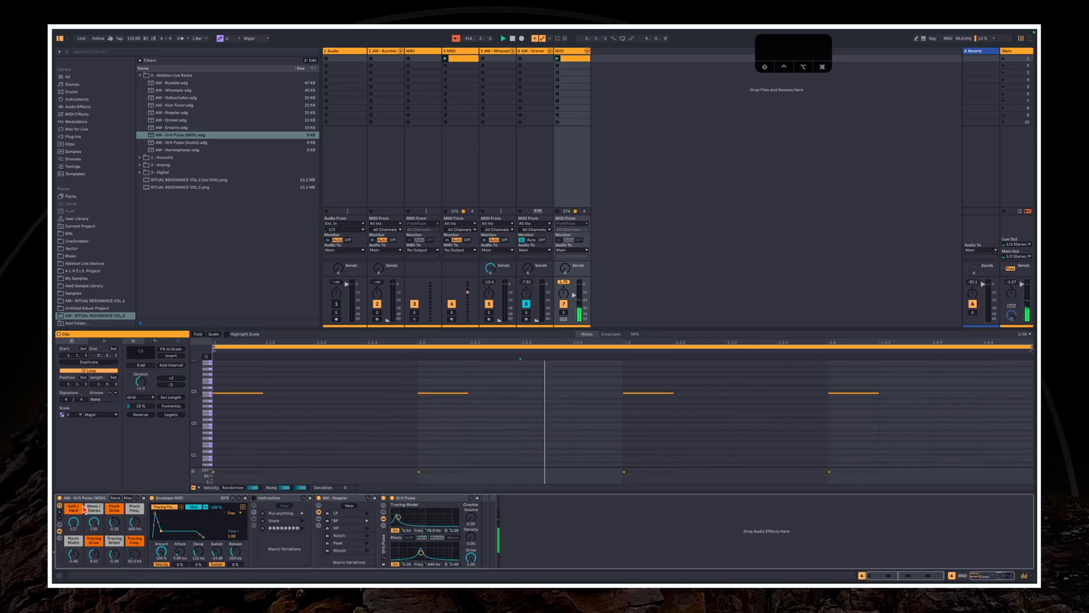
Compare the sound with the Grit Pulse effect on and off, leaving the effect bypassed
left_click(384, 498)
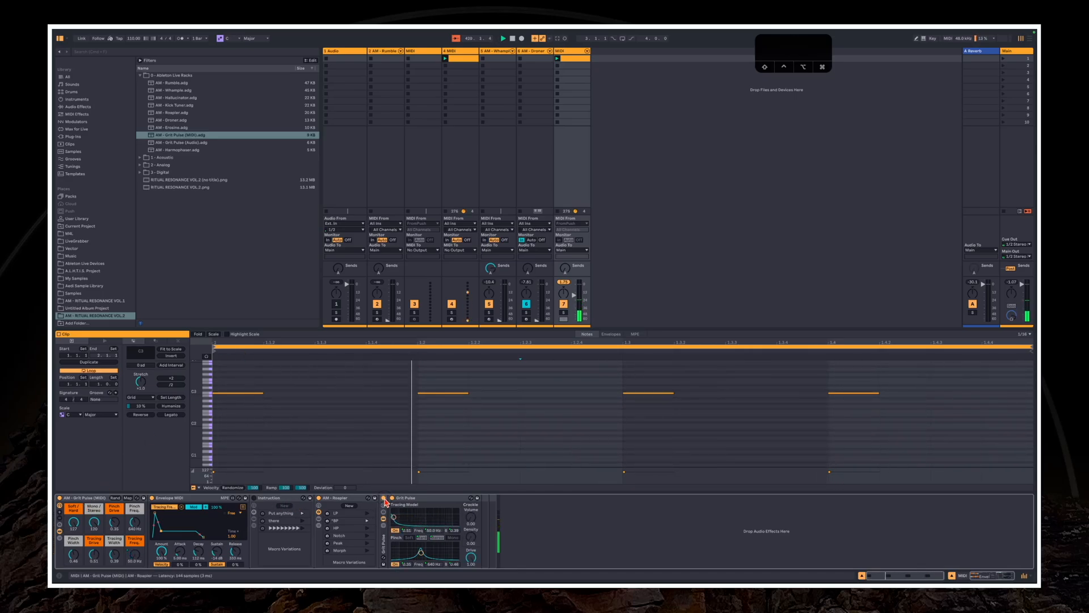
left_click(383, 498)
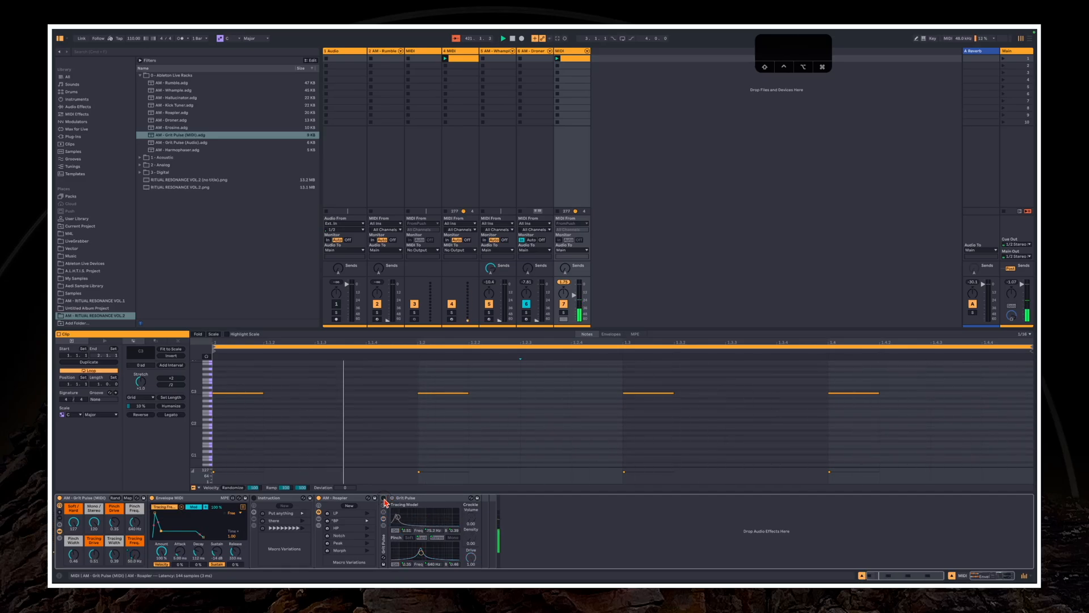
left_click(384, 498)
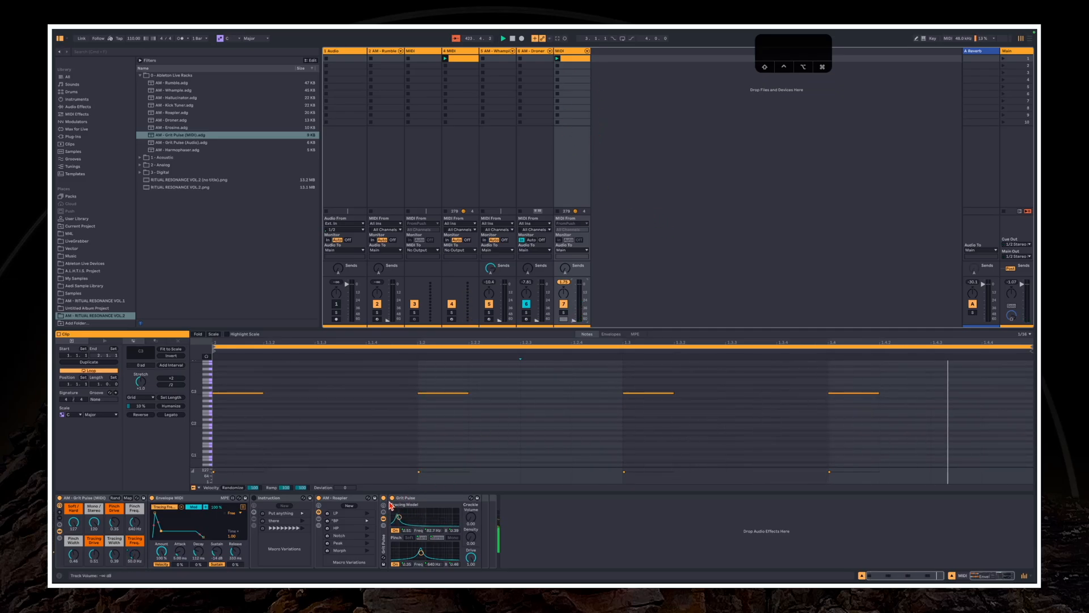
left_click(319, 521)
left_click(321, 521)
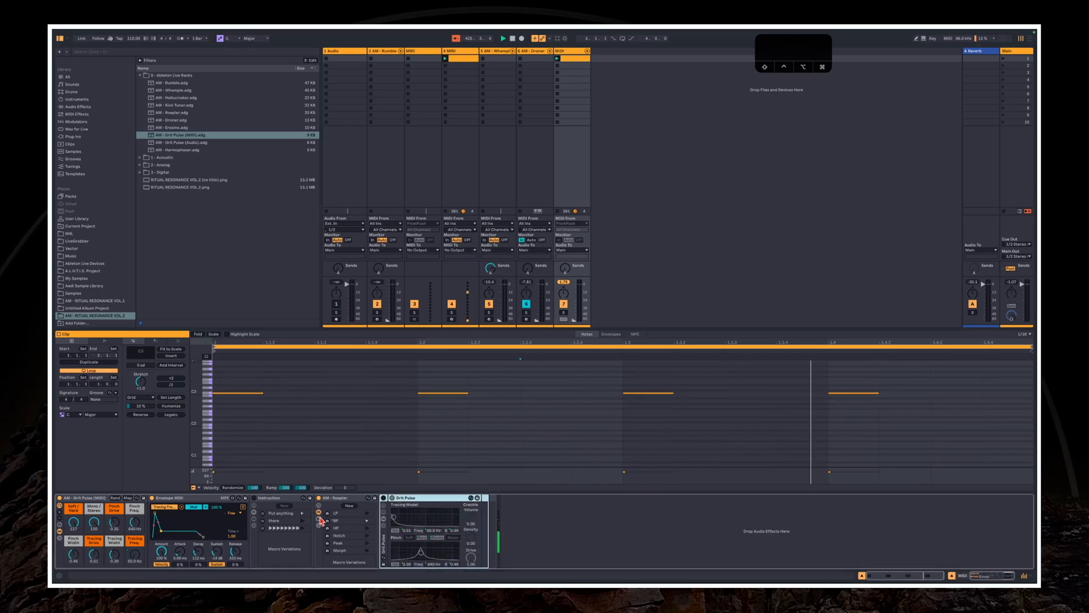
Add the AM - Grit Pulse (Audio) rack to the end of the track's chain and readjust the track volume
double_click(177, 143)
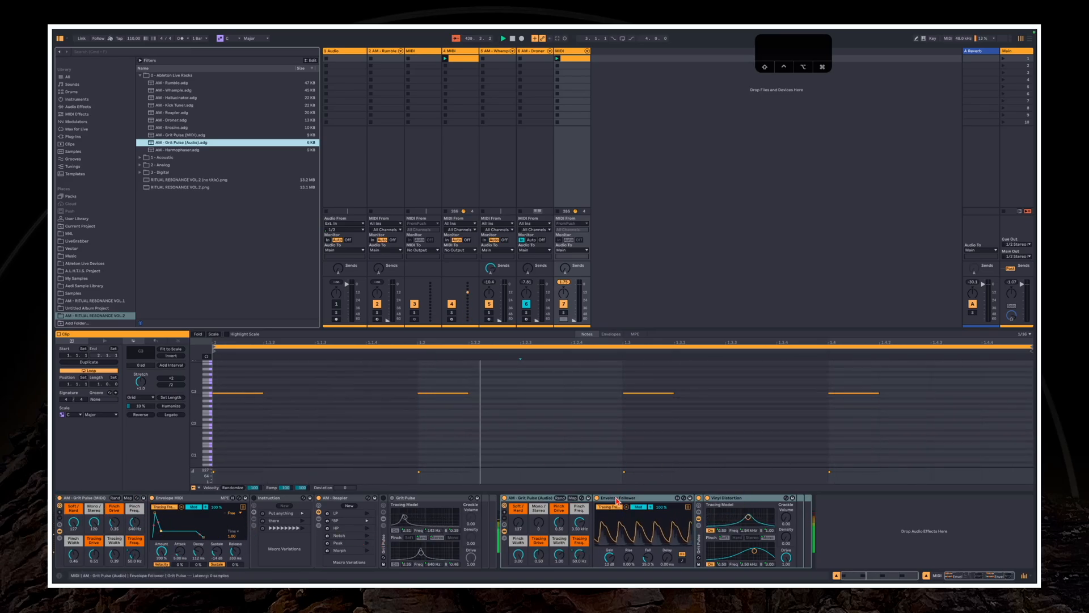
left_click(574, 306)
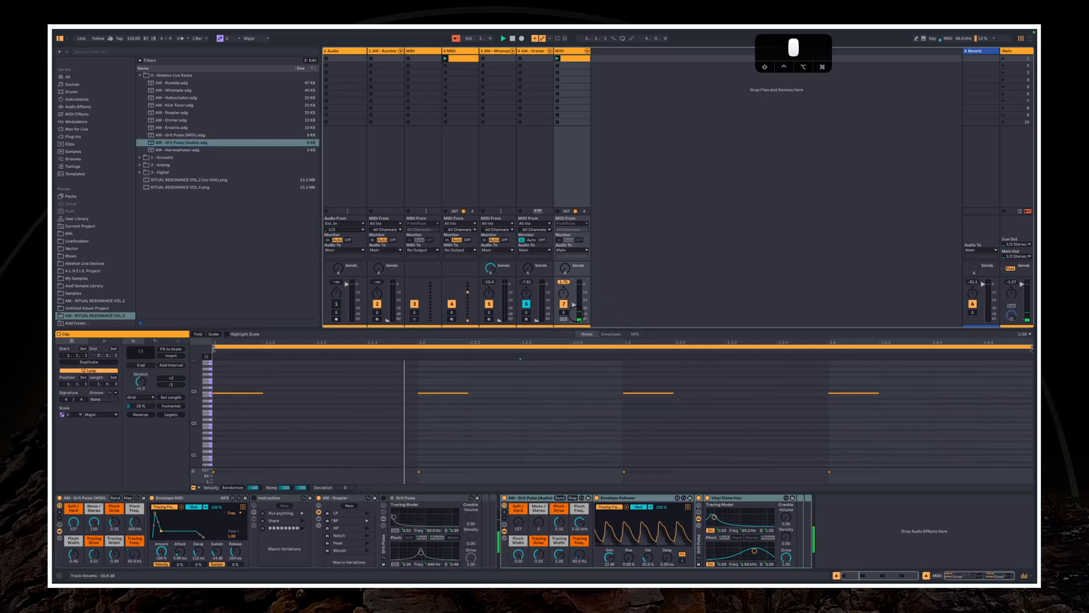
left_click_drag(577, 314, 578, 299)
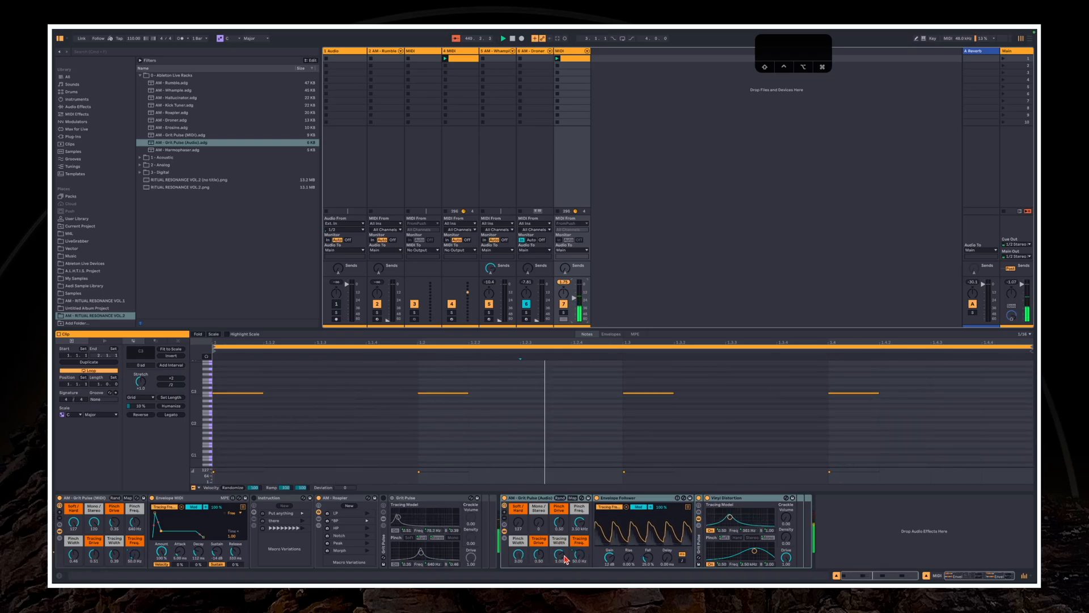
Raise the Envelope Follower's Gain in Grit Pulse (Audio) and send more of the track to the Reverb return
left_click_drag(609, 557, 609, 540)
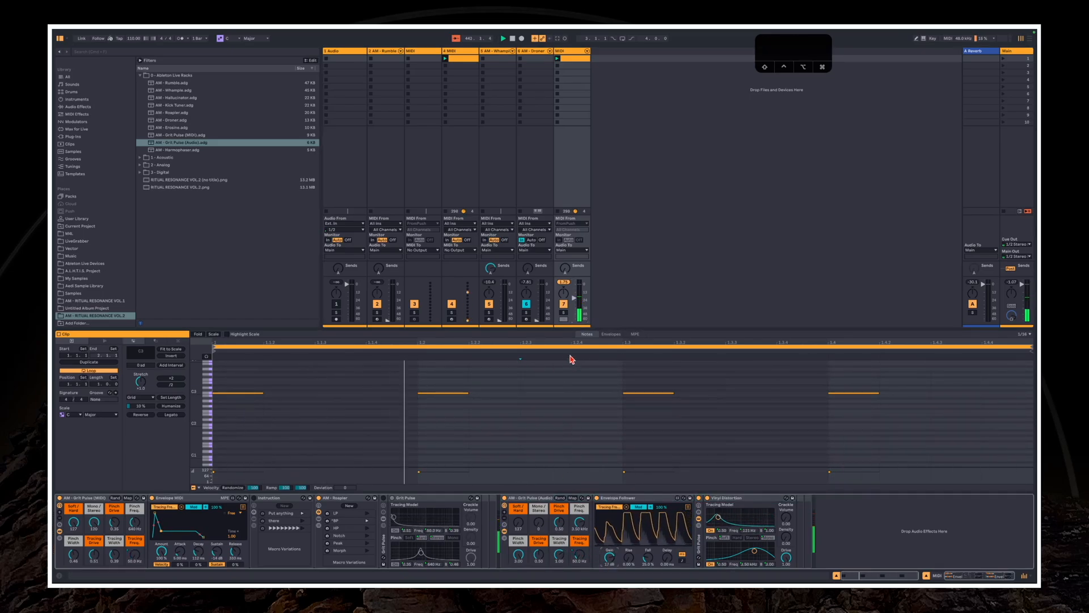
left_click_drag(566, 269, 566, 236)
Set Grit Pulse (Audio)'s Soft/Hard to 0 and shape its pinch and tracing macros, with Pinch Width around 0.44
left_click_drag(518, 523, 518, 480)
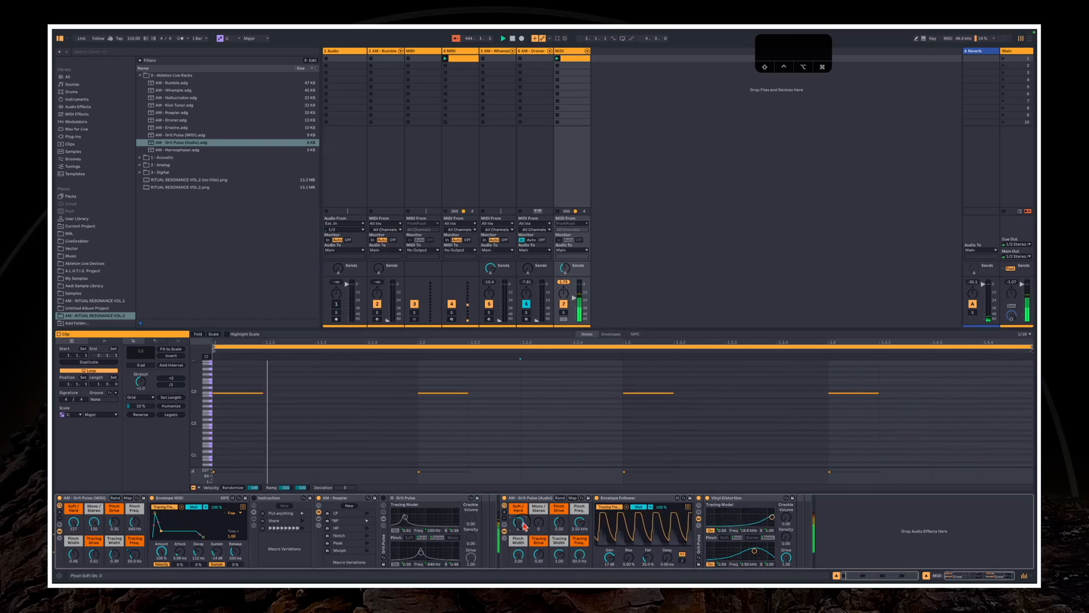
mouse_move(559, 522)
left_mouse_down()
mouse_move(559, 504)
mouse_move(579, 533)
mouse_move(560, 570)
left_mouse_up()
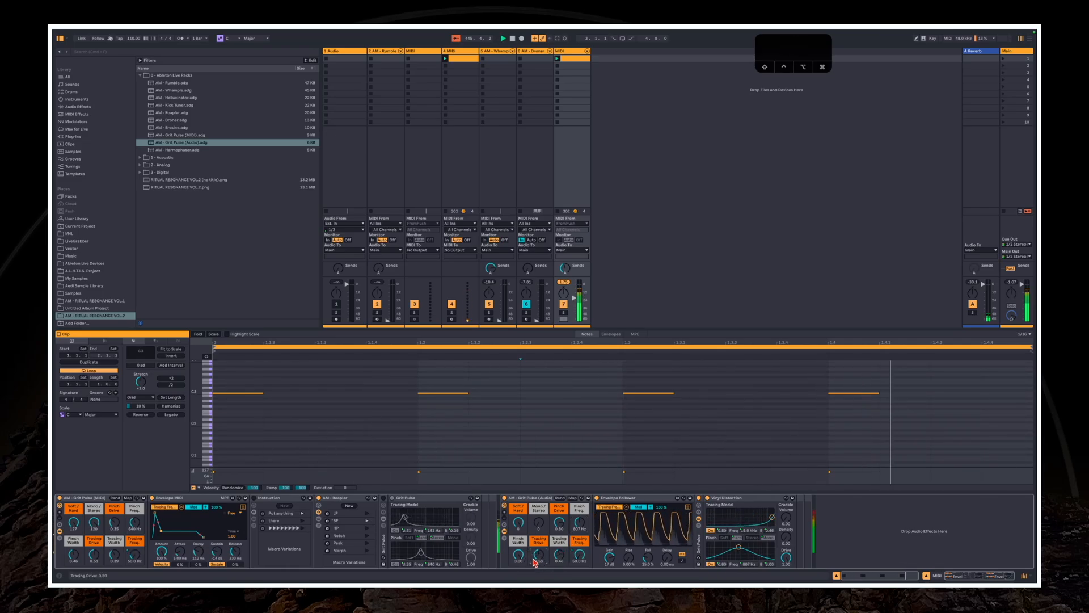
left_click_drag(538, 563, 516, 548)
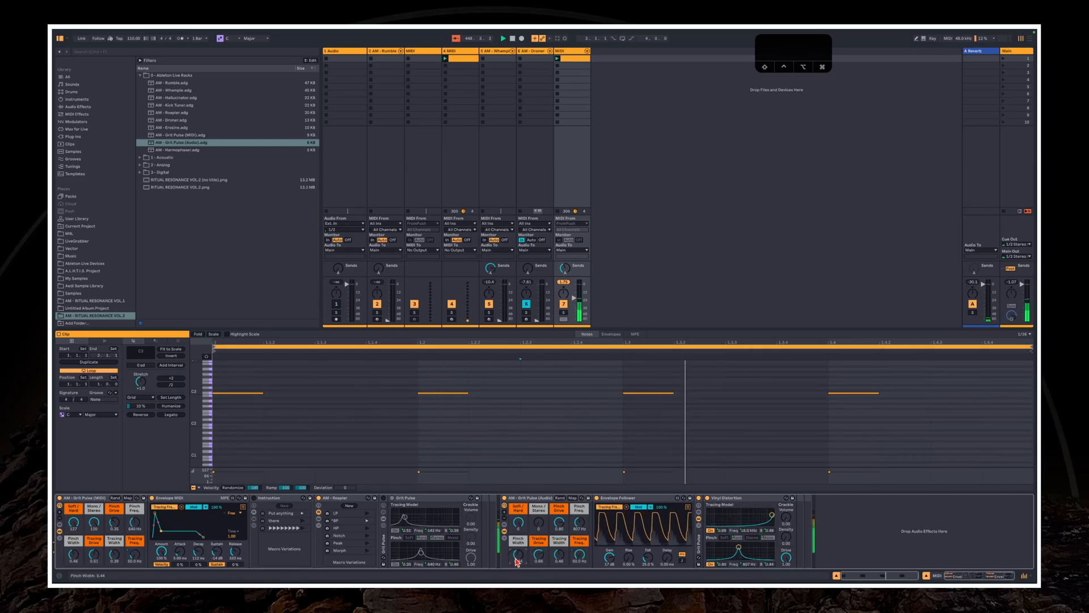
left_click_drag(541, 527, 518, 502)
left_click_drag(580, 524, 580, 522)
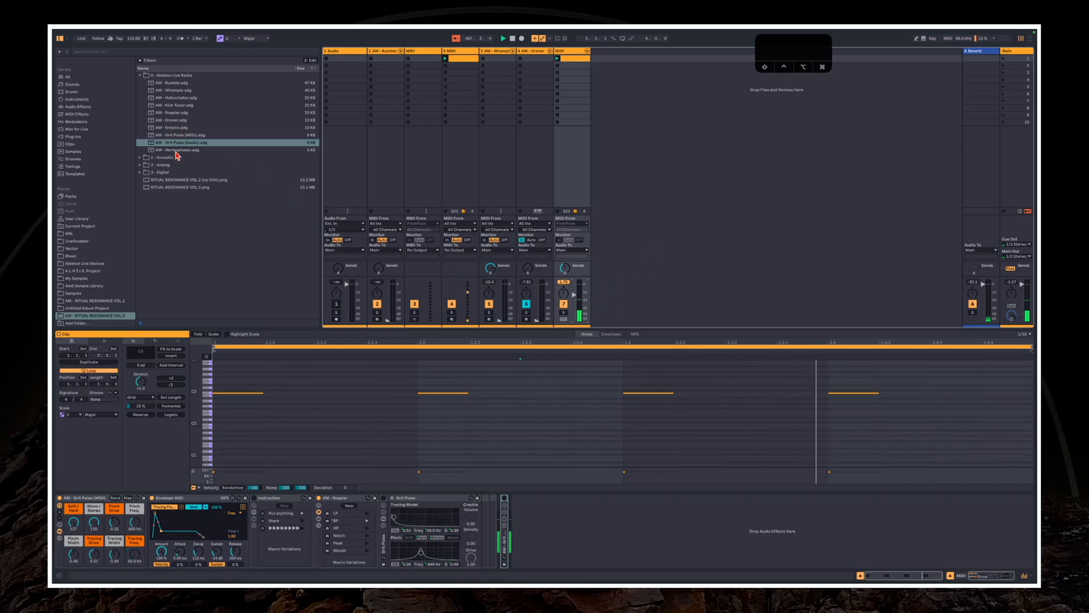
Add the AM - Harmophaser rack after Grit Pulse (Audio) in the track's device chain
left_click_drag(176, 150, 570, 548)
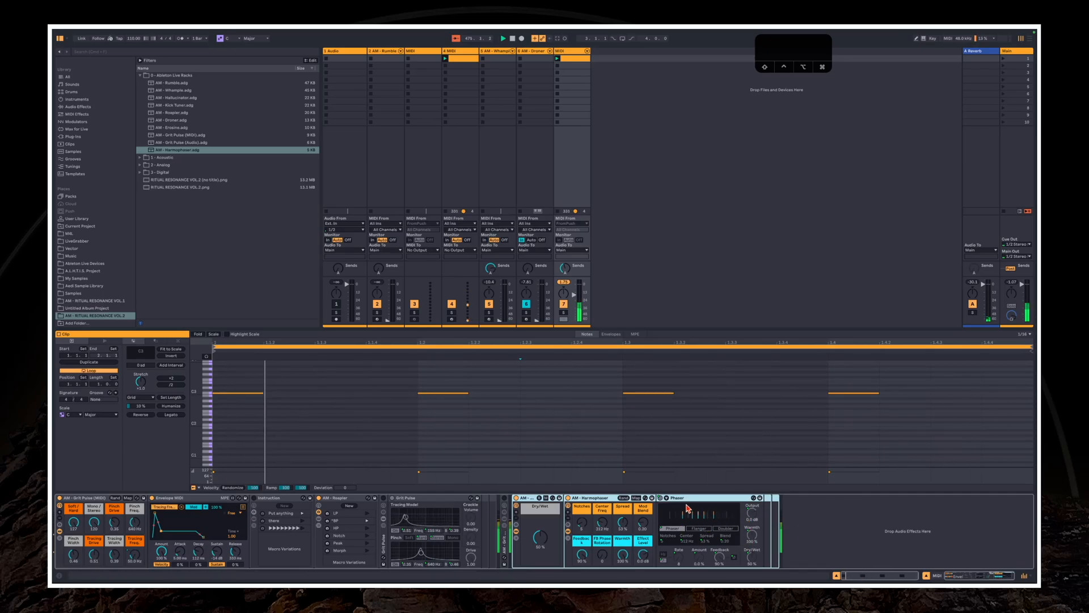
Readjust the track volume and shape Harmophaser's Notches, Center Freq, Feedback and FB Phase Rotation, with its Dry/Wet at 100 %
mouse_move(582, 522)
left_mouse_down()
mouse_move(582, 502)
mouse_move(582, 525)
left_mouse_up()
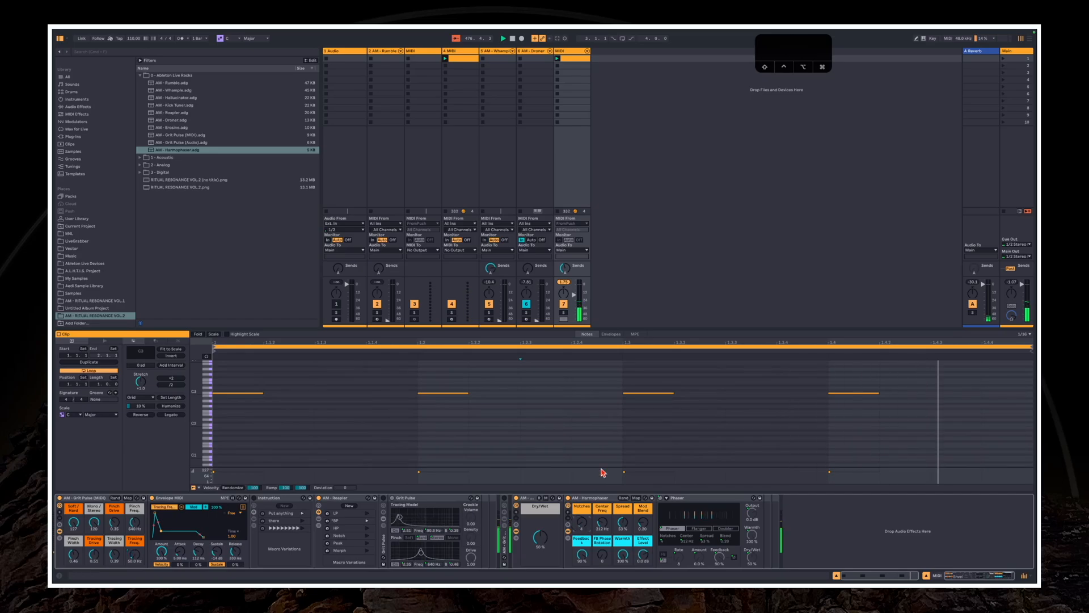
left_click_drag(574, 294, 575, 293)
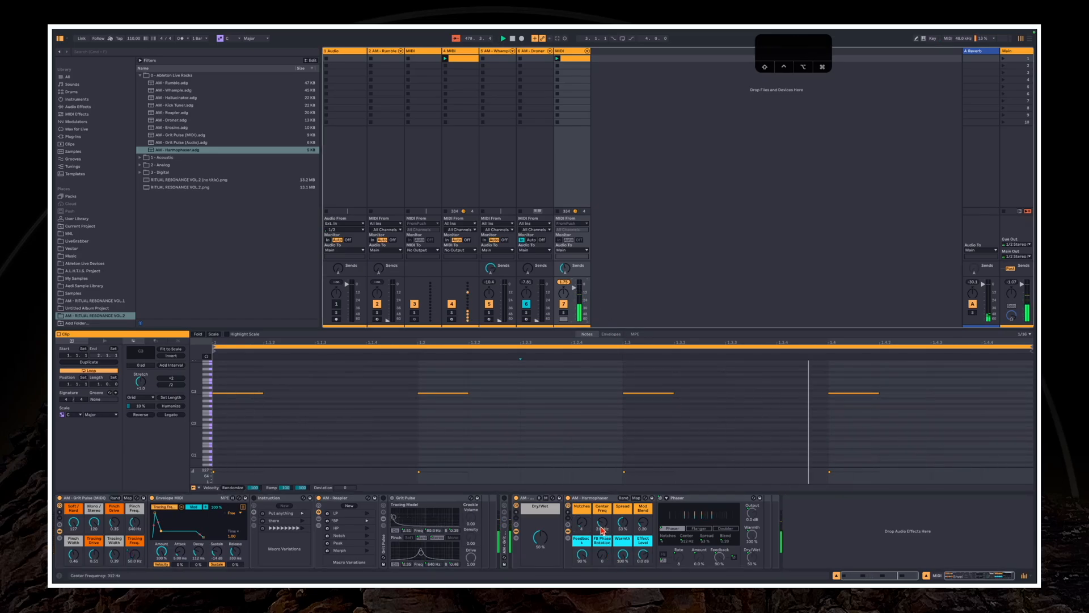
left_click_drag(602, 527, 582, 497)
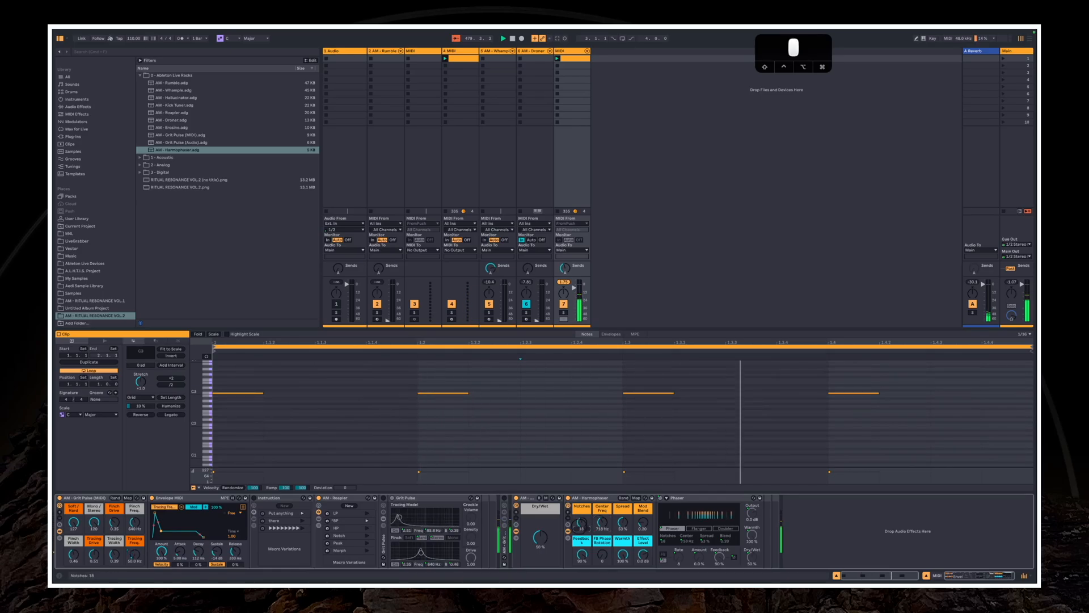
left_click_drag(541, 538, 542, 500)
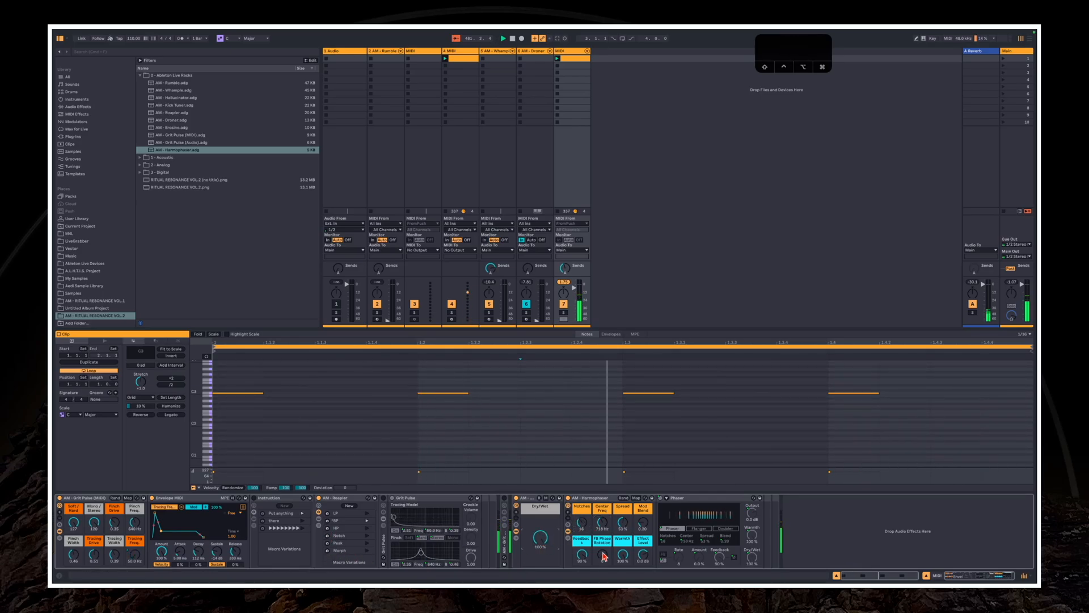
left_click_drag(582, 554, 582, 566)
left_click_drag(536, 538, 534, 530)
left_click_drag(602, 557, 603, 486)
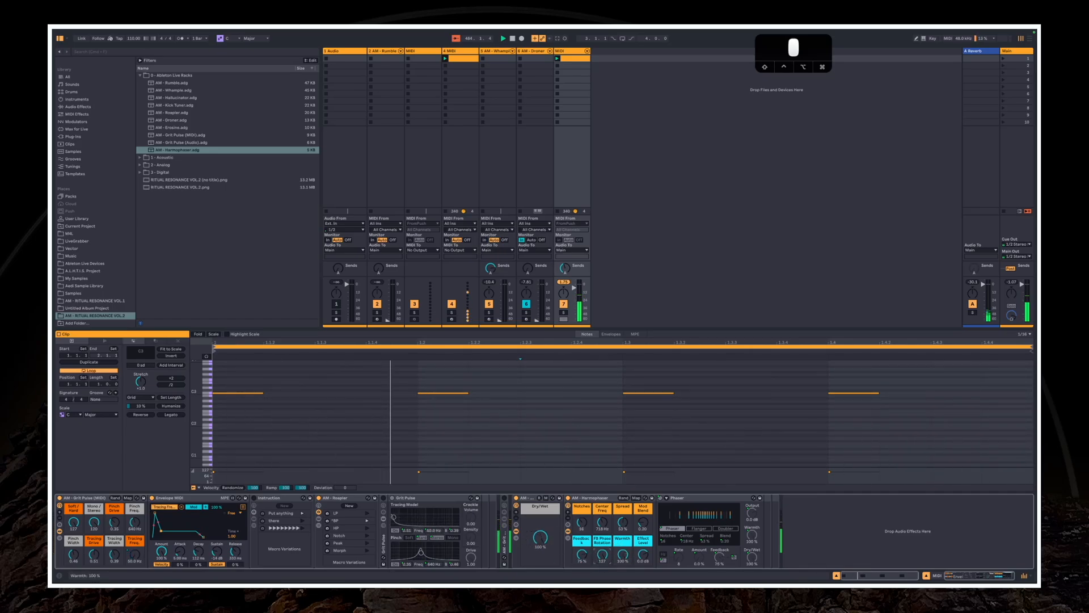
Reduce Harmophaser's Warmth and Spread, rework Mod Blend, Notches and Center Freq, and set Feedback to about 68 % and Dry/Wet to 52 %
left_click_drag(623, 555, 623, 589)
left_click_drag(644, 518, 644, 460)
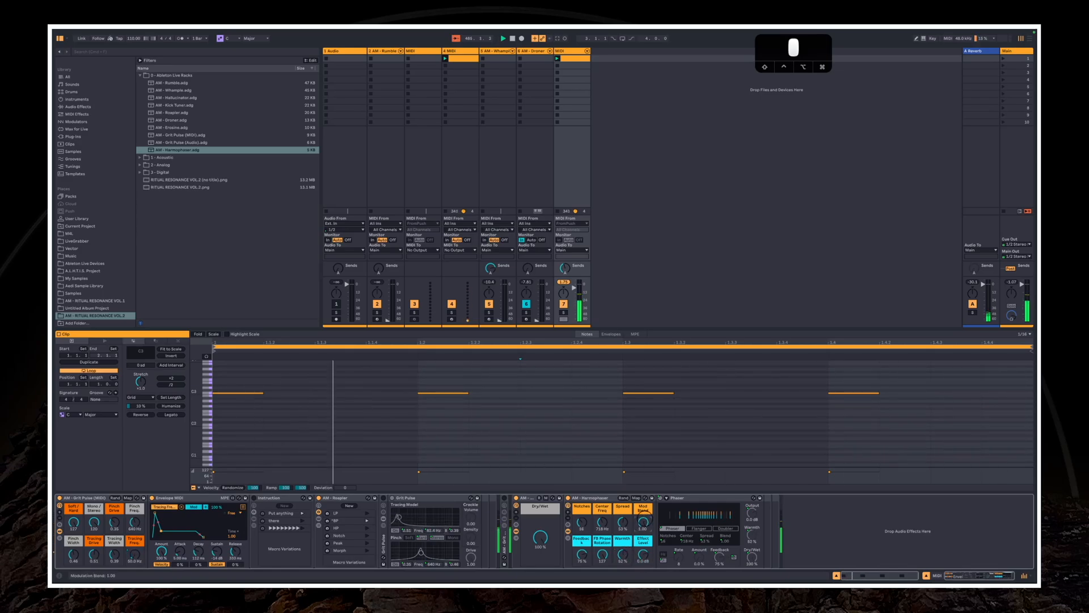
left_click_drag(623, 522, 621, 562)
left_click(577, 531)
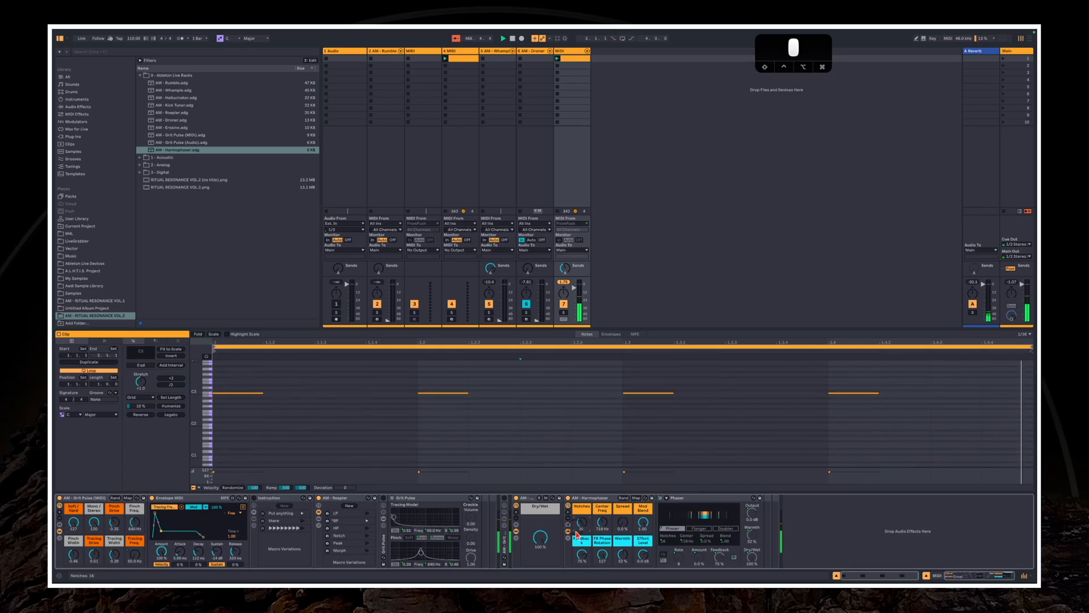
left_click_drag(580, 527, 602, 500)
left_click_drag(582, 556, 543, 546)
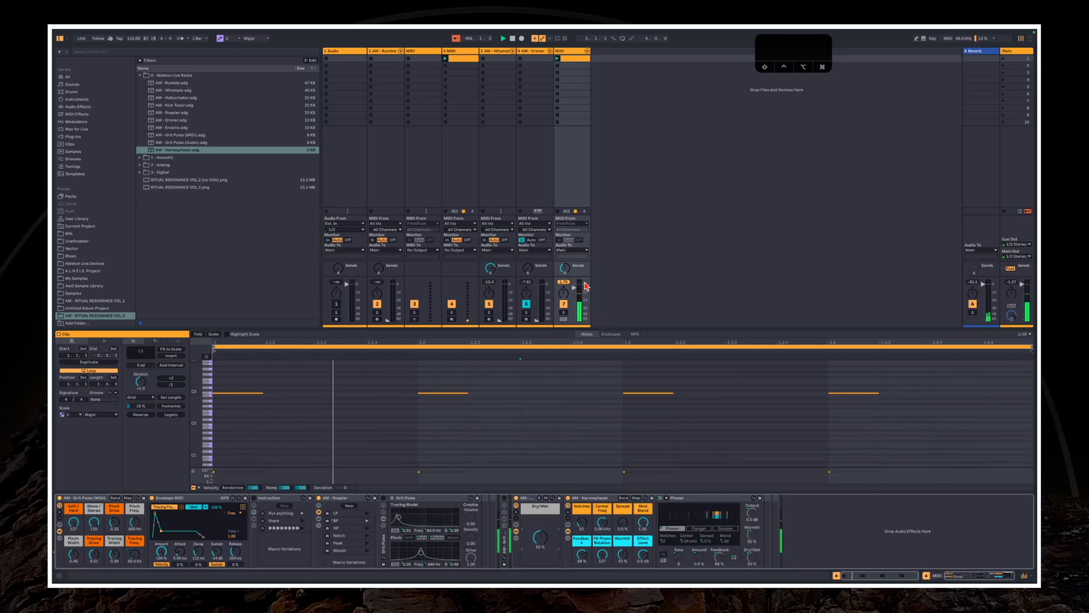
Stop playback and move the Harmophaser rack from the last MIDI track to the AM - Whample track
key("space")
left_click(574, 154)
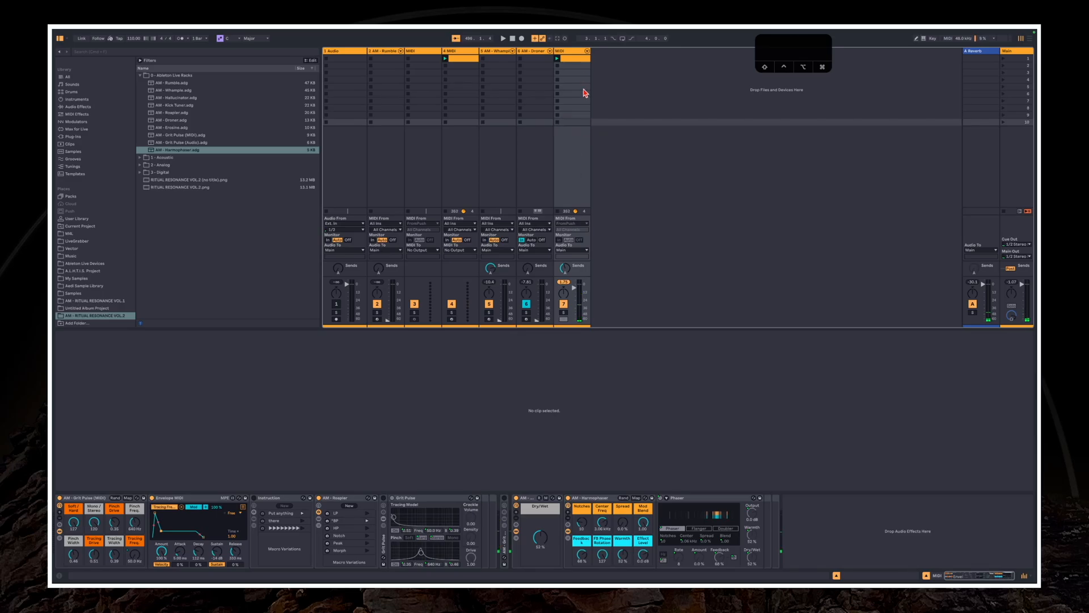
left_click(392, 52)
left_click(497, 51)
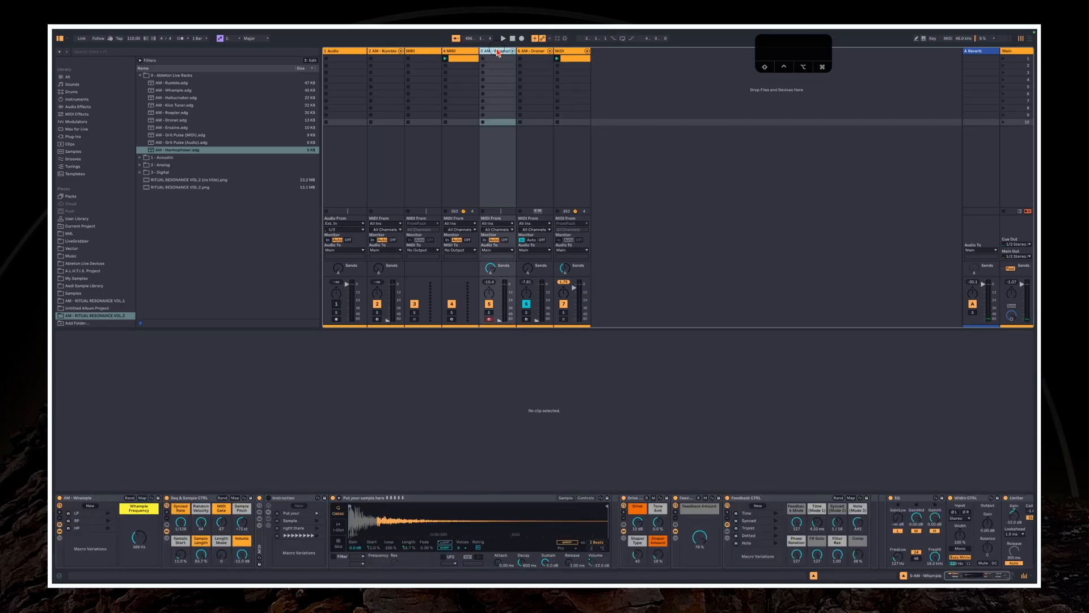
left_click(572, 52)
left_click(533, 498)
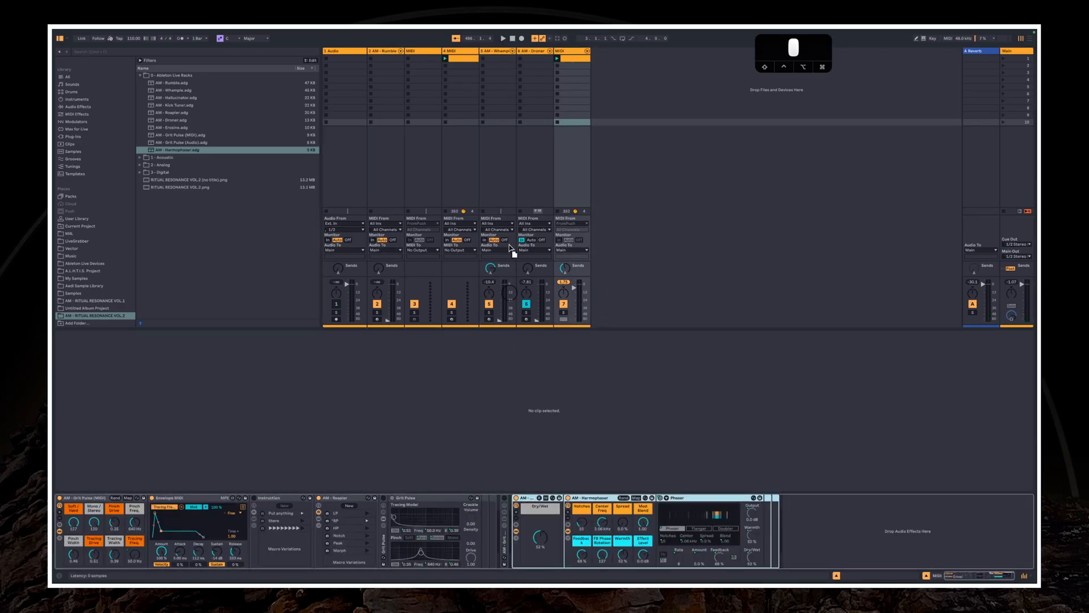
left_click(495, 154)
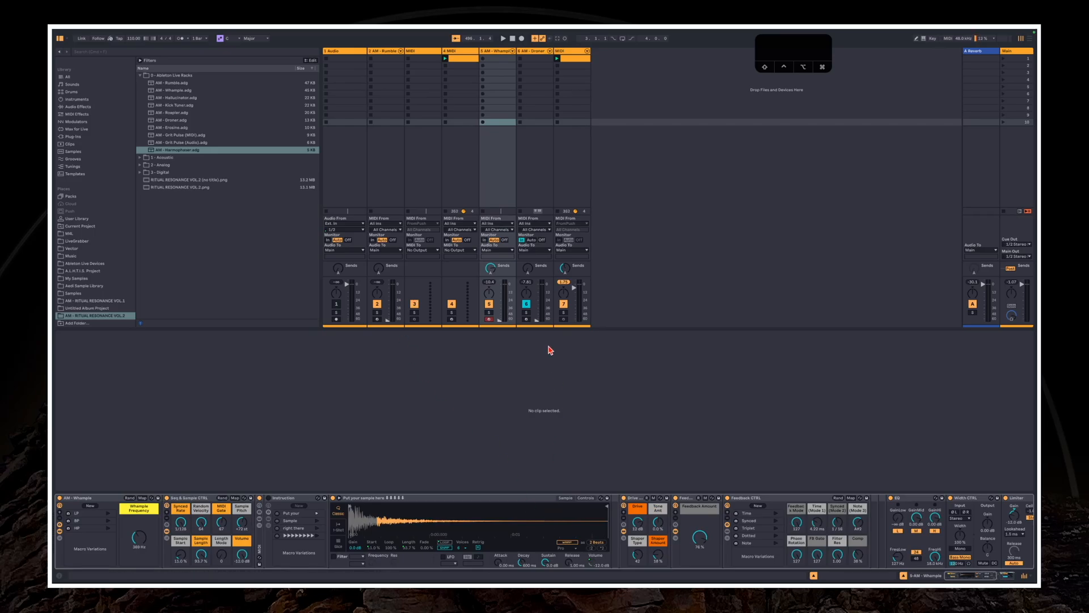
Start playback and adjust the Whample rack's sequencer and sample macros, its Drive and the track volume
key("space")
left_click_drag(191, 567, 191, 590)
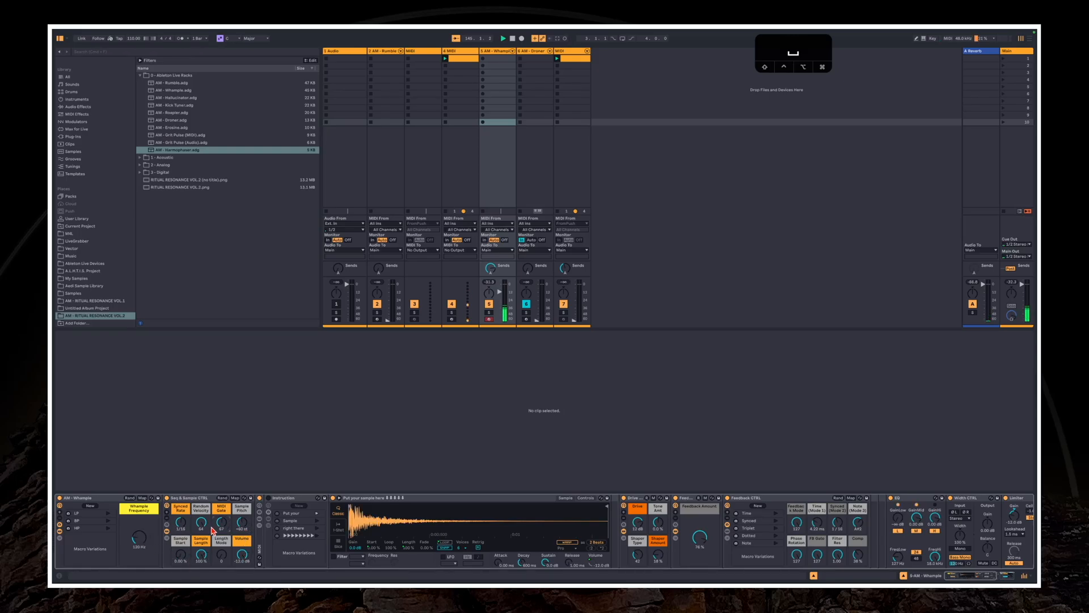
left_click_drag(506, 295, 506, 290)
left_click(645, 526)
Shape Harmophaser's Center Freq and Spread on the Whample track and lower its Dry/Wet to about 58 %
left_click(967, 573)
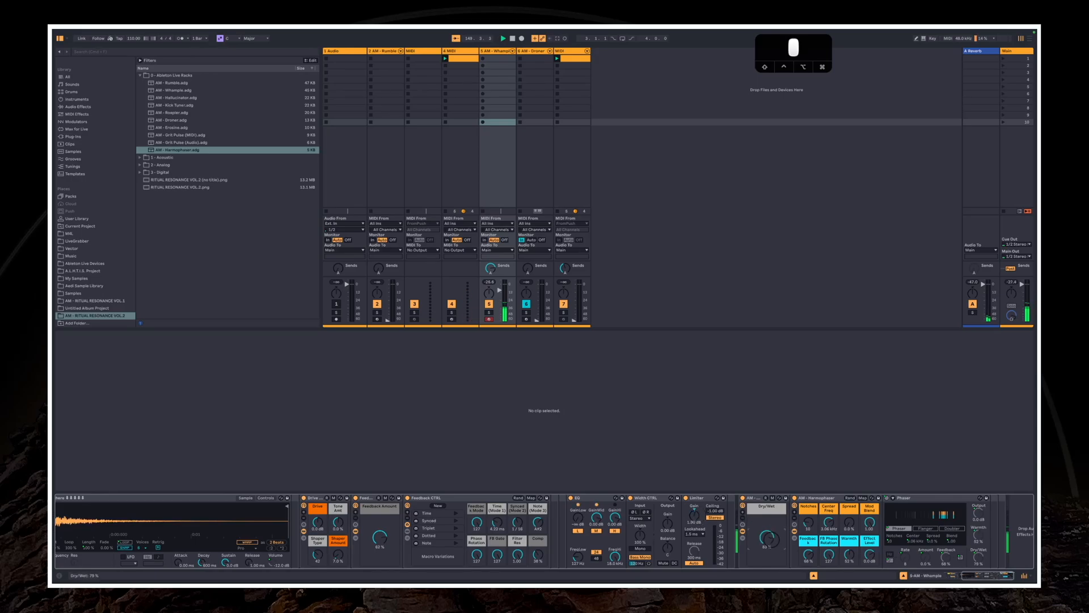
left_click_drag(770, 539, 817, 523)
left_click_drag(850, 523, 810, 522)
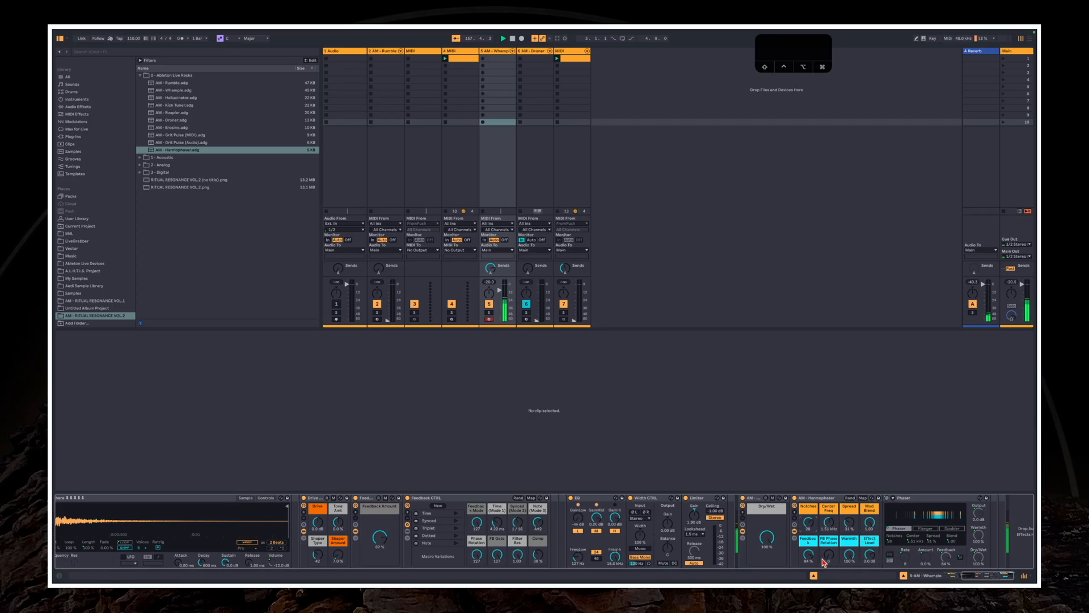
left_click_drag(761, 545, 761, 554)
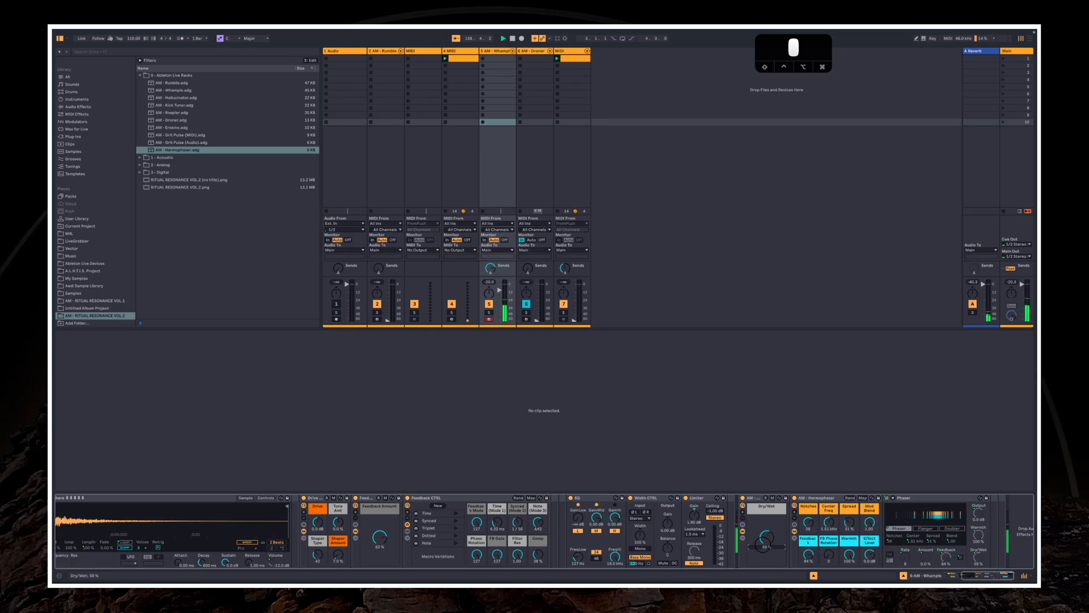
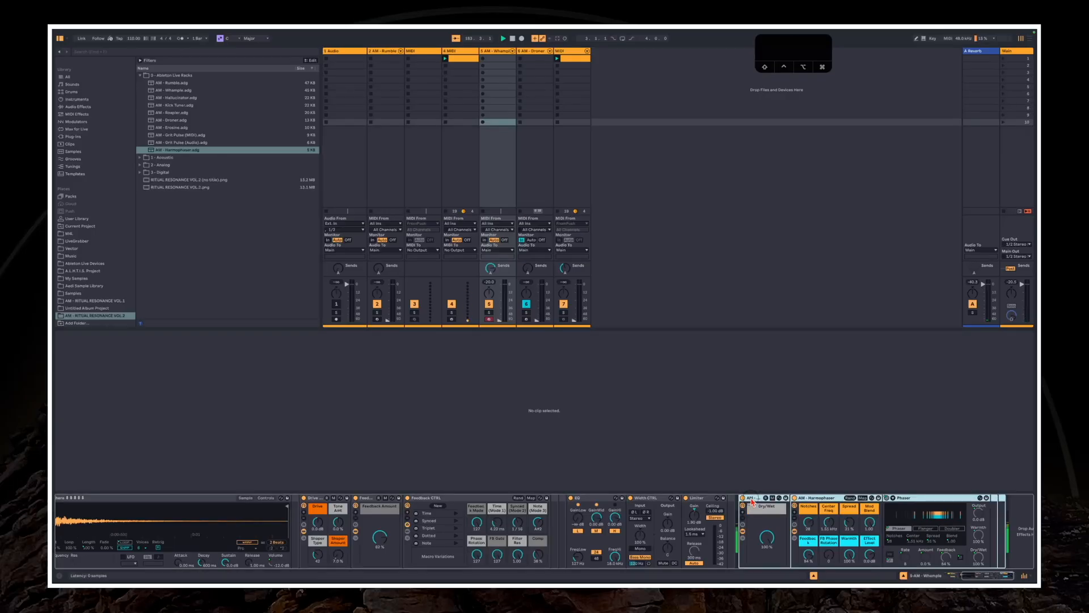
Fold the Harmophaser rack and load the AM - Erosine rack after it on the Whample track
double_click(752, 498)
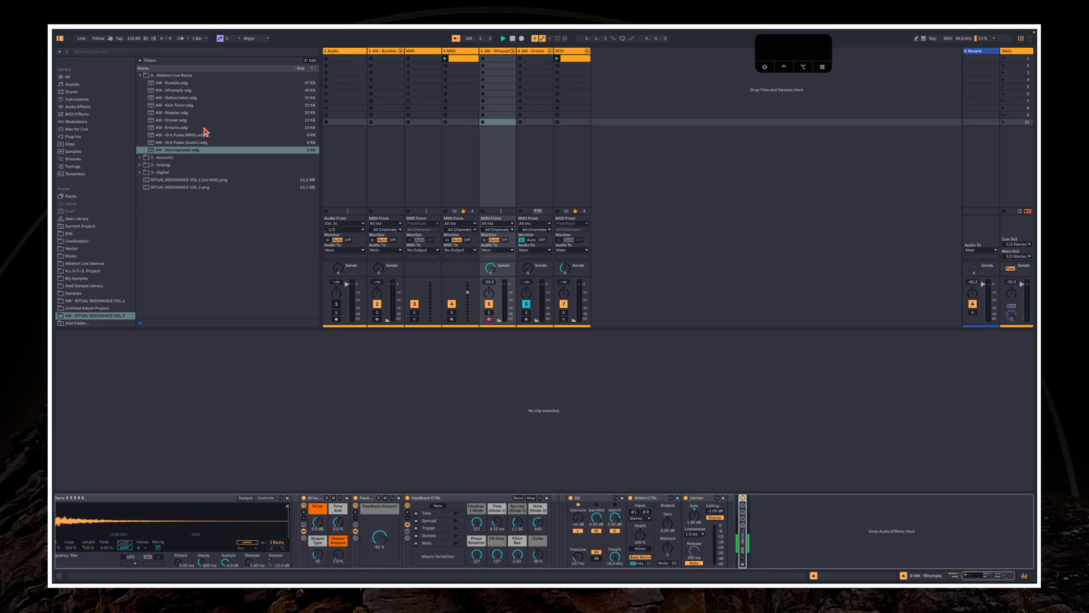
left_click(205, 128)
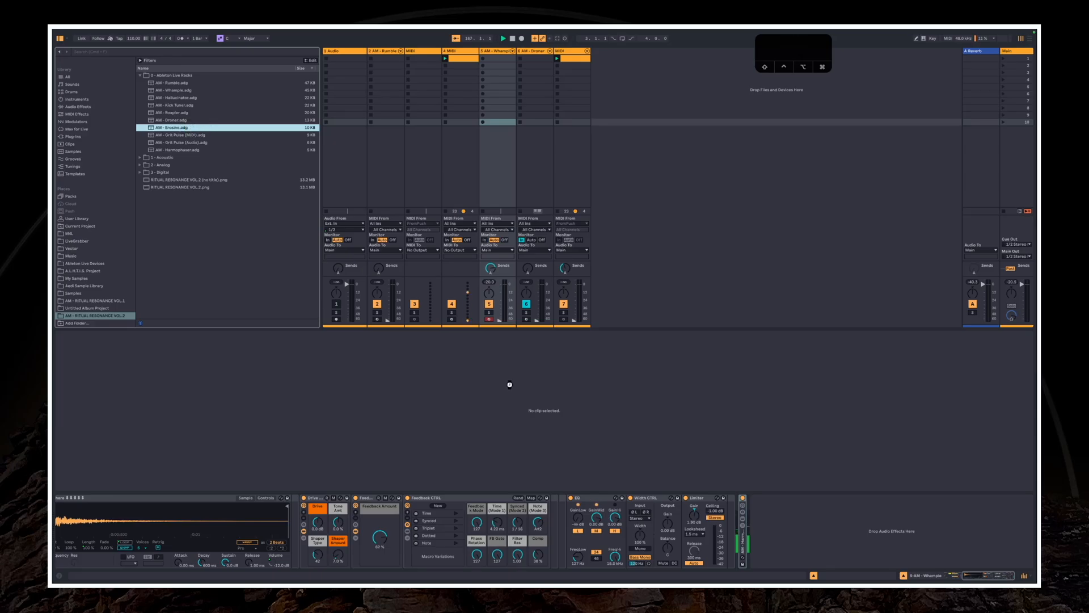
key("Return")
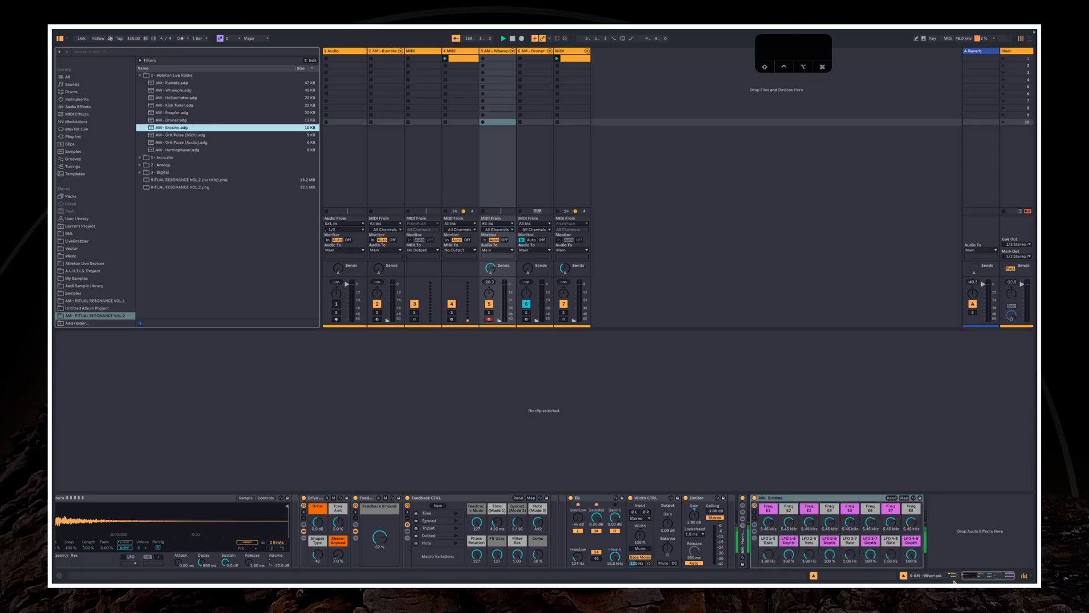
Show Erosine's chain list and devices, and look through chains E1 to E5
left_click(755, 538)
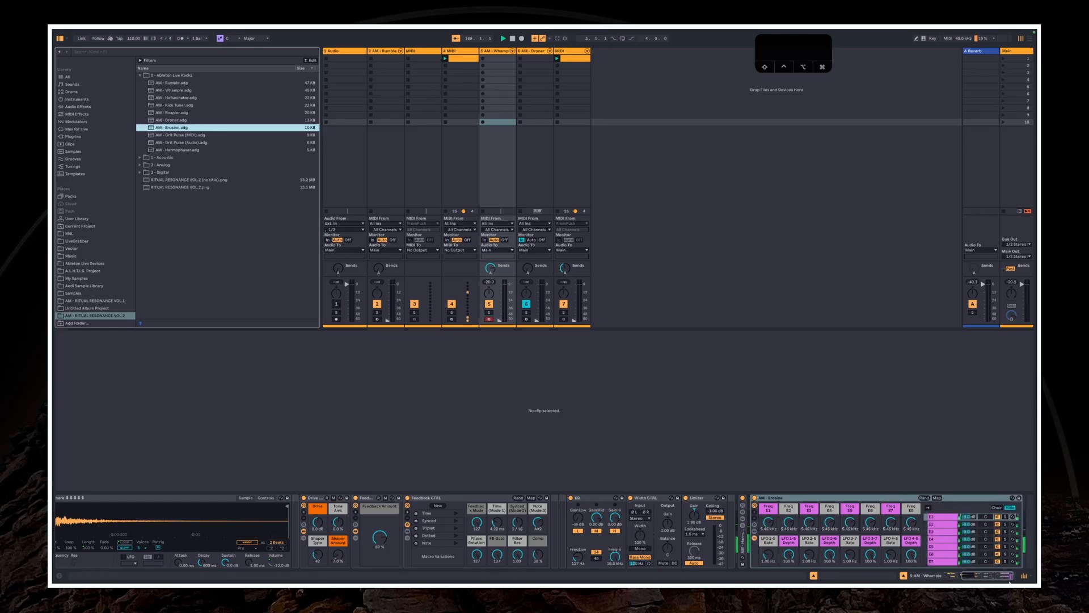
left_click(1004, 576)
left_click(908, 519)
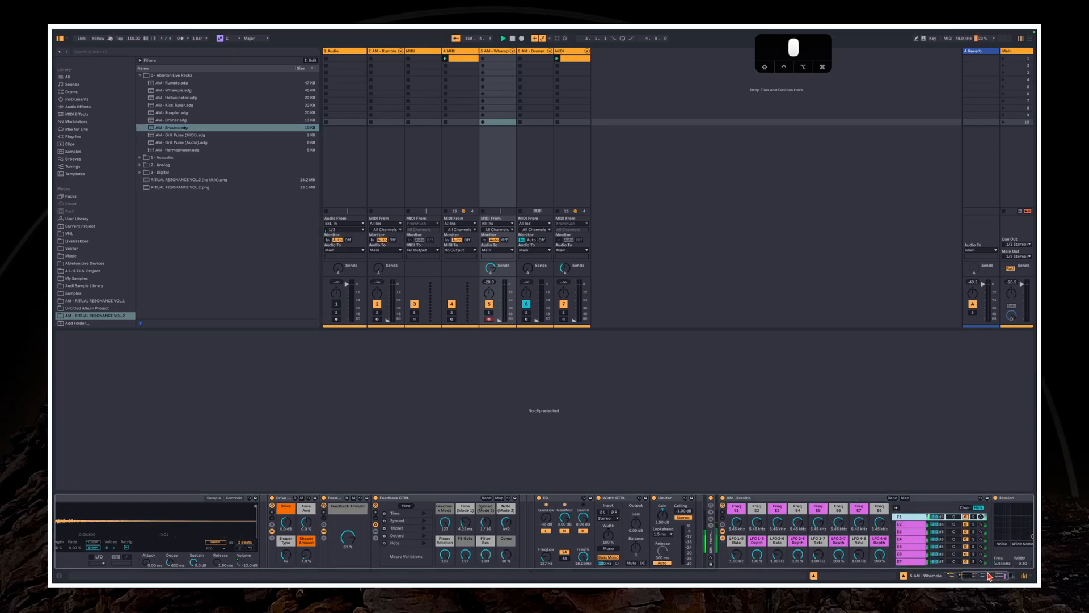
left_click(989, 576)
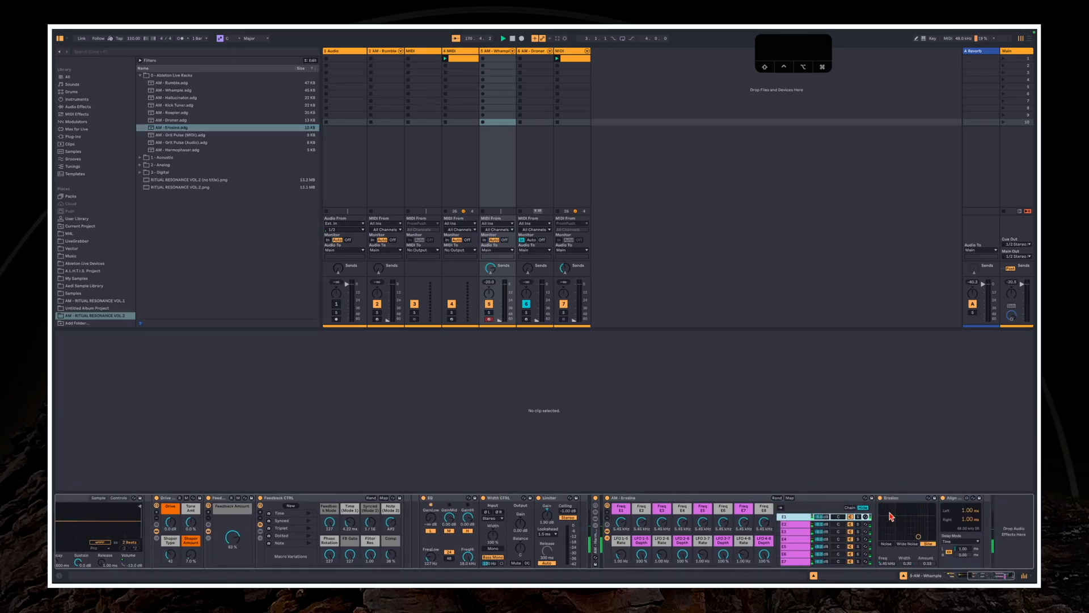
scroll(806, 545, "down", 3)
scroll(801, 513, "up", 3)
left_click(800, 524)
left_click(800, 532)
left_click(799, 539)
left_click(800, 547)
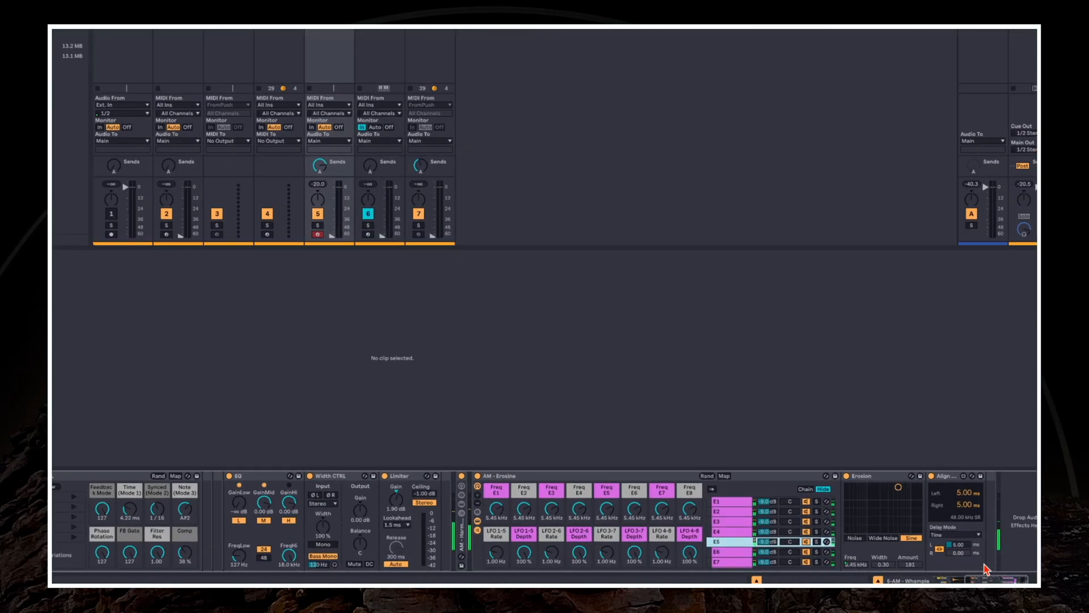
Compare the Erosion and Align Delay settings of Erosine's chains, including E1 to E4 and E8, and check the LFOs chain entry
left_click(575, 489)
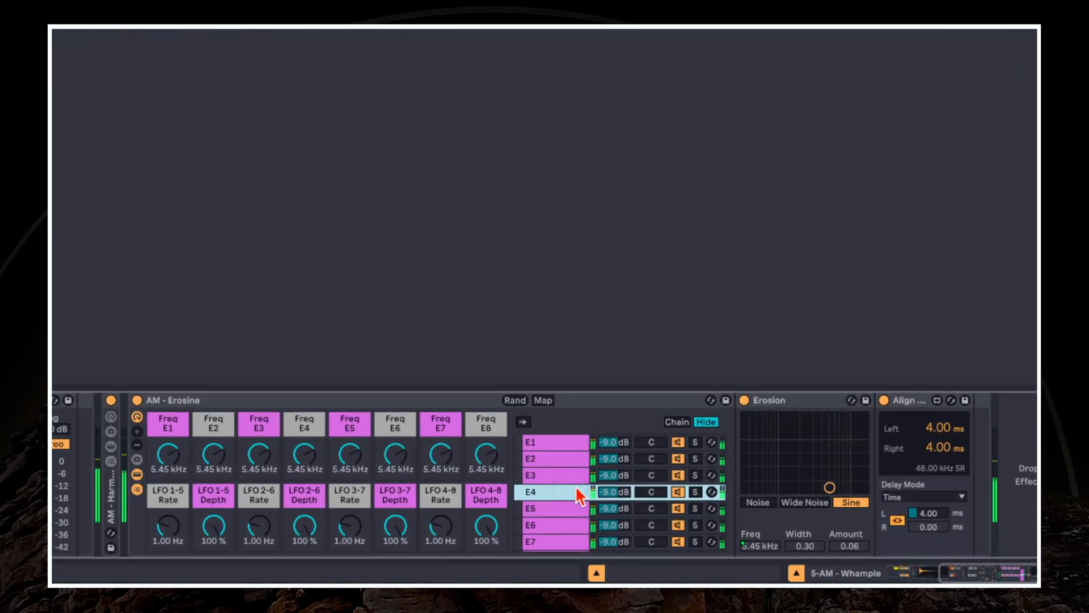
left_click(570, 460)
left_click(557, 443)
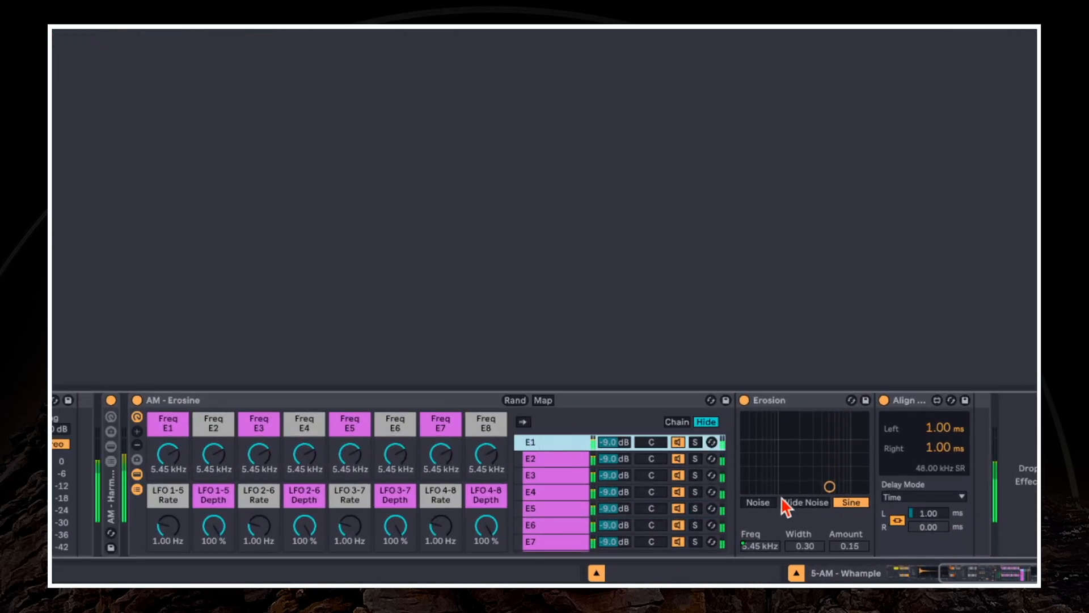
left_click(545, 459)
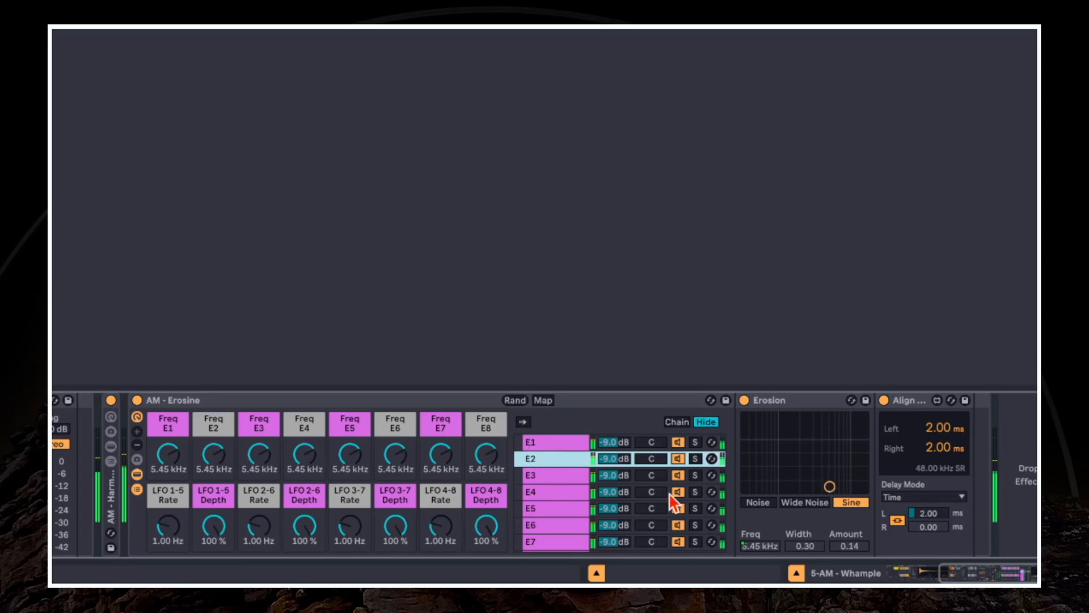
left_click(573, 475)
scroll(592, 489, "down", 3)
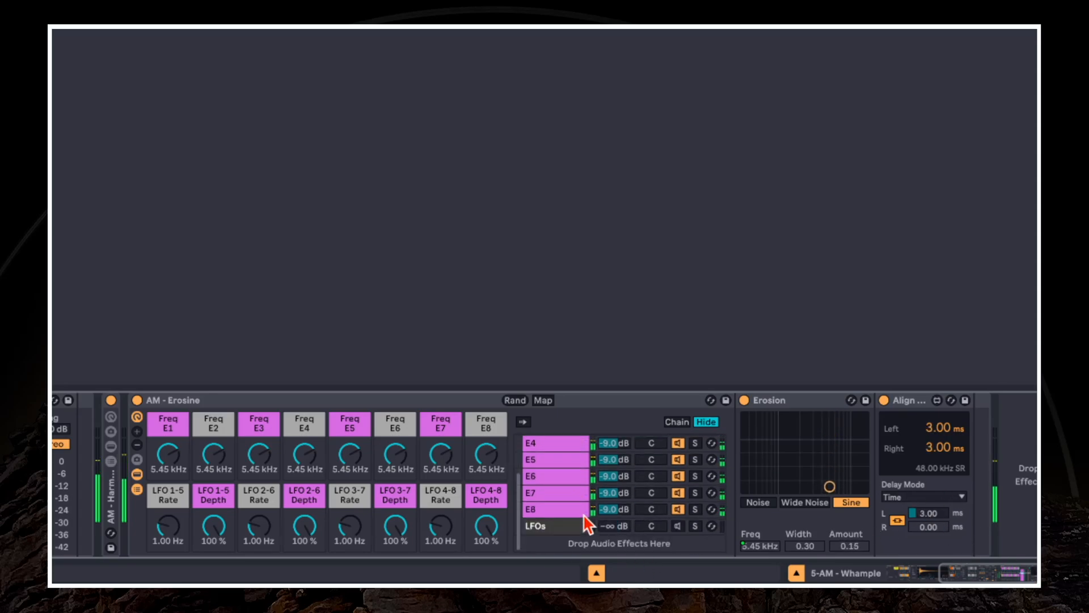
left_click(570, 509)
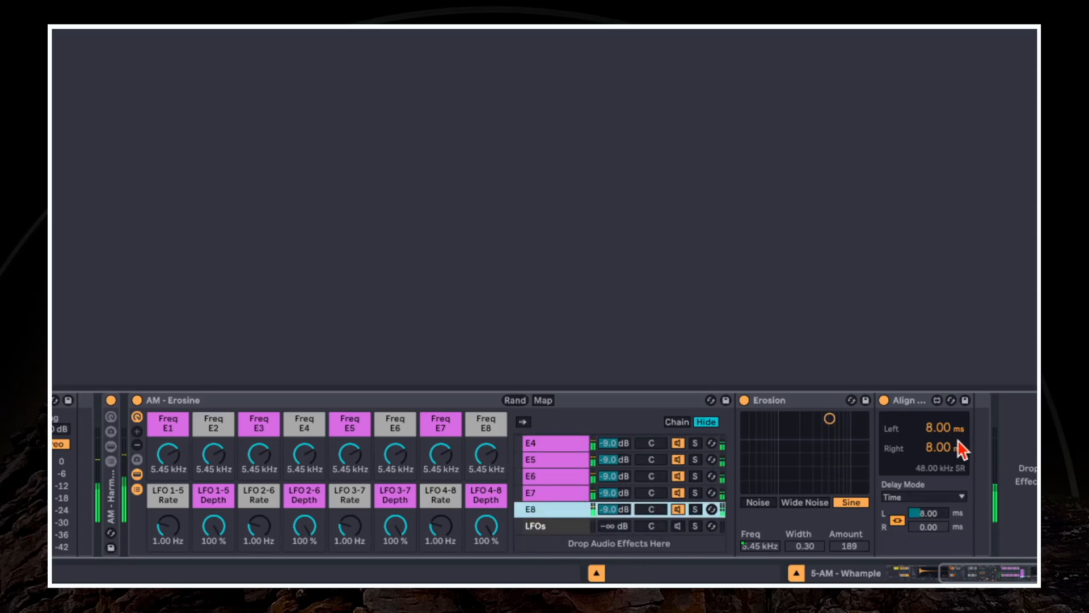
left_click(137, 474)
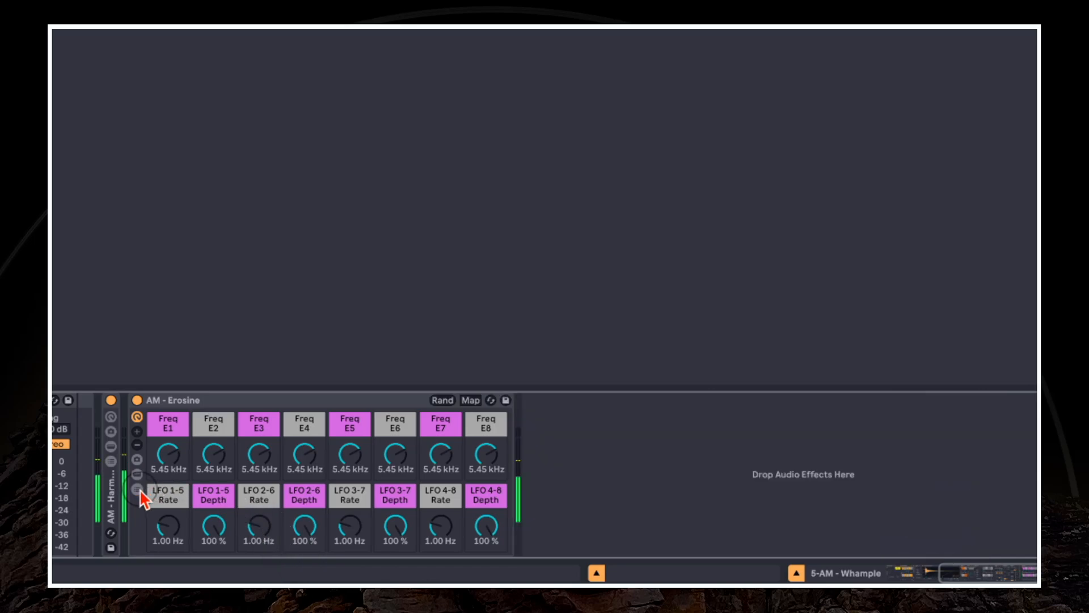
left_click(137, 489)
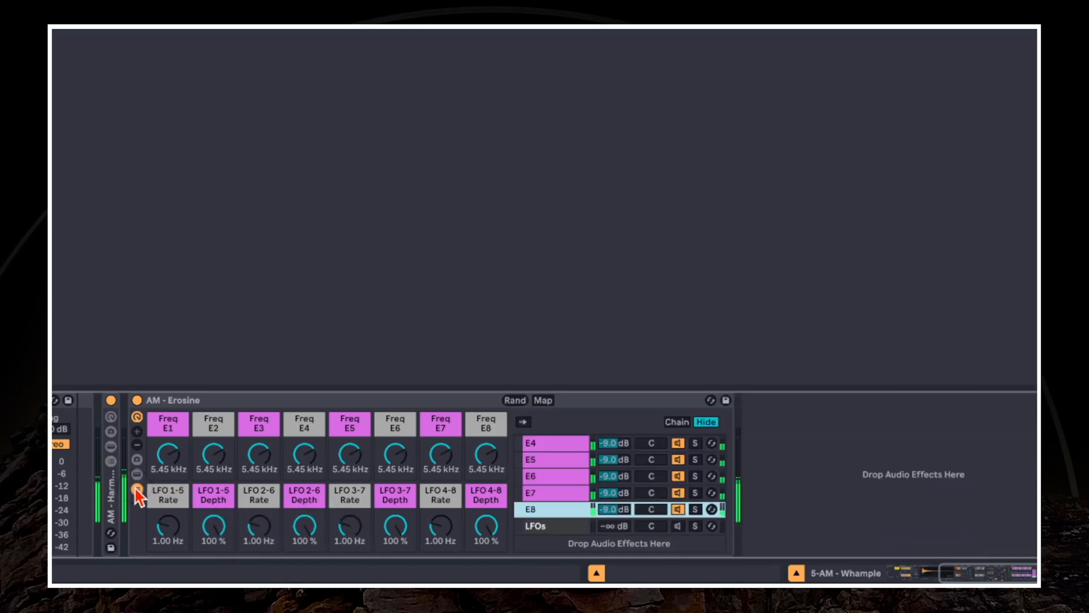
left_click(553, 451)
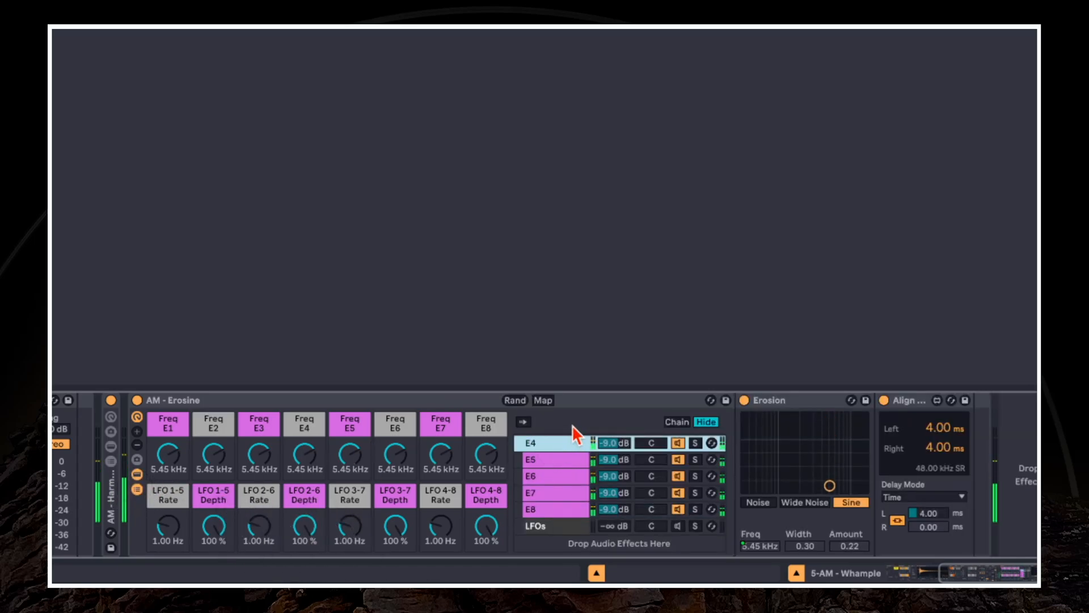
Randomize Erosine's macros twice and raise the Whample track volume between the two variations
left_click(515, 400)
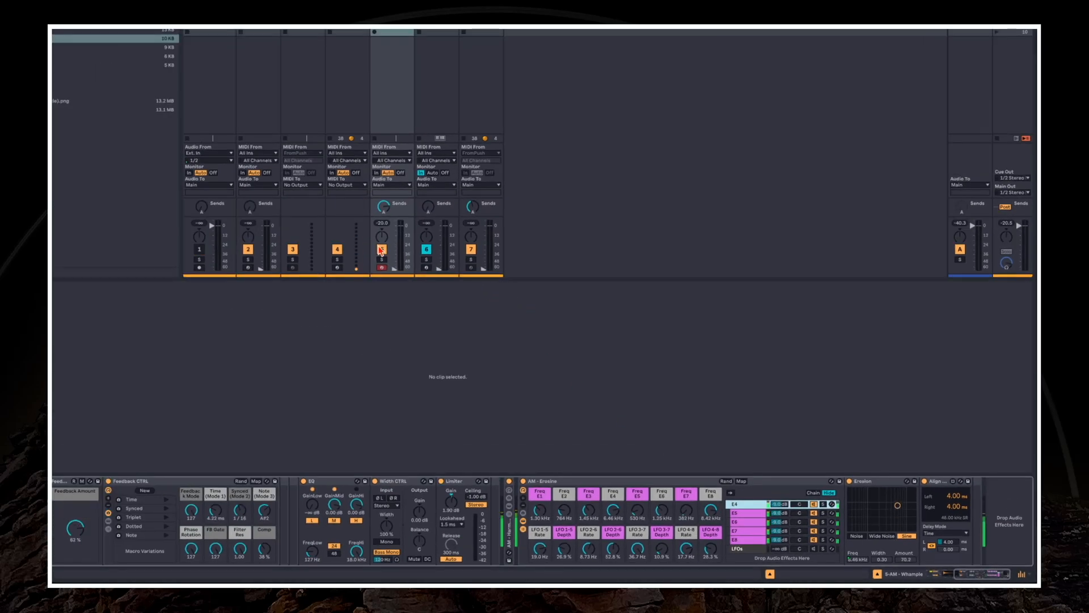
left_click(394, 269)
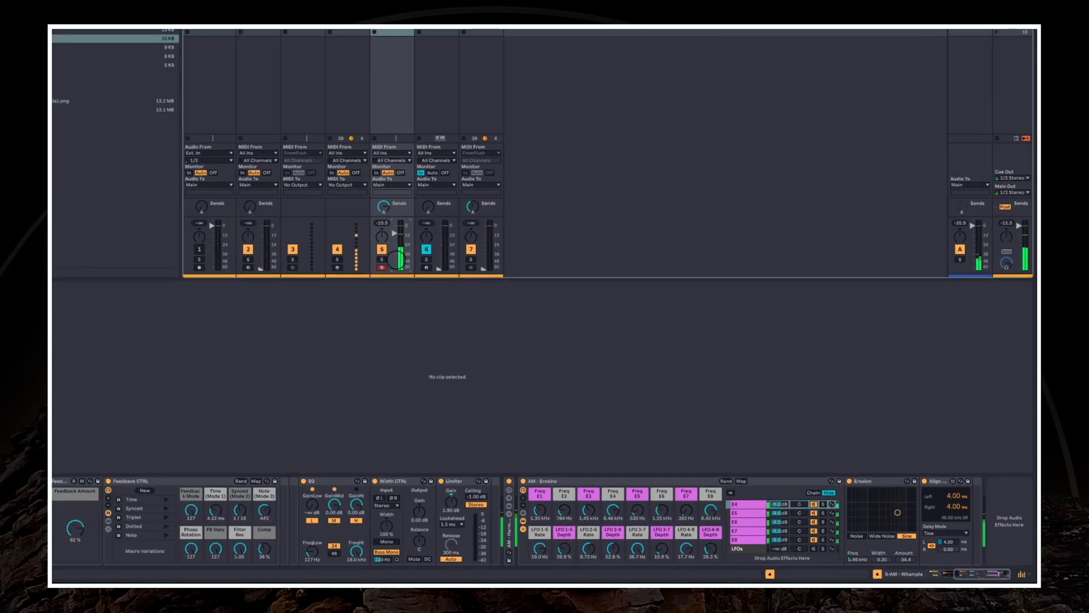
left_click(724, 481)
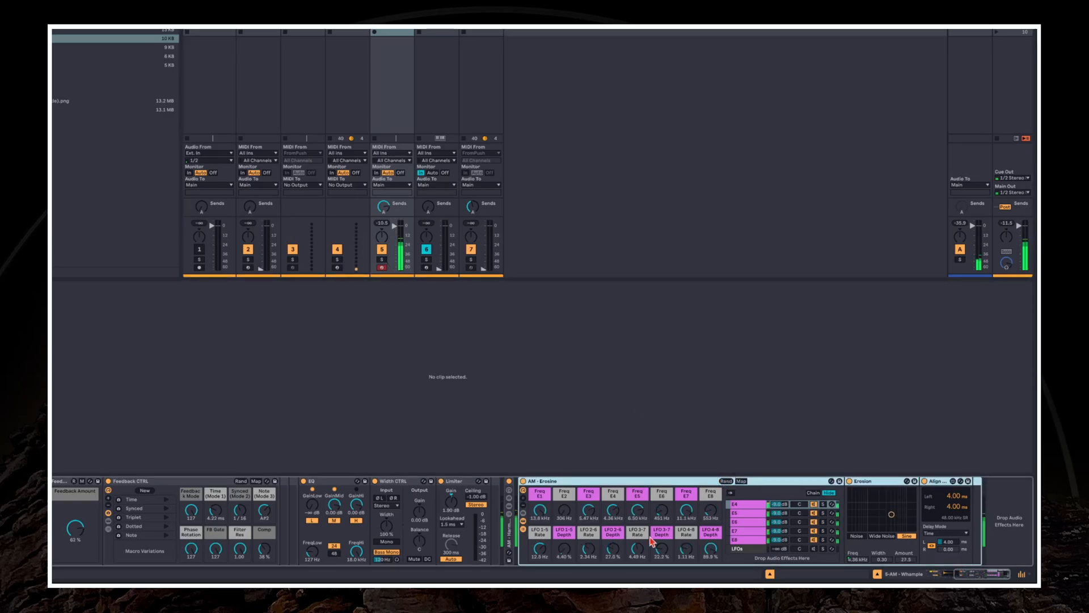
Hide Erosine's chain list and randomize its macros again for further variations
left_click(523, 528)
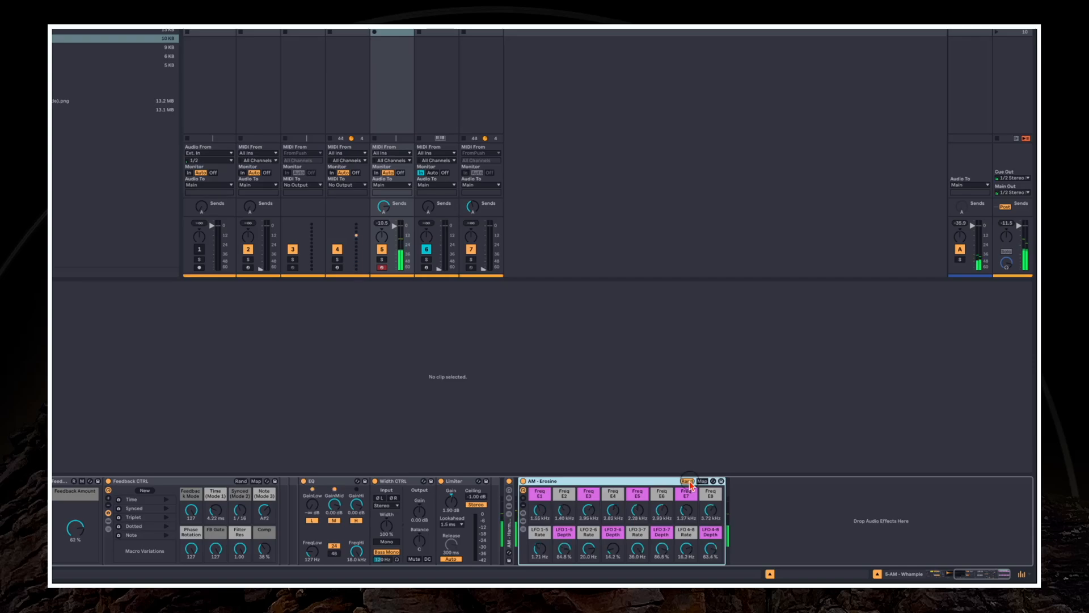
left_click(688, 481)
left_click(690, 483)
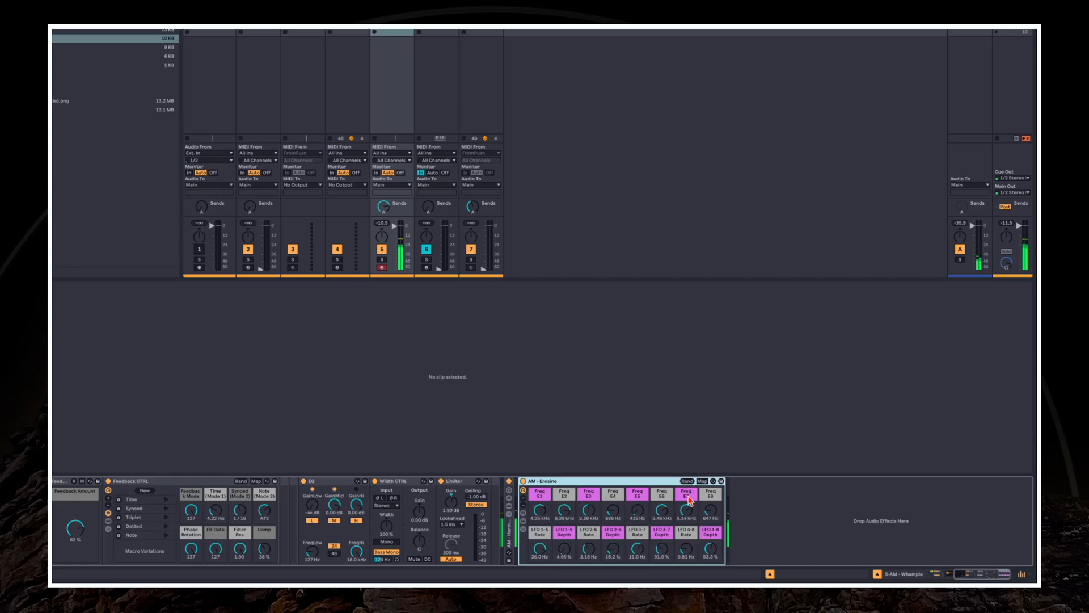
Raise Erosine's Freq E8 to about 7.54 kHz and its LFO 4-8 Depth to 100 %
left_click_drag(710, 511, 710, 504)
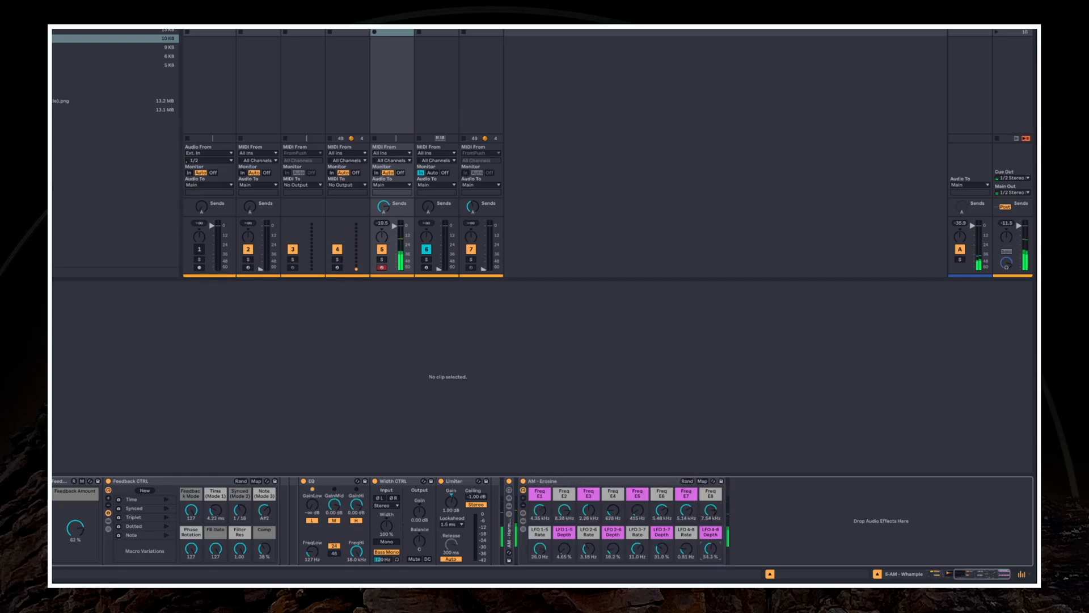
left_click_drag(711, 549, 711, 505)
Stop playback, move the Erosine rack from the Whample track to the AM - Droner track, and raise the Droner track volume
left_click(569, 482)
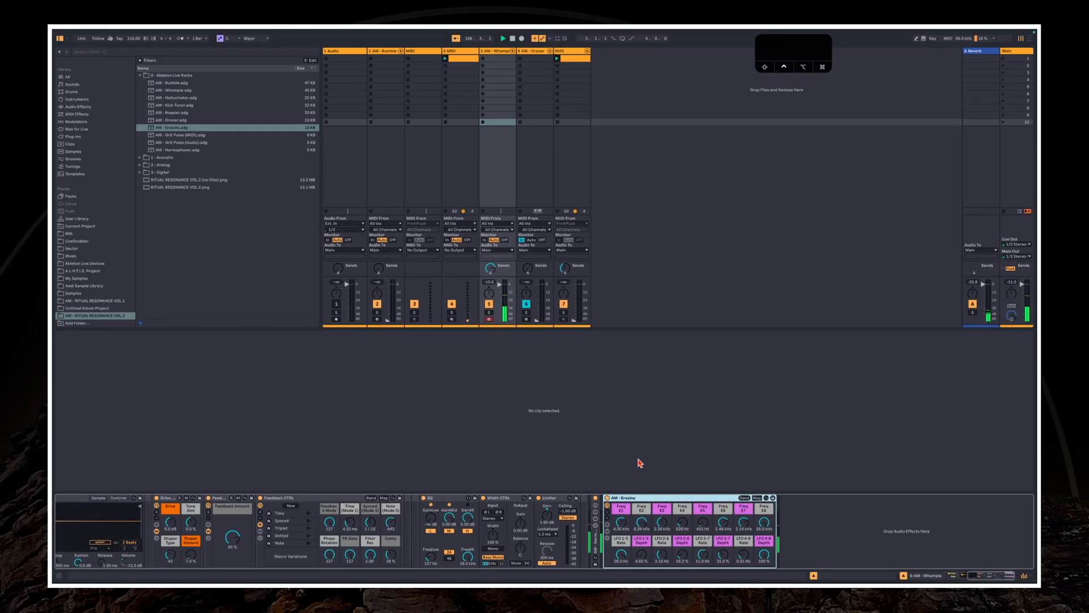
key("space")
left_click(636, 495)
left_click_drag(636, 496, 539, 172)
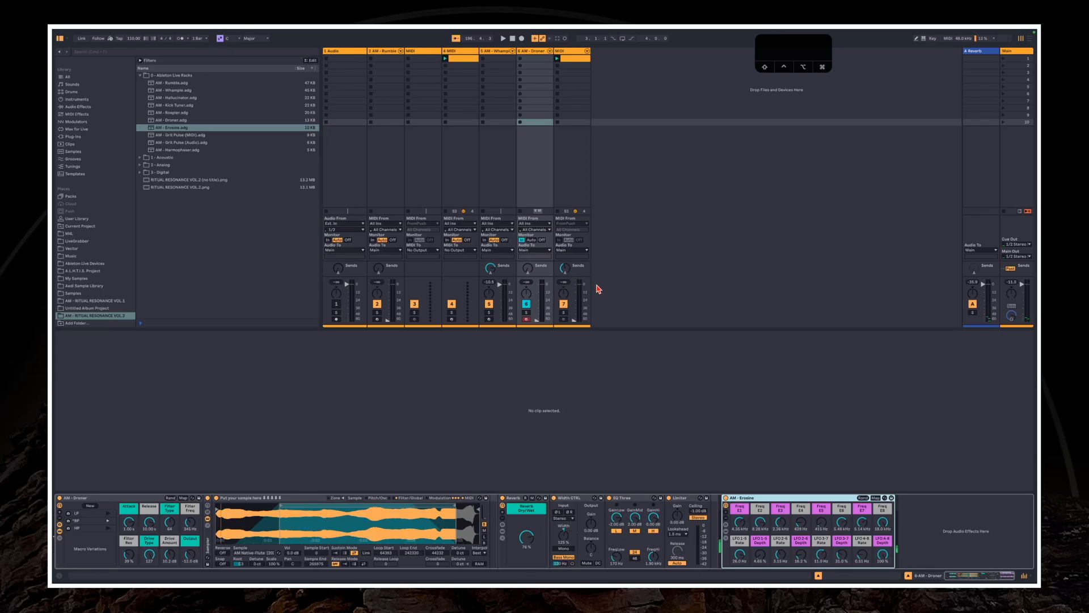
left_click_drag(540, 318, 540, 315)
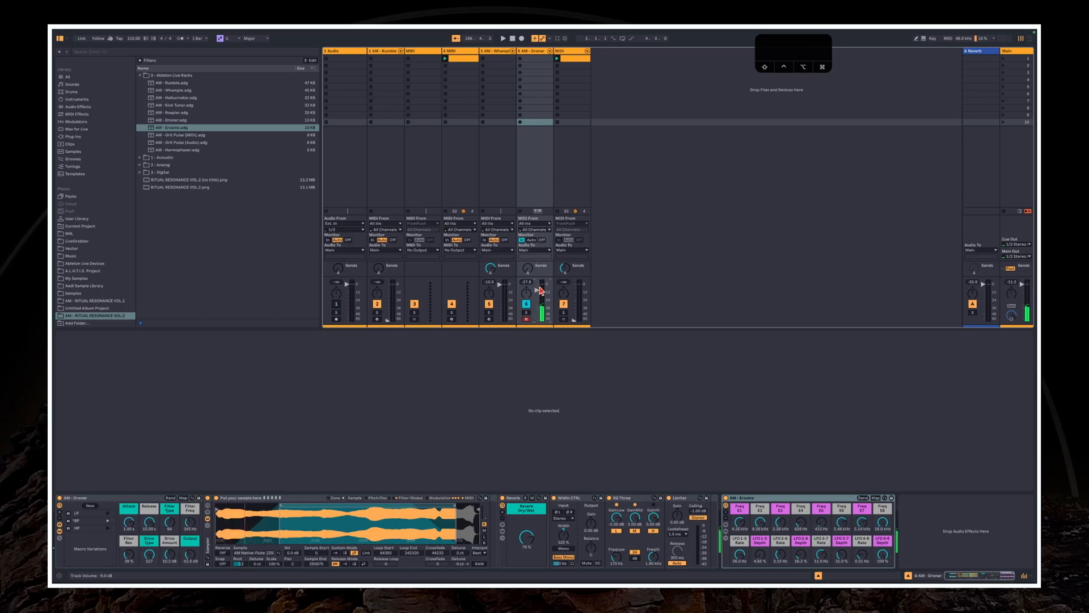
Move Erosine ahead of the Reverb on the Droner track, randomizing its macros before and after the move
left_click(863, 498)
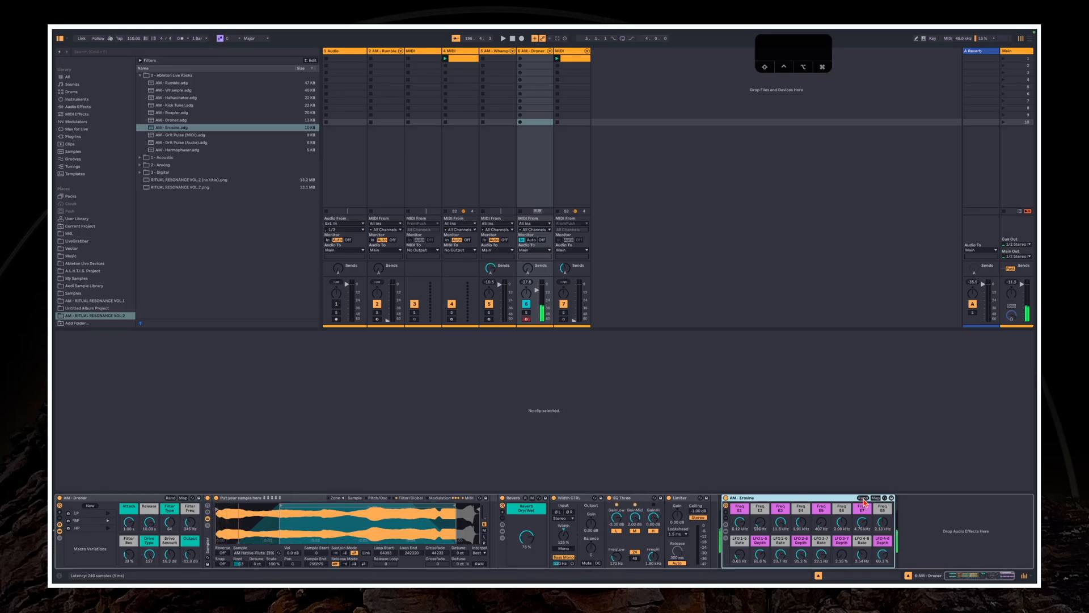
mouse_move(794, 498)
left_mouse_down()
mouse_move(514, 514)
mouse_move(496, 529)
left_mouse_up()
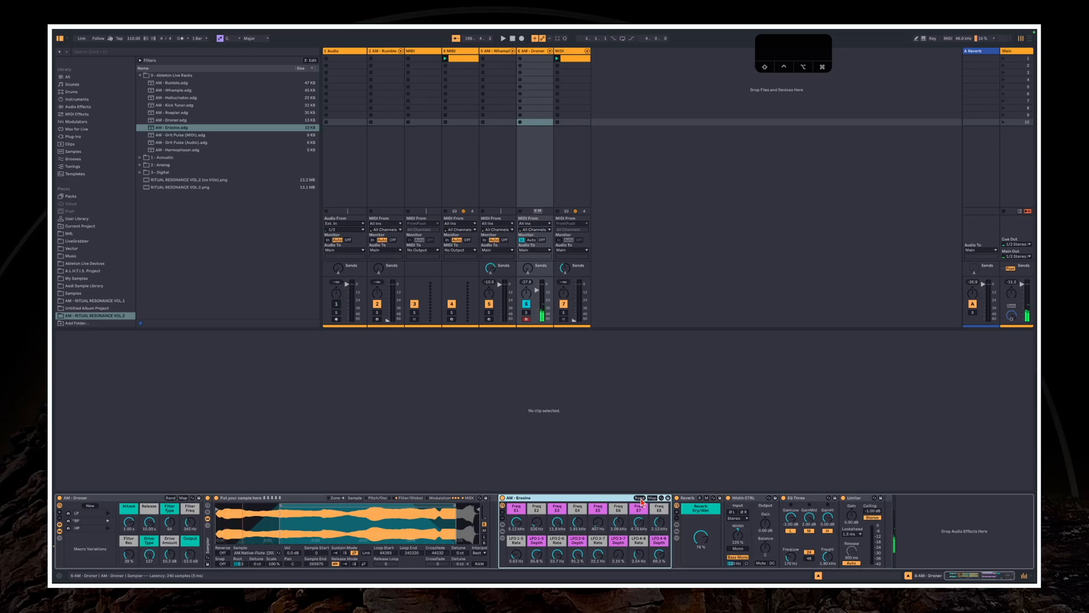
left_click(640, 499)
Raise the Droner track volume and the Limiter gain, and randomize Erosine's macros twice more
double_click(546, 288)
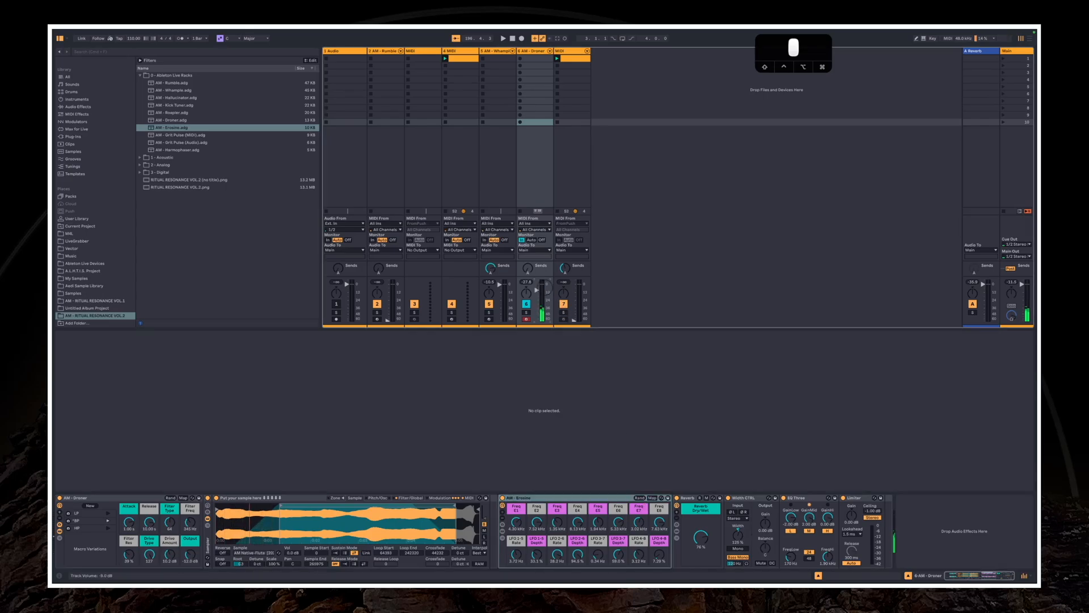
mouse_move(851, 517)
left_mouse_down()
mouse_move(851, 503)
mouse_move(850, 516)
left_mouse_up()
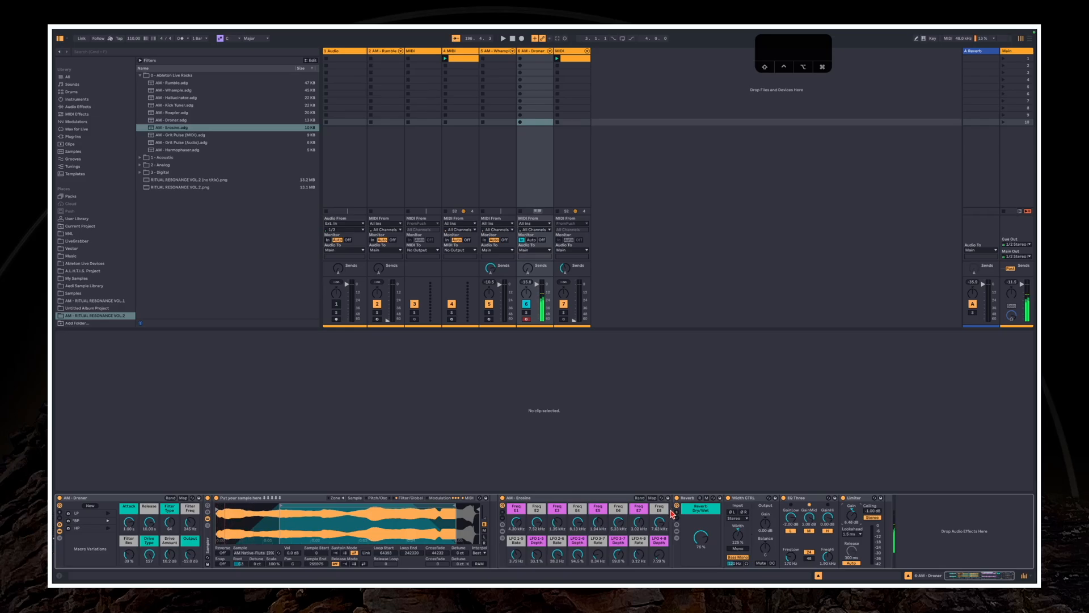
left_click(639, 498)
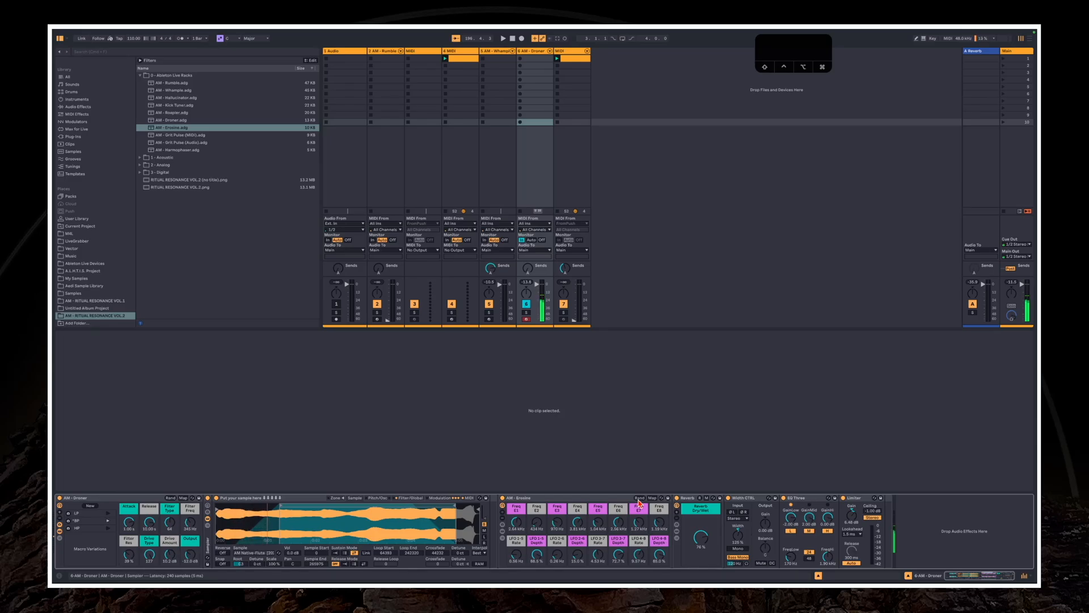
left_click(639, 498)
Lower the Droner track volume to its minimum and enlarge the Session view area above the clip view
left_click(537, 287)
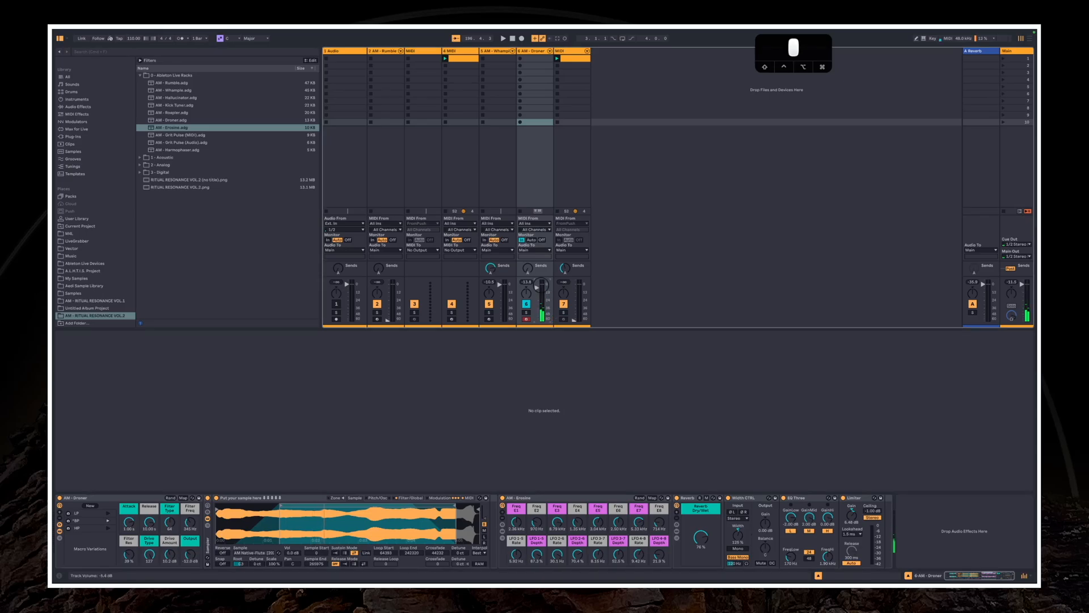
left_click_drag(542, 286, 542, 319)
left_click(574, 383)
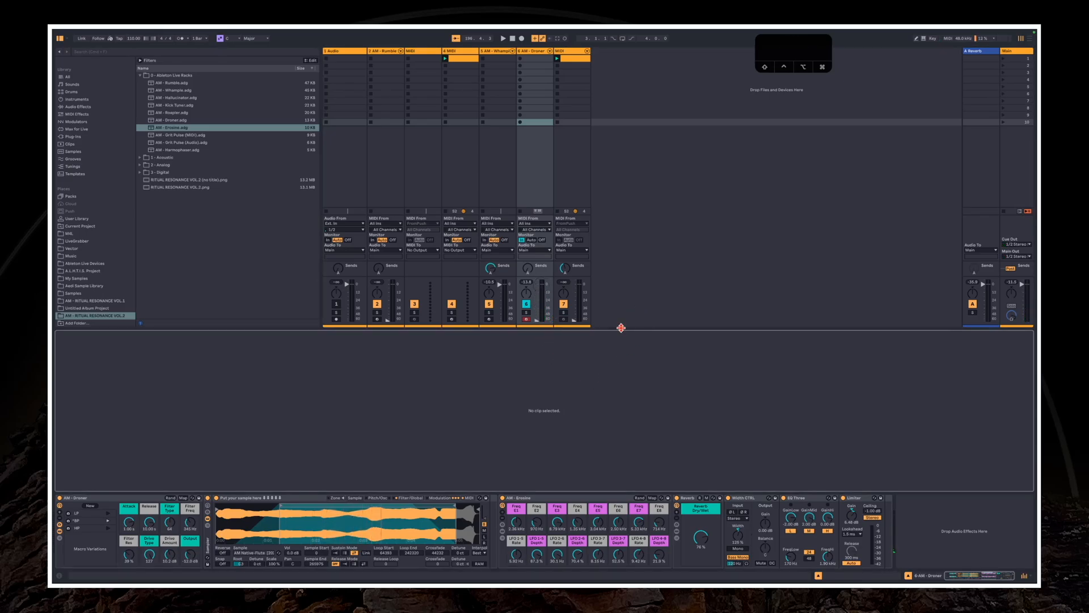
left_click_drag(620, 328, 623, 352)
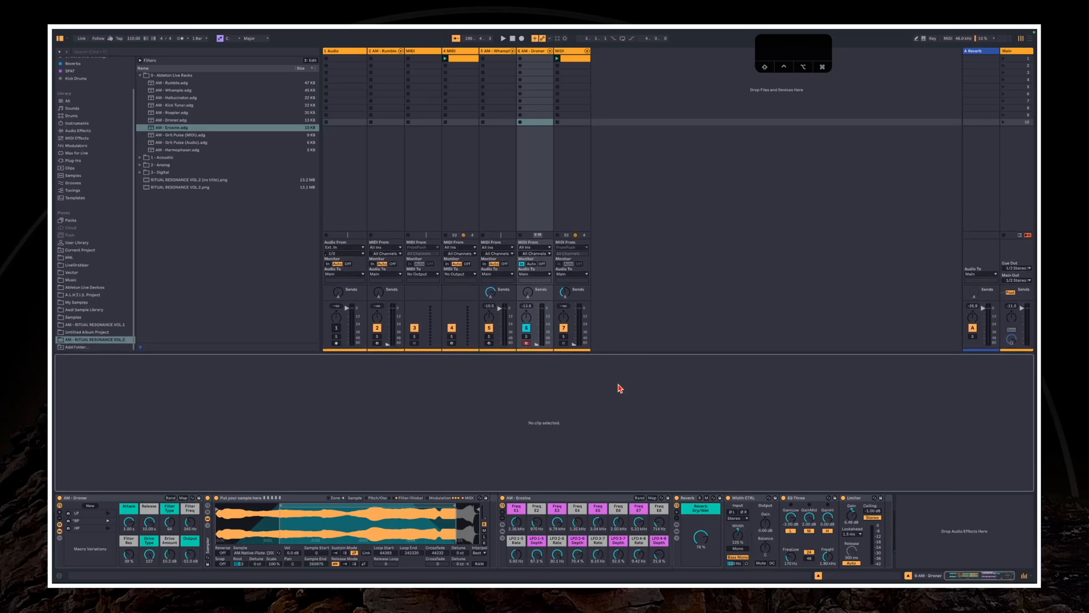
Show Erosine's chain list for a review of its chains, hide it again, and select the rack
left_click(503, 532)
left_click(502, 539)
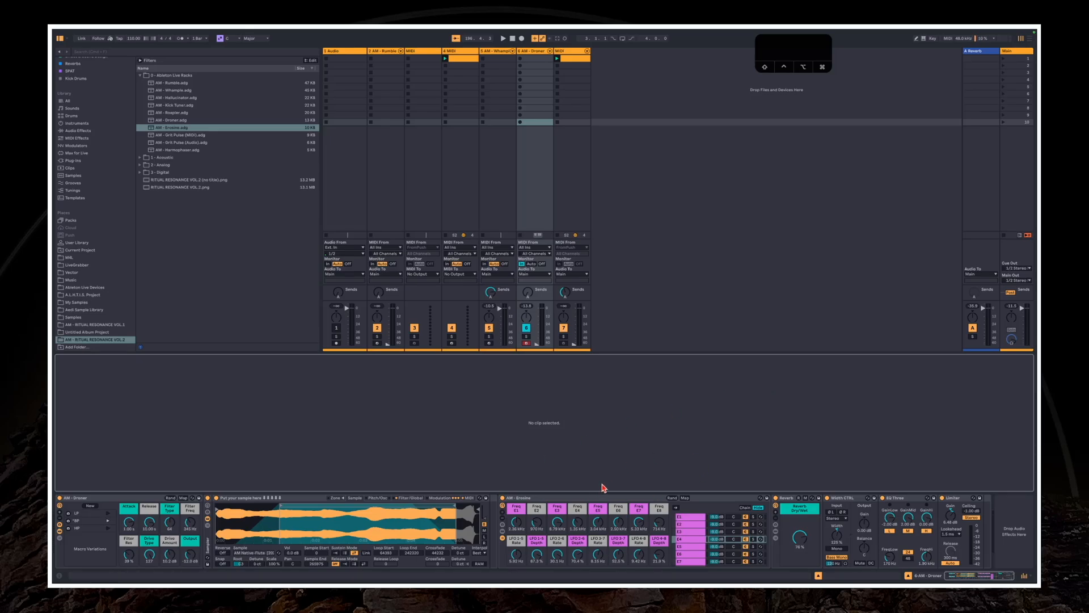
left_click(503, 538)
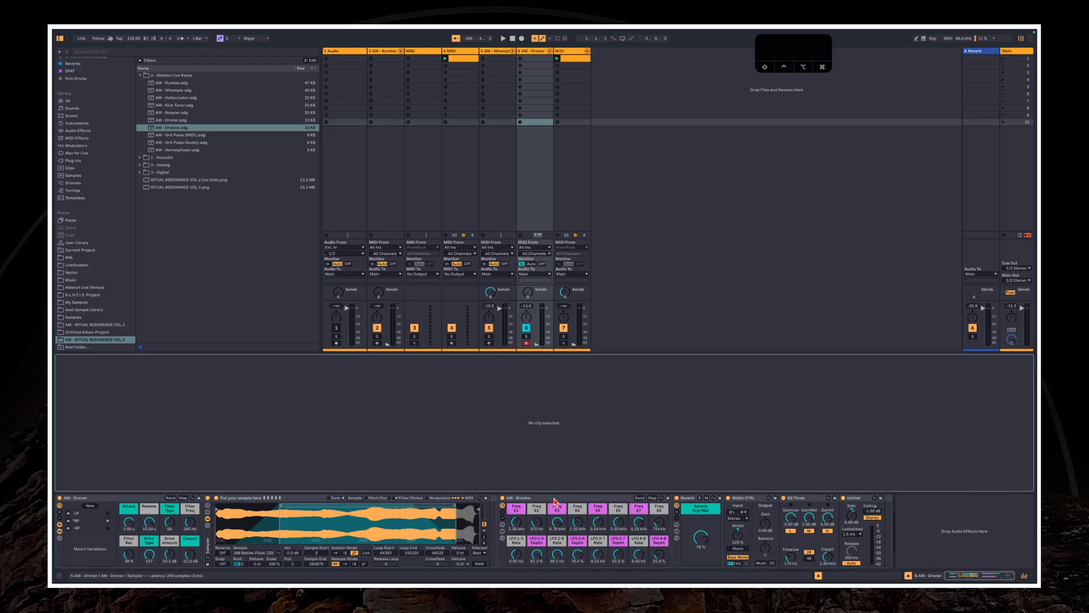
left_click(565, 497)
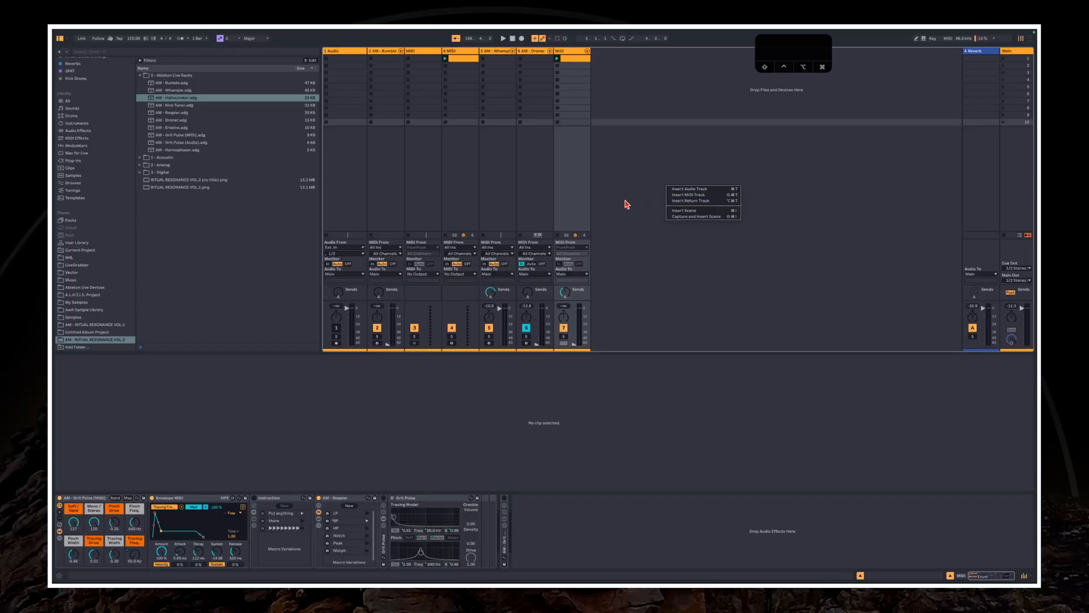
Insert a second return track and load AM - Hallucinator.adg from the Ableton Live Racks folder onto it
left_click(691, 200)
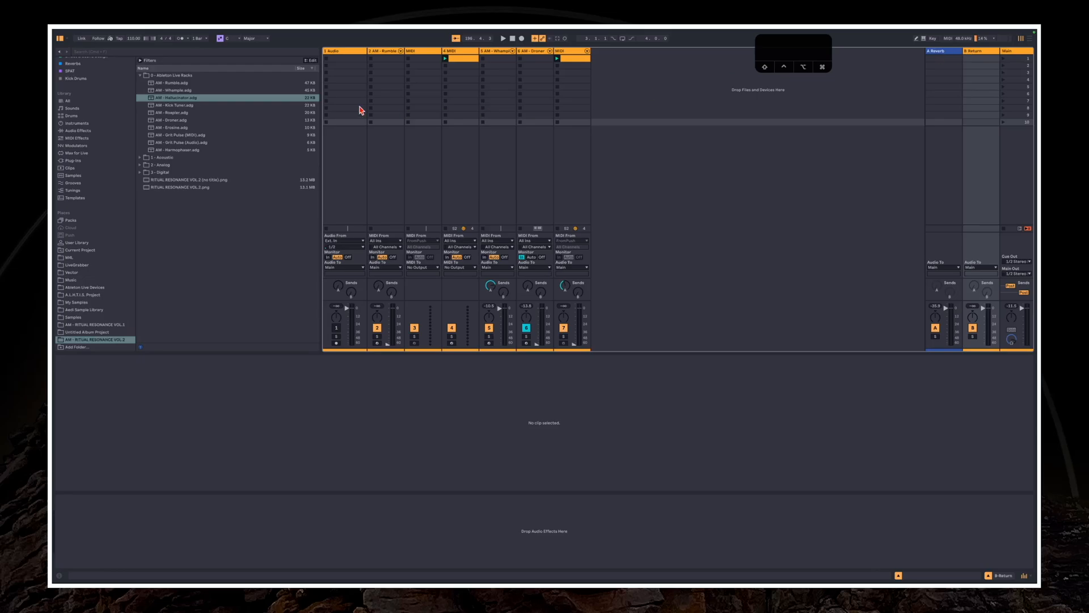
left_click(180, 99)
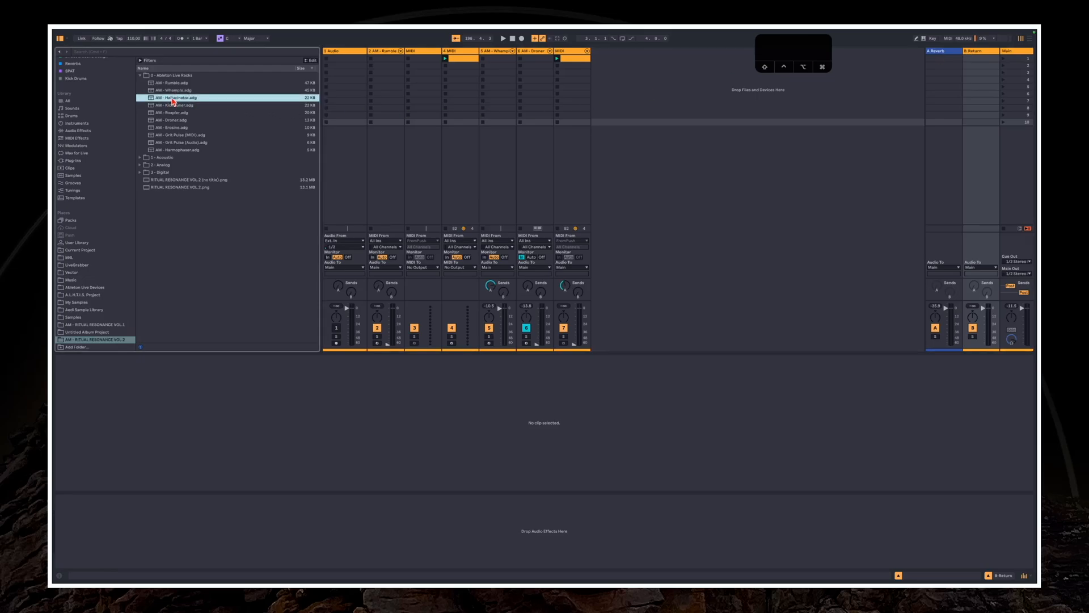
double_click(171, 98)
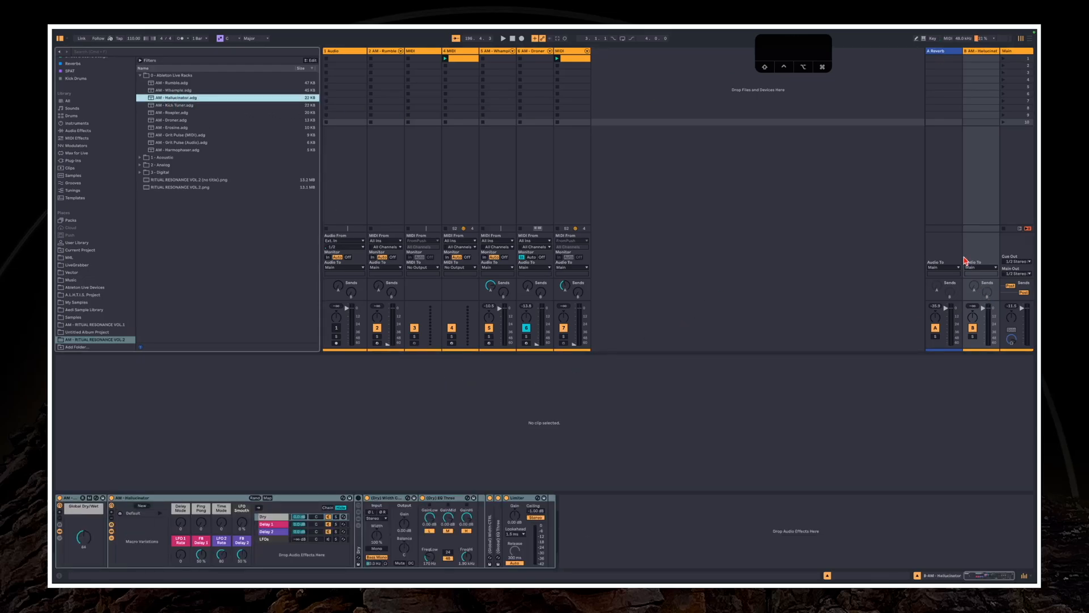
Enable send A on the Hallucinator return track and raise it to feed the Reverb return
right_click(972, 290)
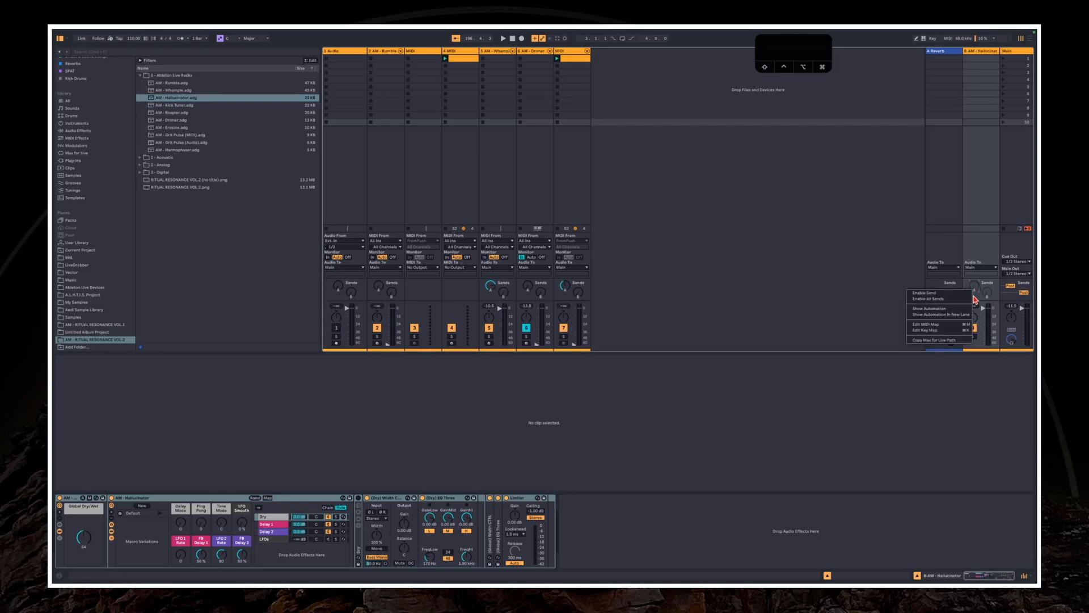
left_click(956, 294)
left_click(974, 289)
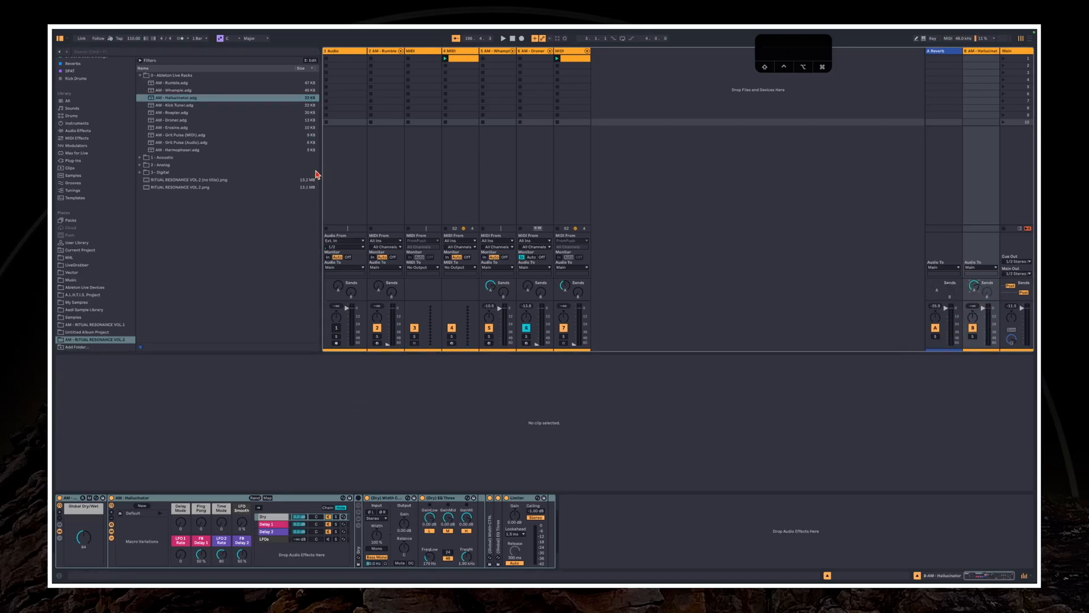
Turn track 5's send A down and send B up, and switch return B's sends to Pre
left_click(463, 193)
left_click(492, 191)
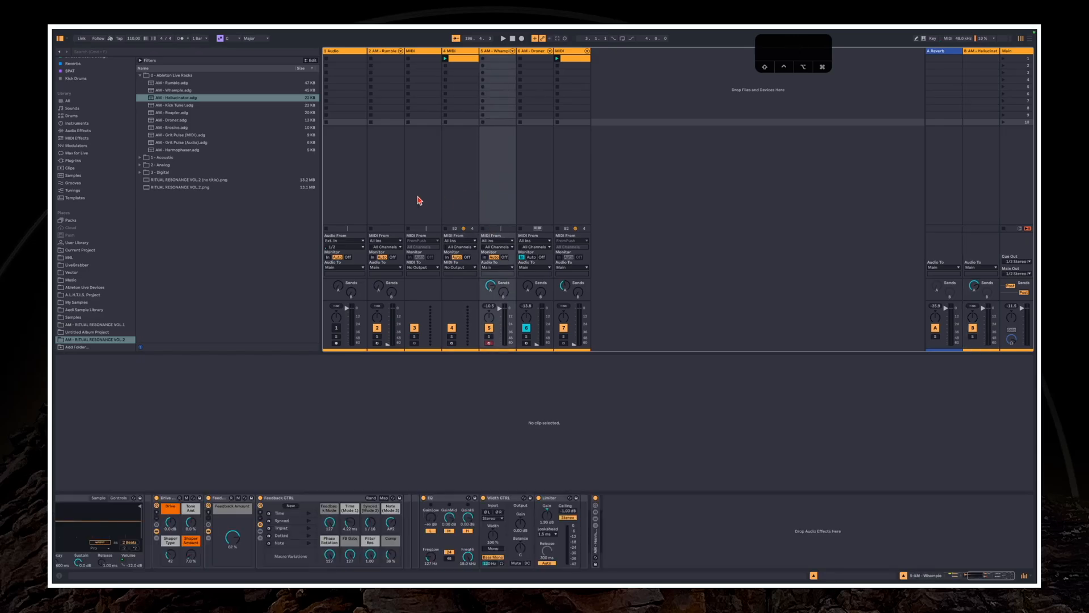
left_click(497, 297)
left_click(1024, 292)
Lower track 5's volume to its minimum and start playback
left_click_drag(502, 310, 502, 345)
left_click(502, 341)
key("space")
Randomize the Hallucinator macros twice on return B and raise Global Dry/Wet to 127
left_click(976, 228)
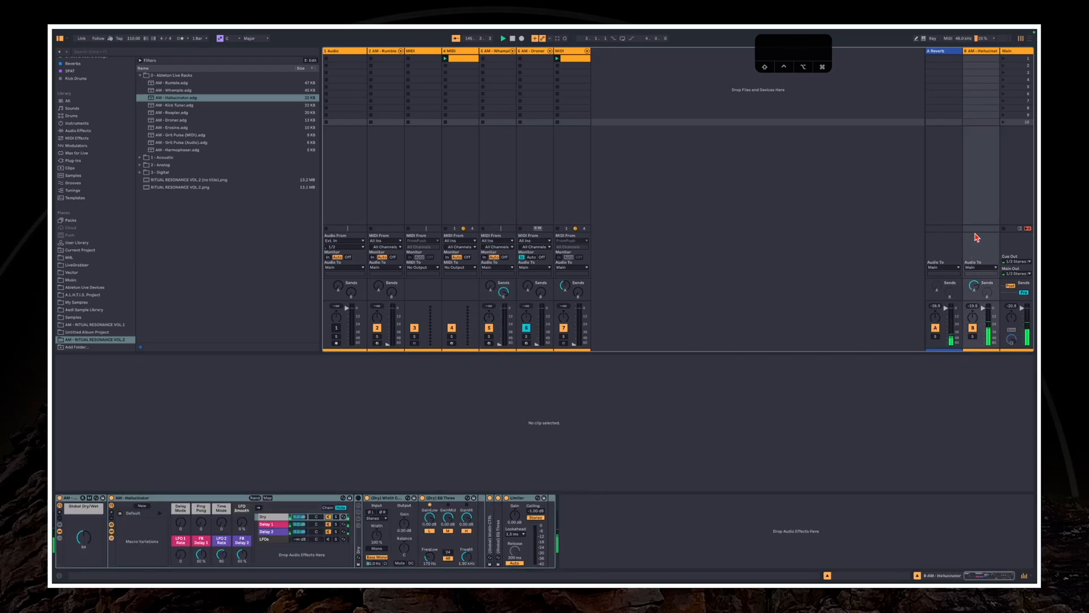
left_click(255, 499)
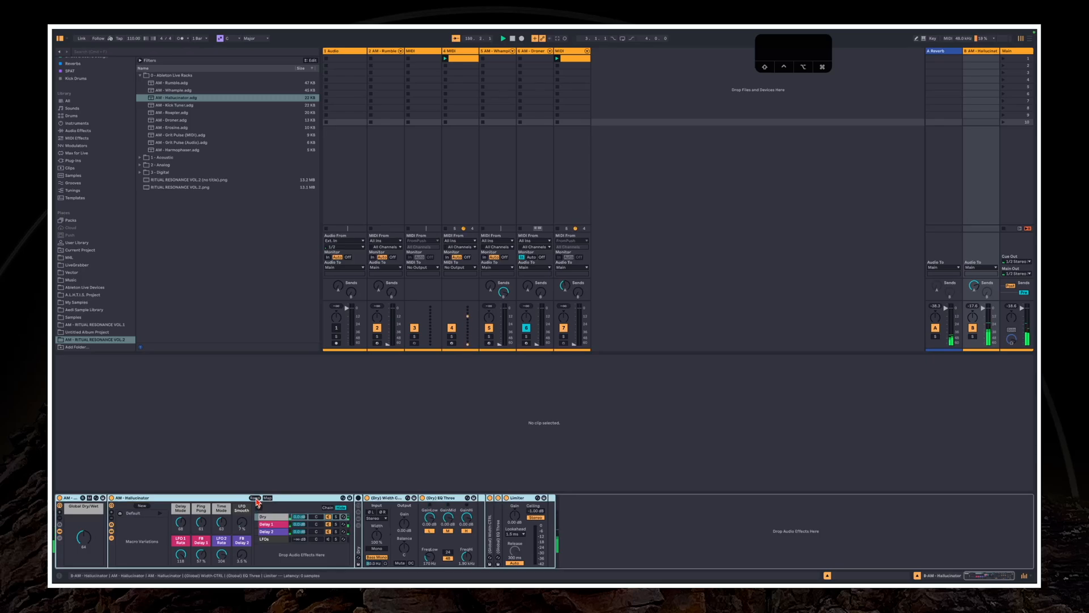
left_click(257, 499)
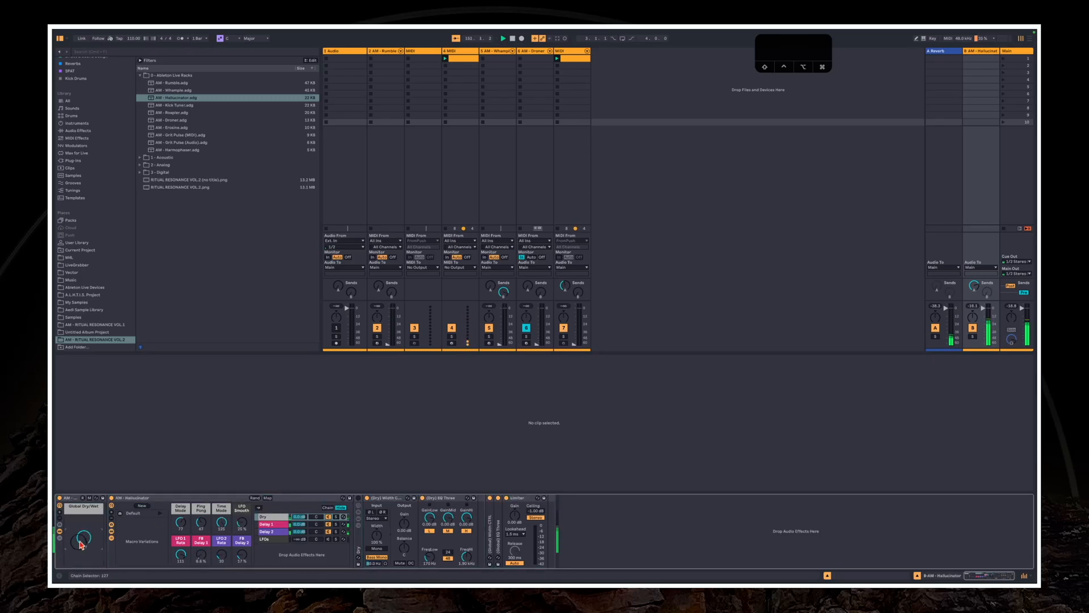
Randomize the Hallucinator macros several more times, and lower return B's volume to its minimum
left_click(254, 499)
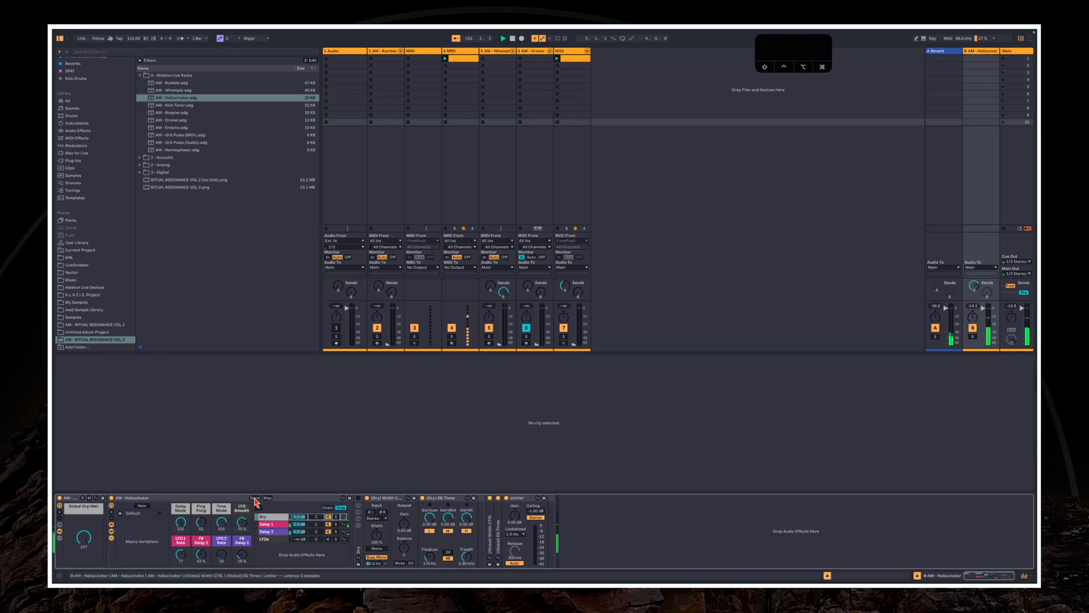
left_click(255, 499)
left_click(255, 499)
left_click(255, 498)
left_click(255, 499)
left_click(255, 499)
left_click(255, 498)
left_click(255, 499)
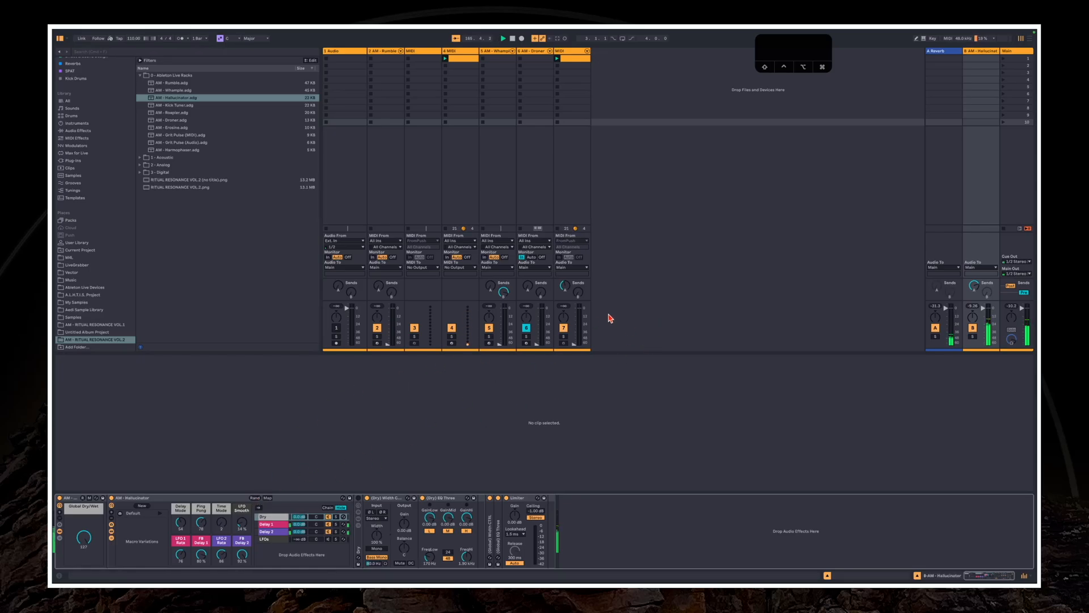
left_click(947, 286)
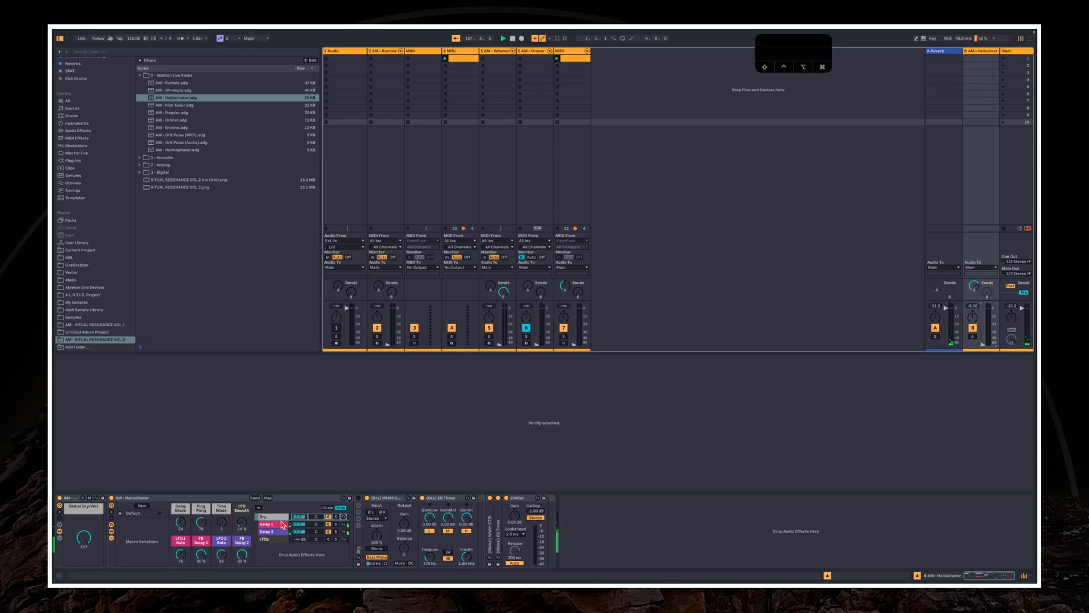
Select Hallucinator's Delay 1 chain and toggle its inner chain list and devices to examine the Delay
left_click(262, 526)
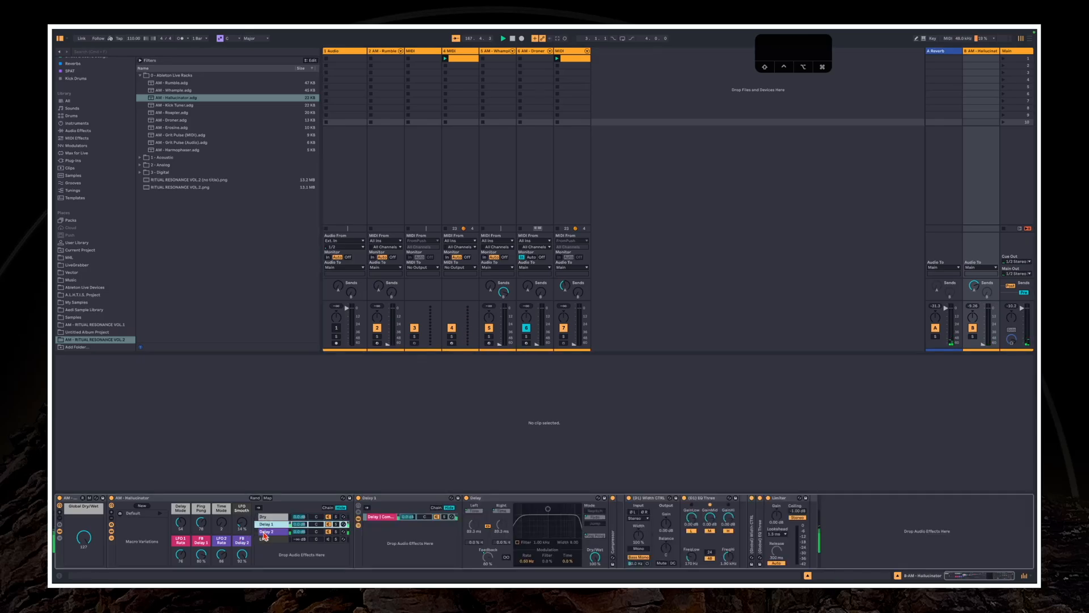
left_click(359, 525)
left_click(358, 520)
left_click(359, 526)
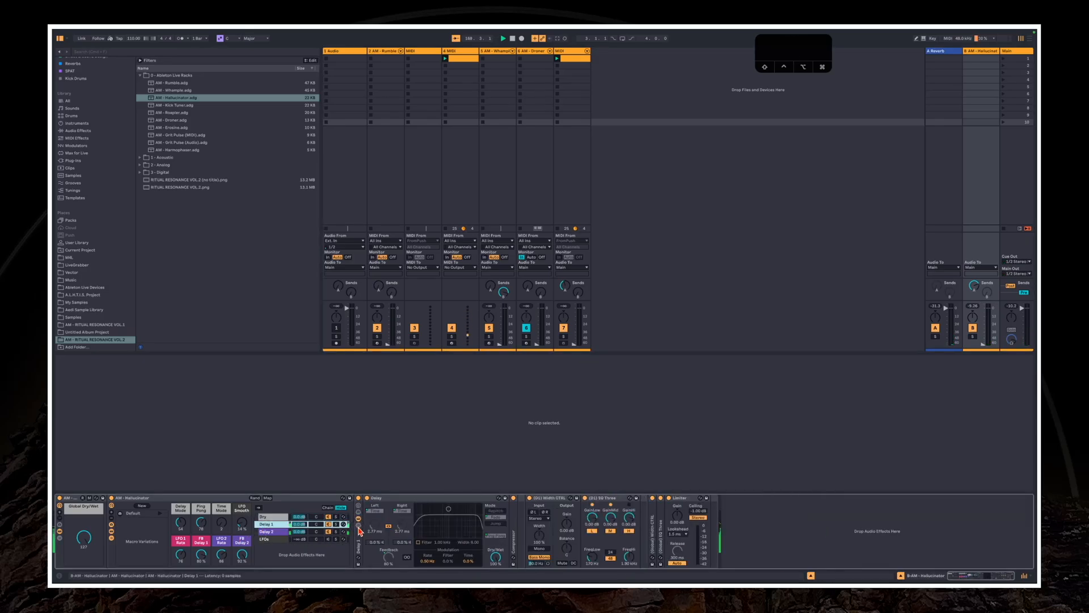
Examine the LFOs chain by unfolding its Delay 1 LFO, and hide the chain's devices
left_click(269, 539)
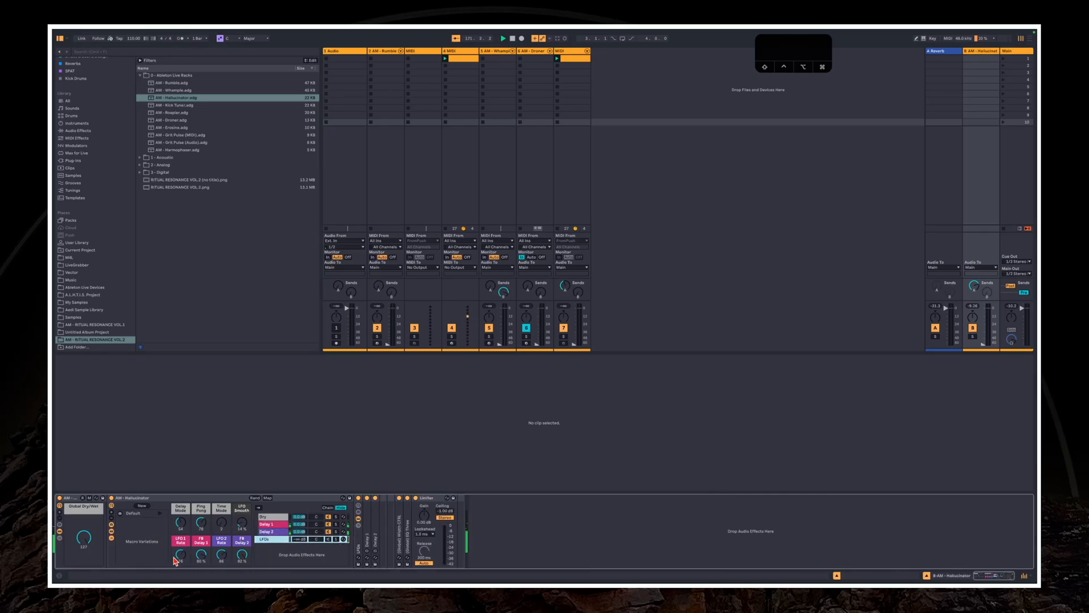
double_click(367, 536)
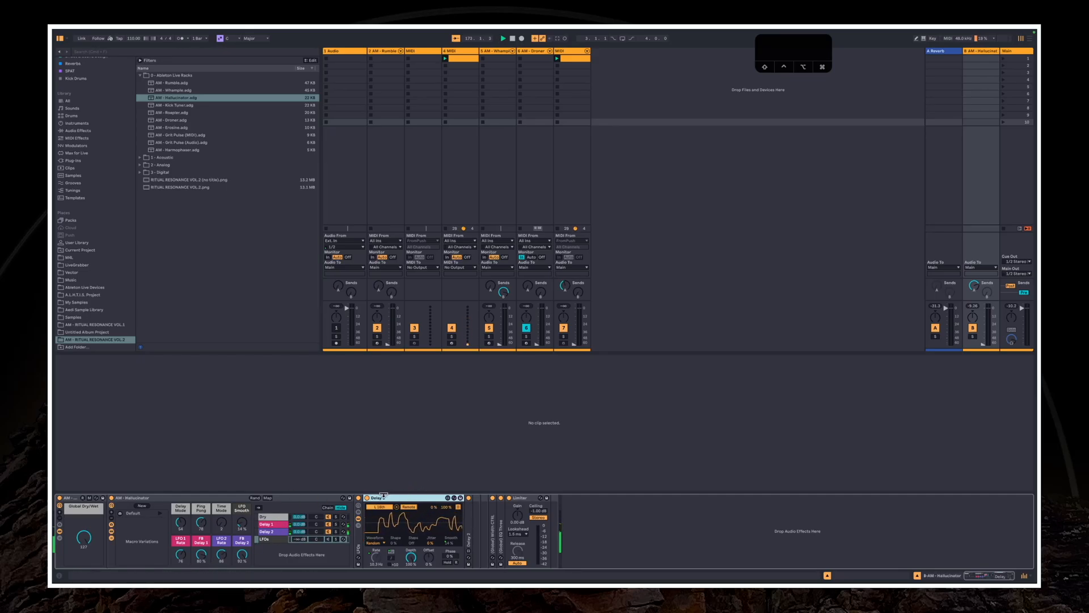
left_click(383, 544)
left_click(361, 544)
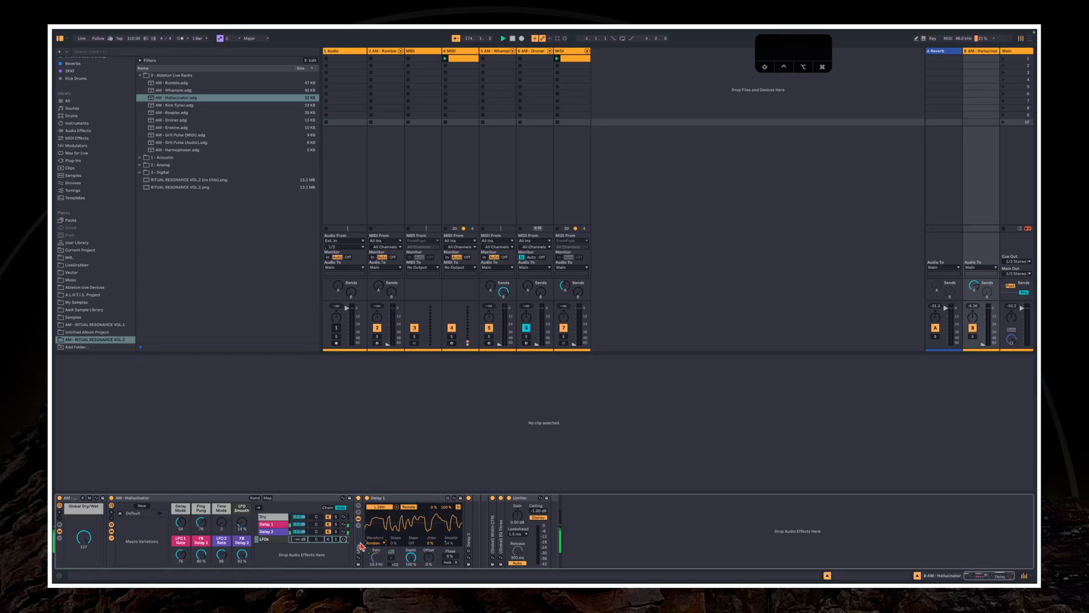
left_click(359, 520)
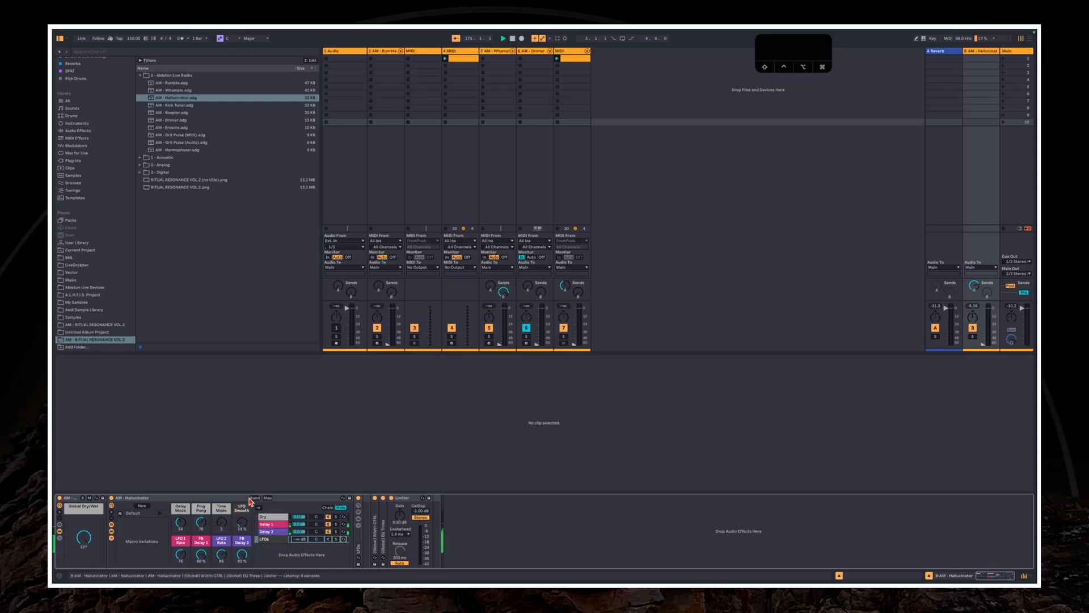
Randomize Hallucinator's macros twice with the Delay 1 chain's devices shown, and reset Delay Mode to 0
left_click(272, 525)
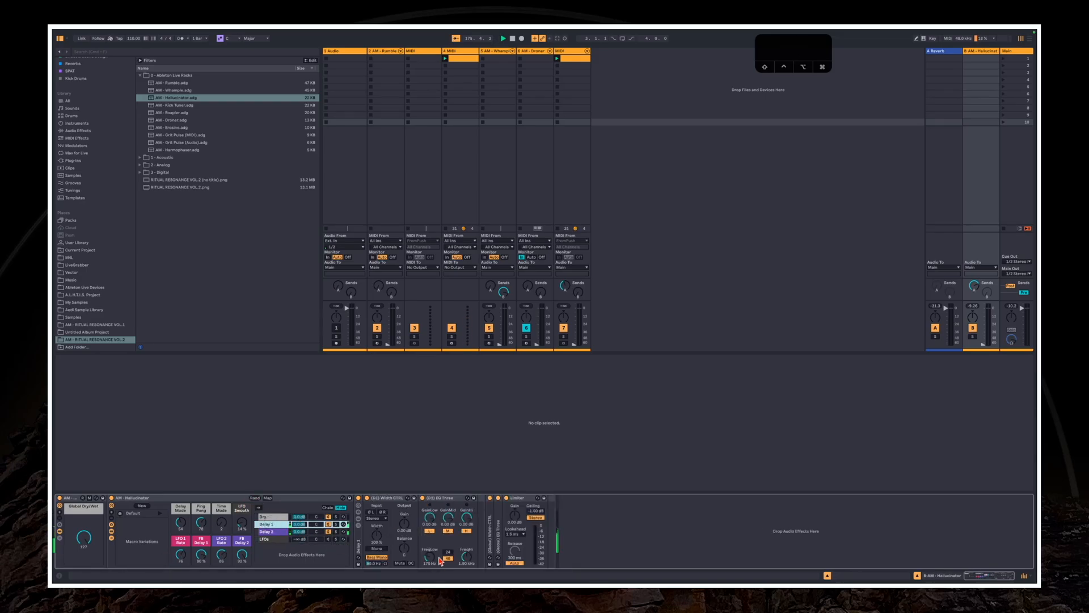
left_click(358, 519)
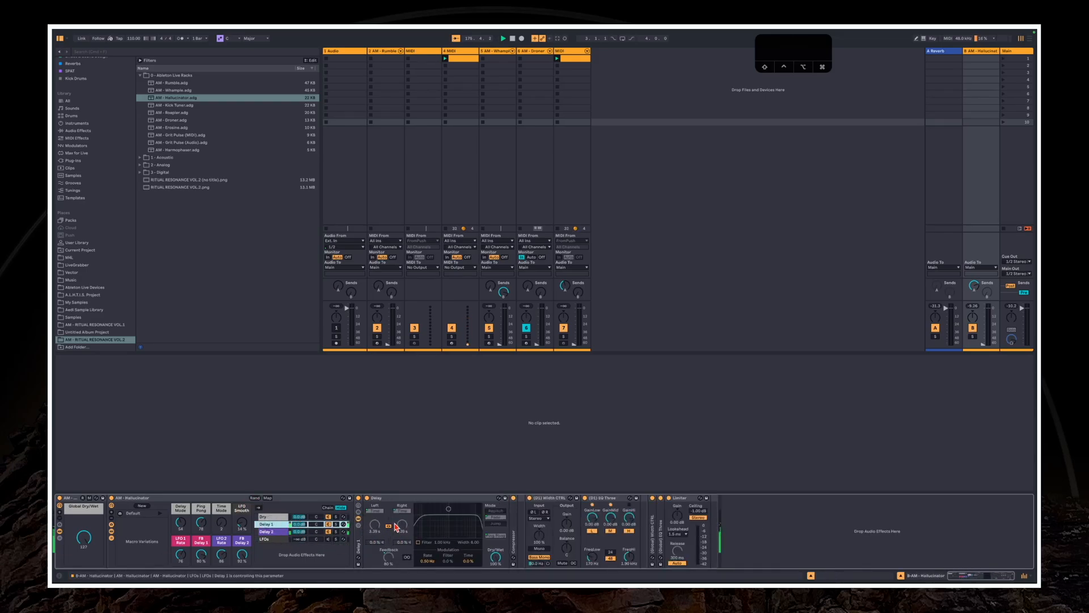
left_click(254, 498)
left_click(252, 499)
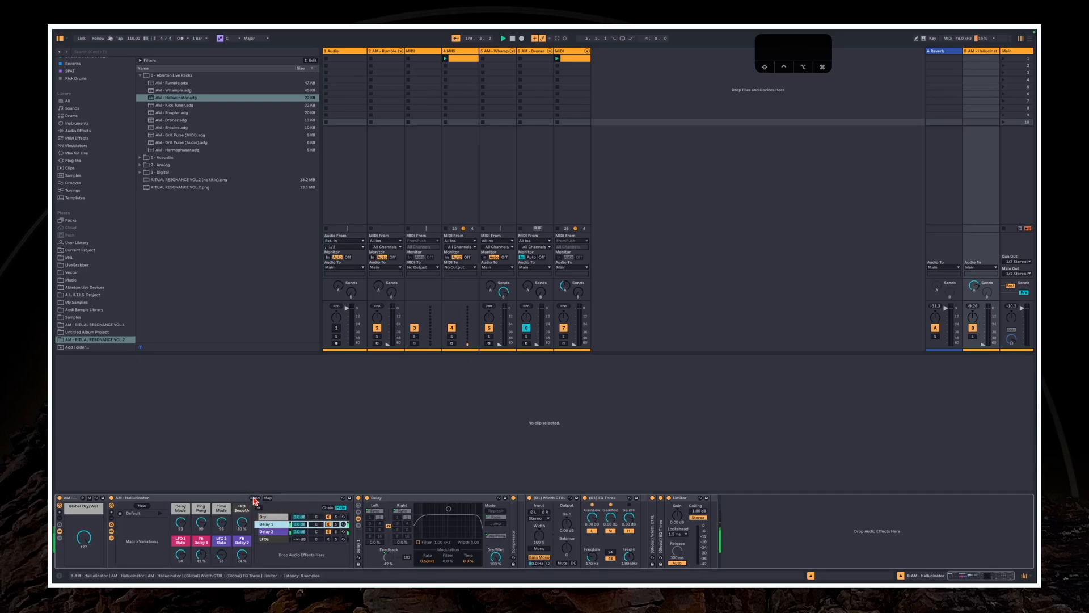
double_click(186, 526)
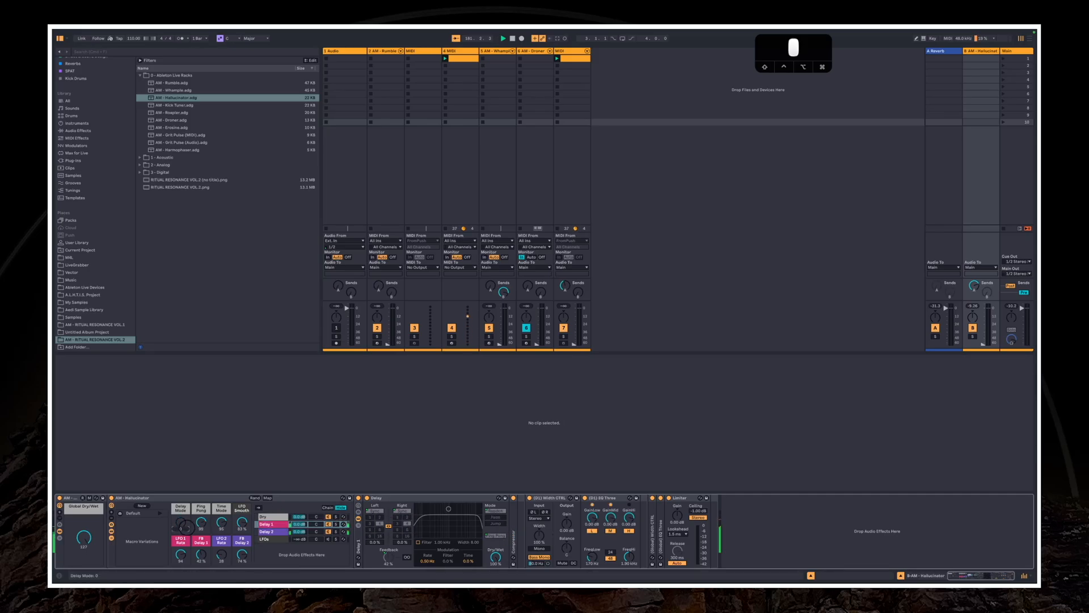
mouse_move(186, 527)
left_mouse_down()
mouse_move(186, 512)
mouse_move(189, 548)
mouse_move(183, 500)
mouse_move(184, 528)
mouse_move(200, 531)
left_mouse_up()
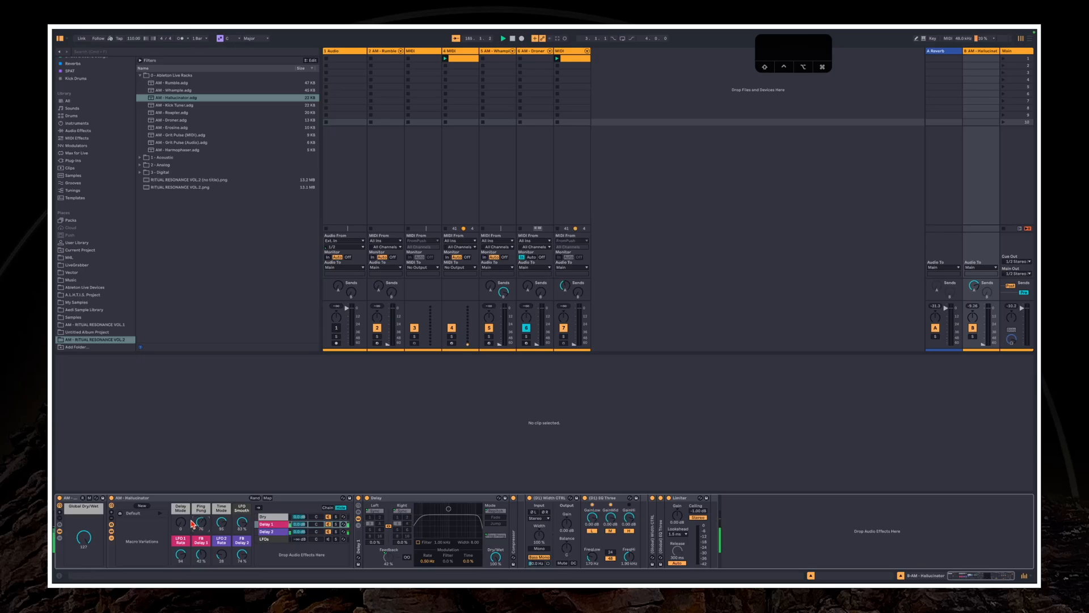
Sweep the Global Dry/Wet macro down and back up to 127, with the Dry chain selected
left_click(80, 543)
left_click_drag(80, 542, 80, 543)
left_click(292, 517)
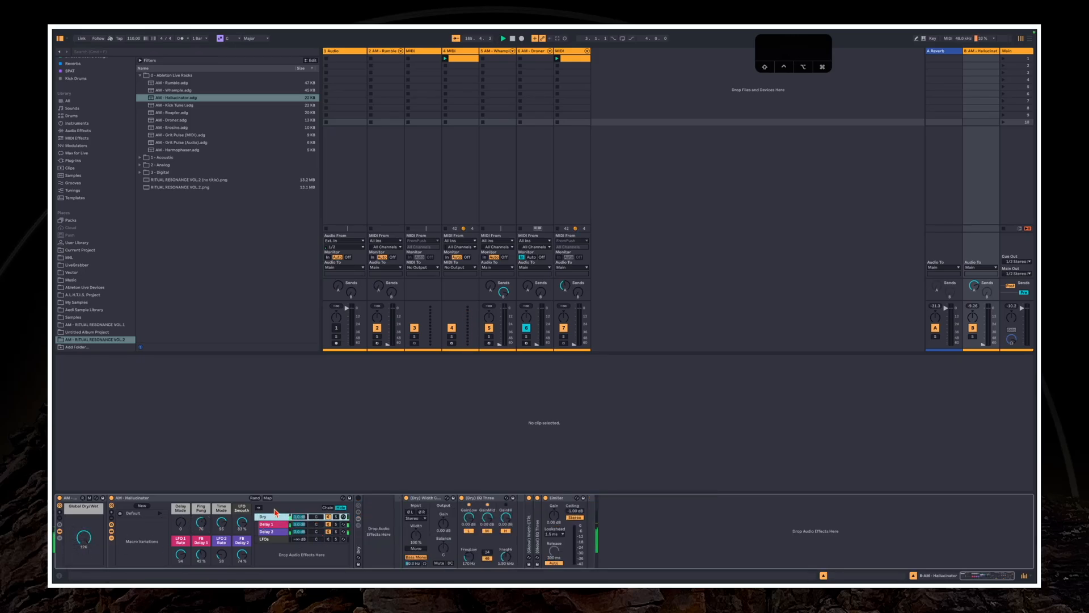
left_click(81, 538)
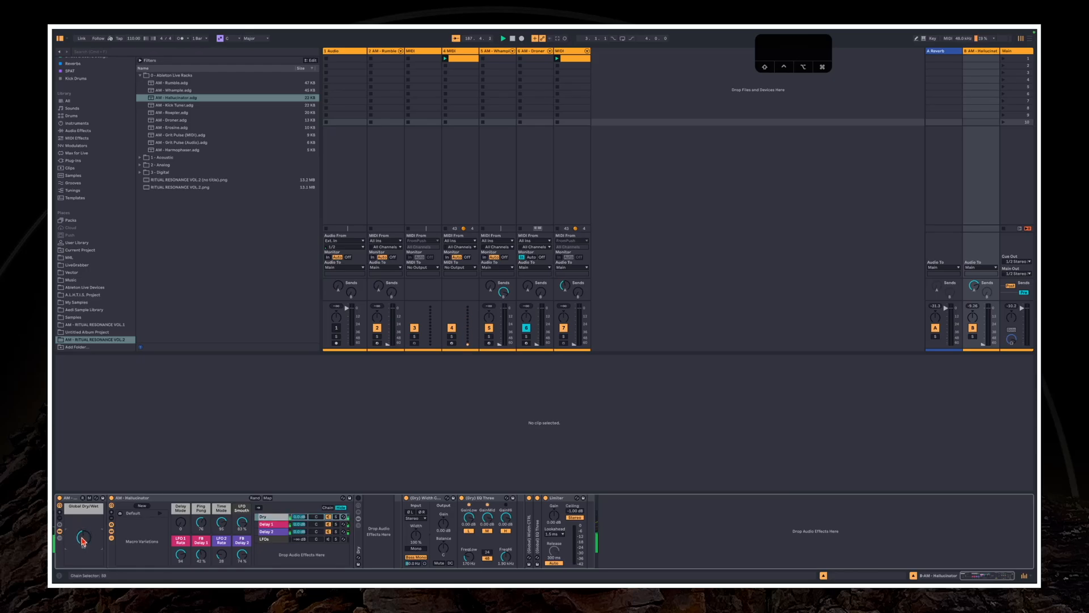
left_click_drag(82, 539, 83, 544)
left_click(82, 549)
left_click_drag(84, 544, 84, 531)
Examine the Width CTRL and EQ Three devices for the Dry and Delay 1 chains
left_click(427, 506)
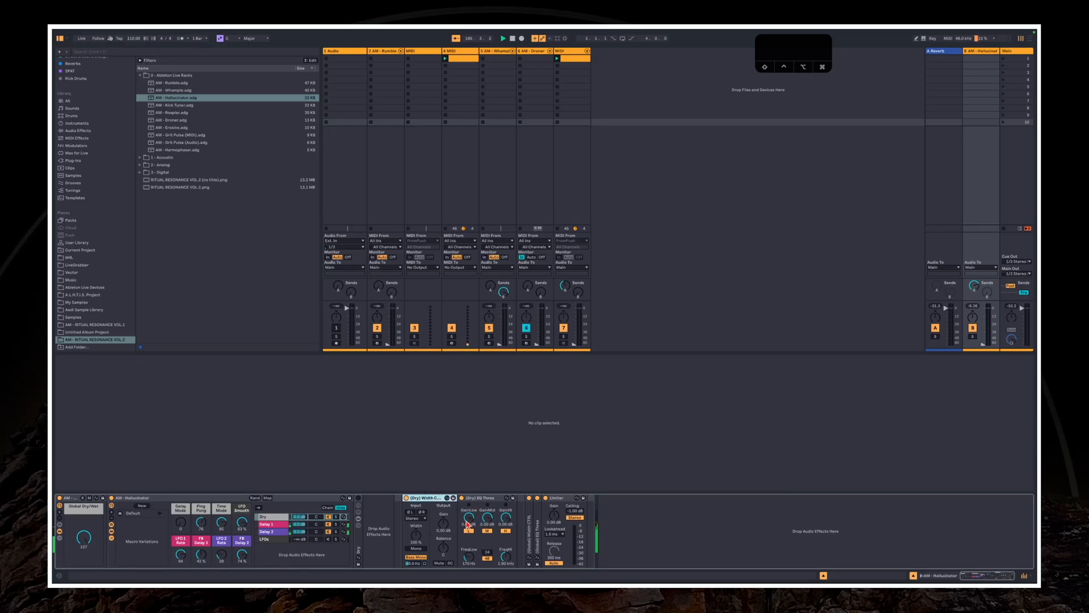
left_click(505, 505)
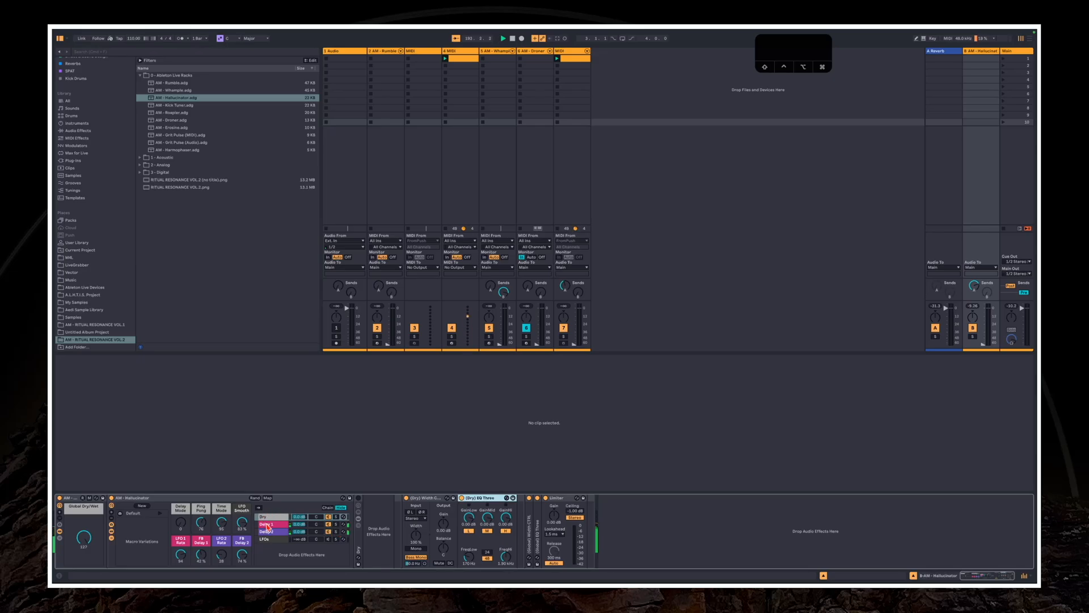
left_click(268, 525)
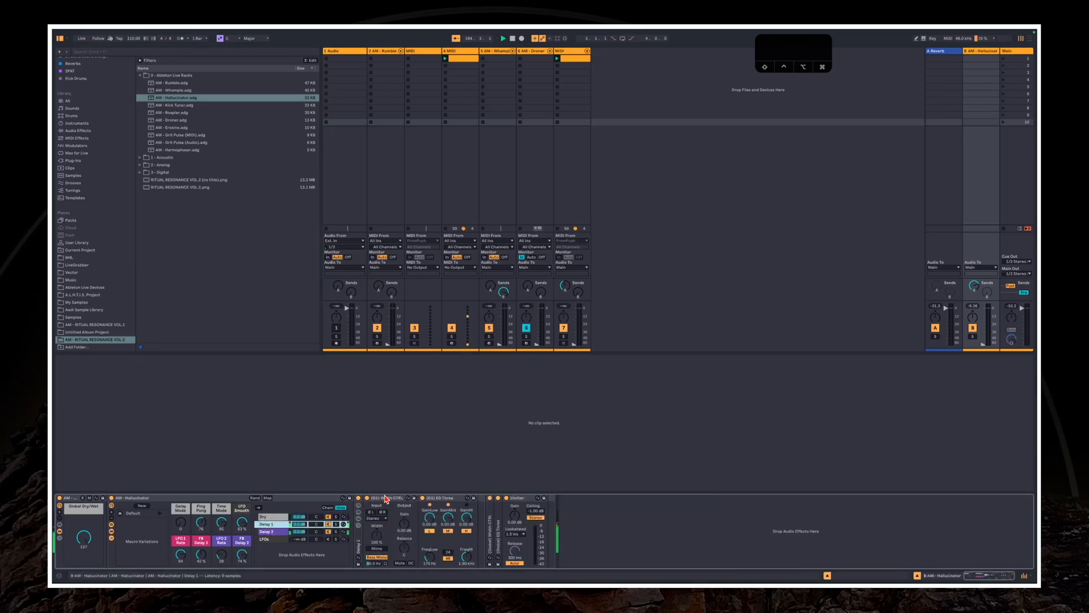
left_click(270, 517)
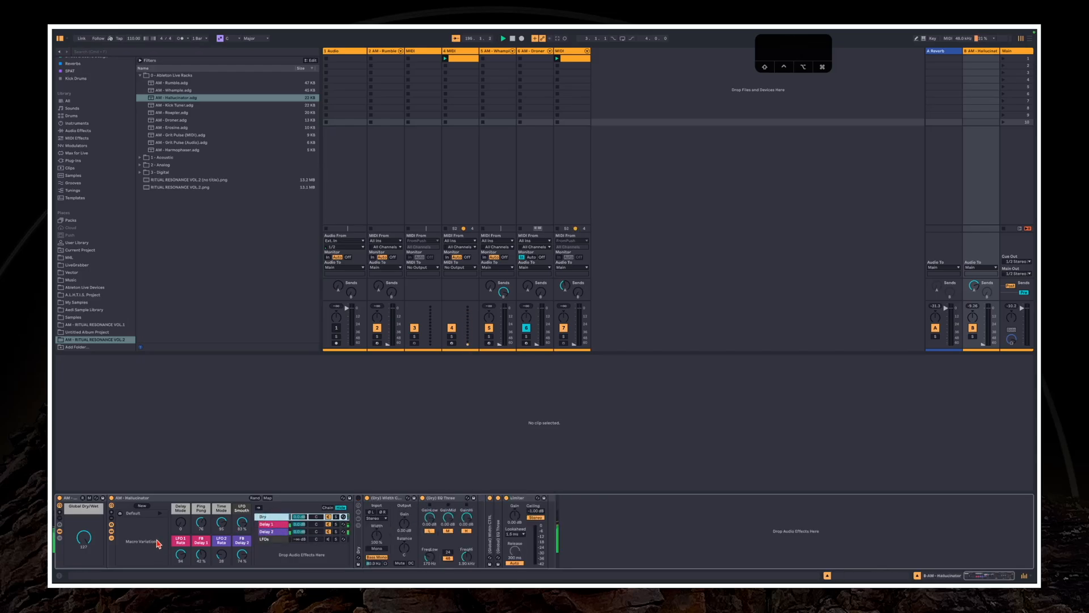
Raise return B's volume and select the inner AM - Hallucinator rack
left_click_drag(983, 344, 988, 317)
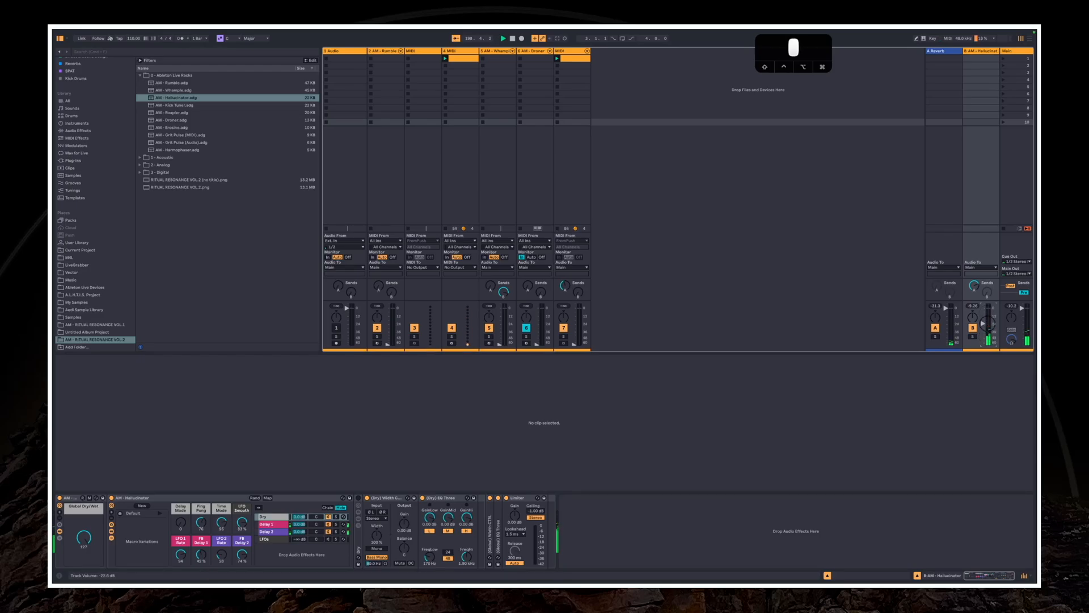
left_click(127, 499)
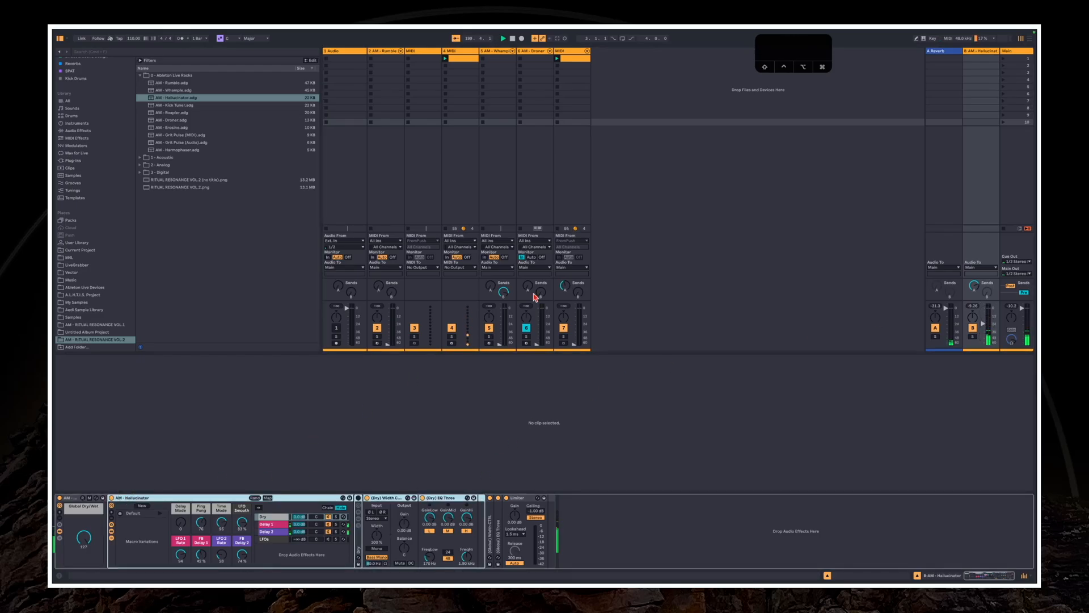
Insert a new audio track, arm it for recording, and set its input to Resampling, with the track column widened
right_click(618, 206)
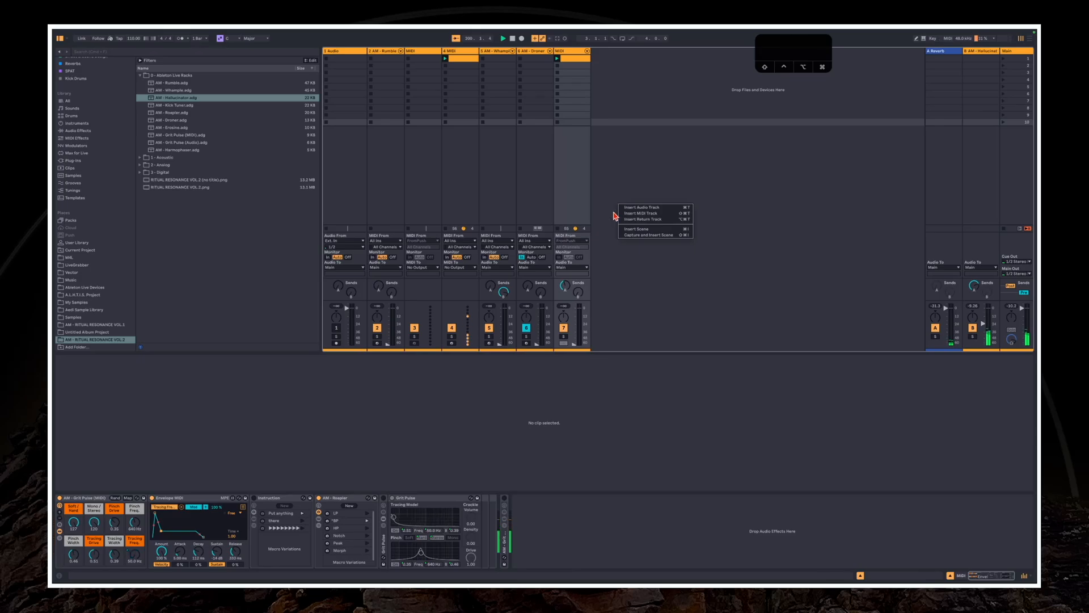
left_click(644, 207)
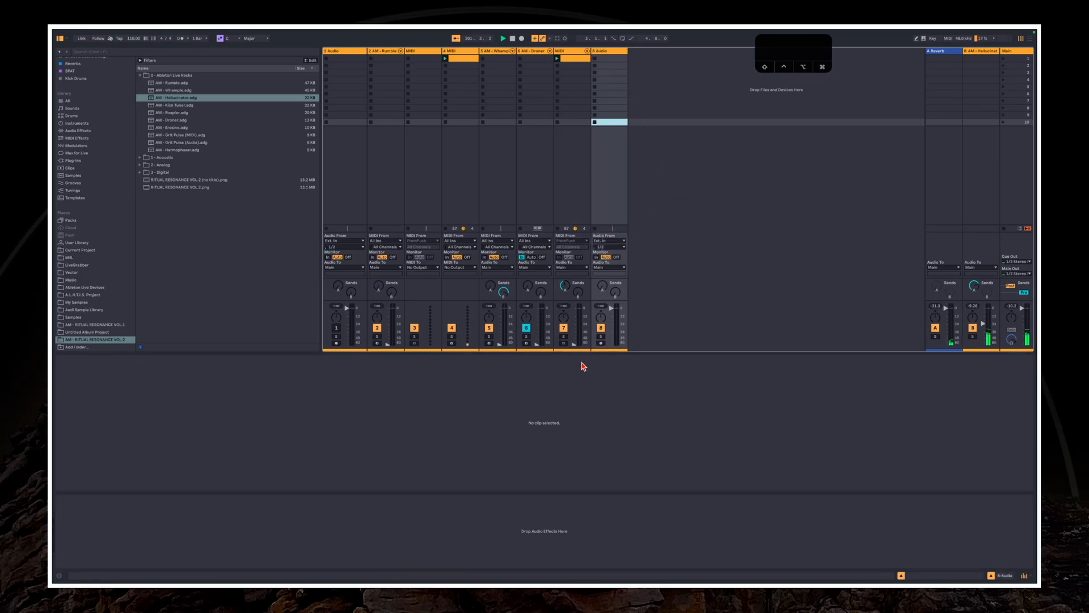
left_click(601, 343)
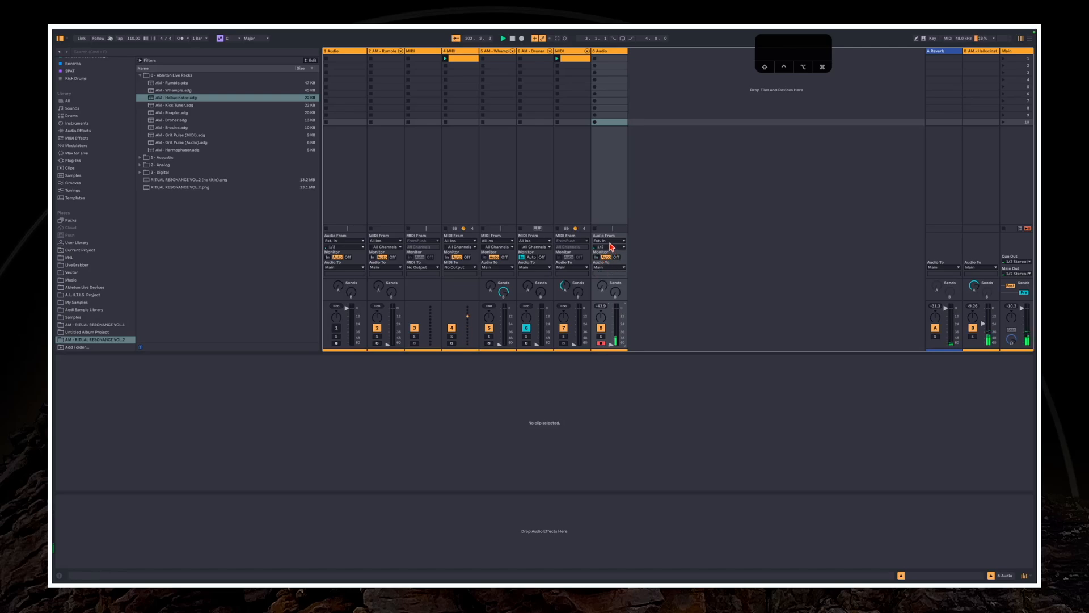
left_click(610, 241)
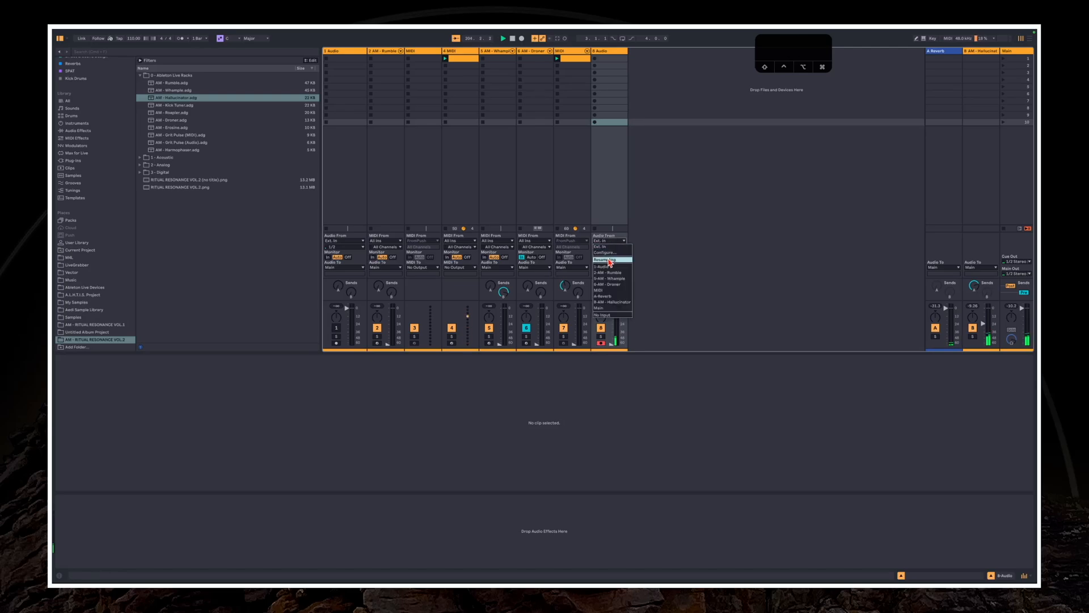
left_click(611, 260)
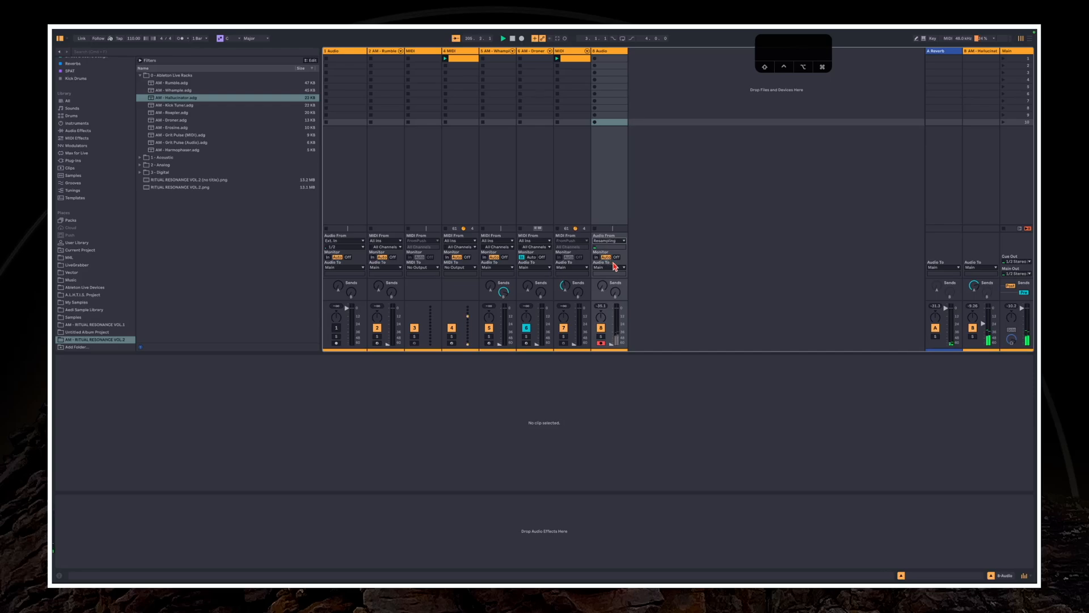
left_click(603, 207)
left_click(610, 52)
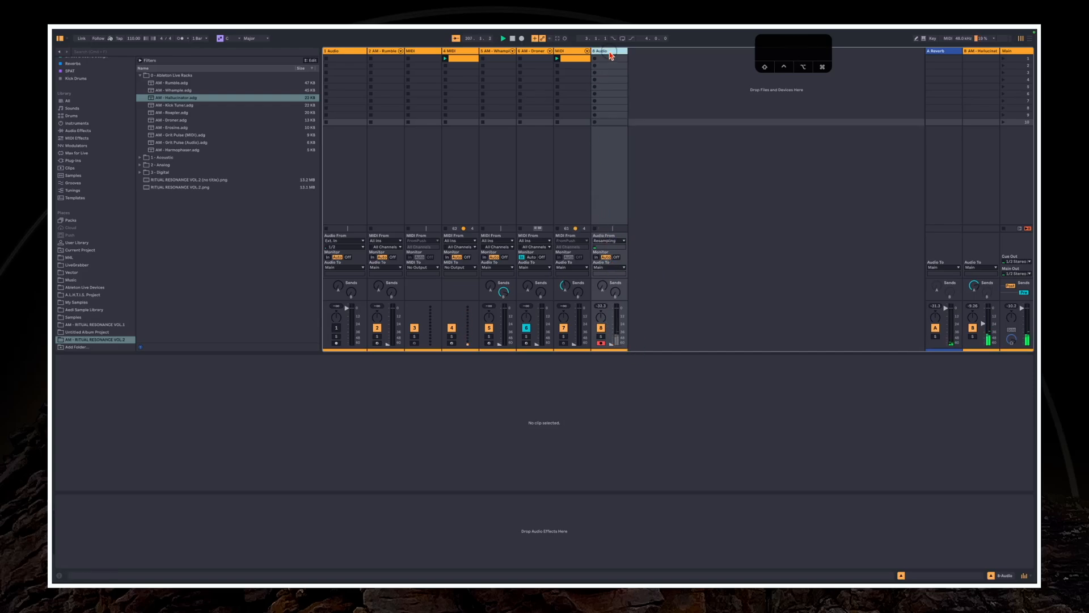
left_click_drag(626, 48, 650, 50)
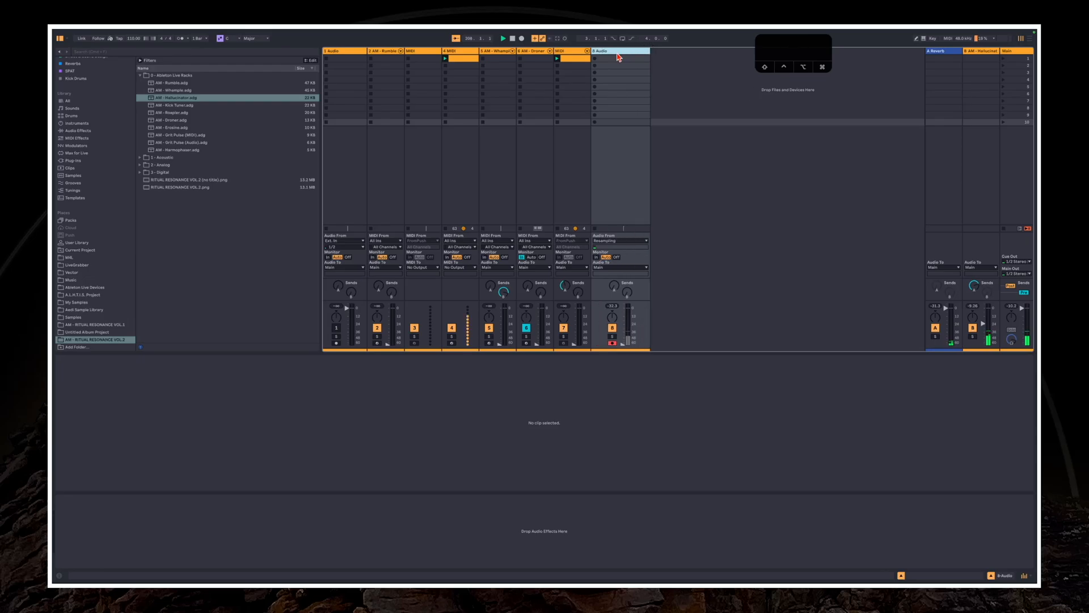
In the Arrangement, enlarge the 8 Audio track and set its input to the AM - Hallucinator return, tapped Post FX
key("Tab")
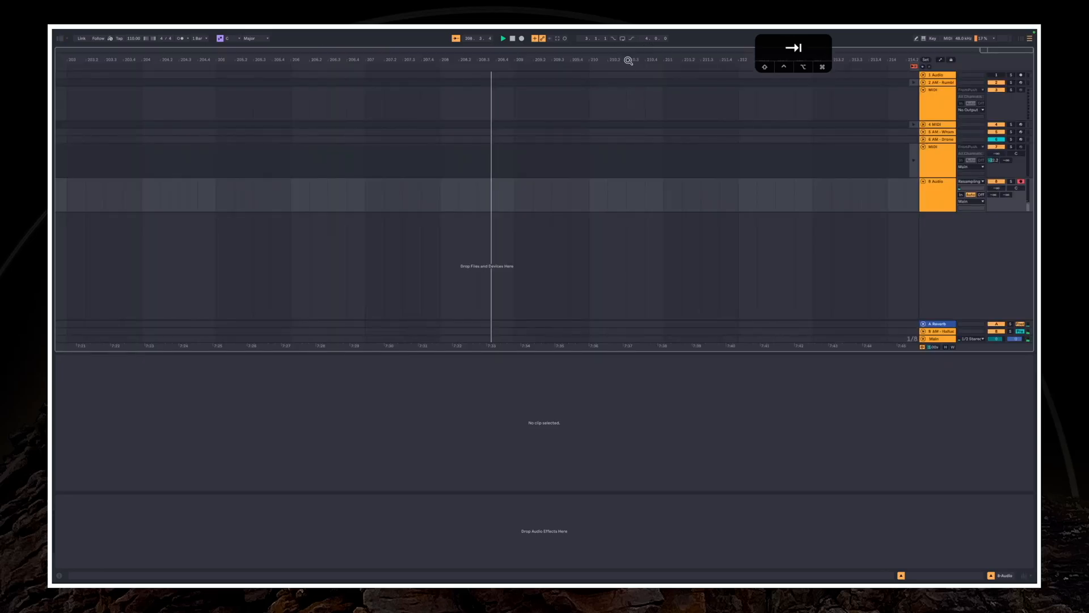
left_click(933, 208)
left_click_drag(933, 212, 947, 259)
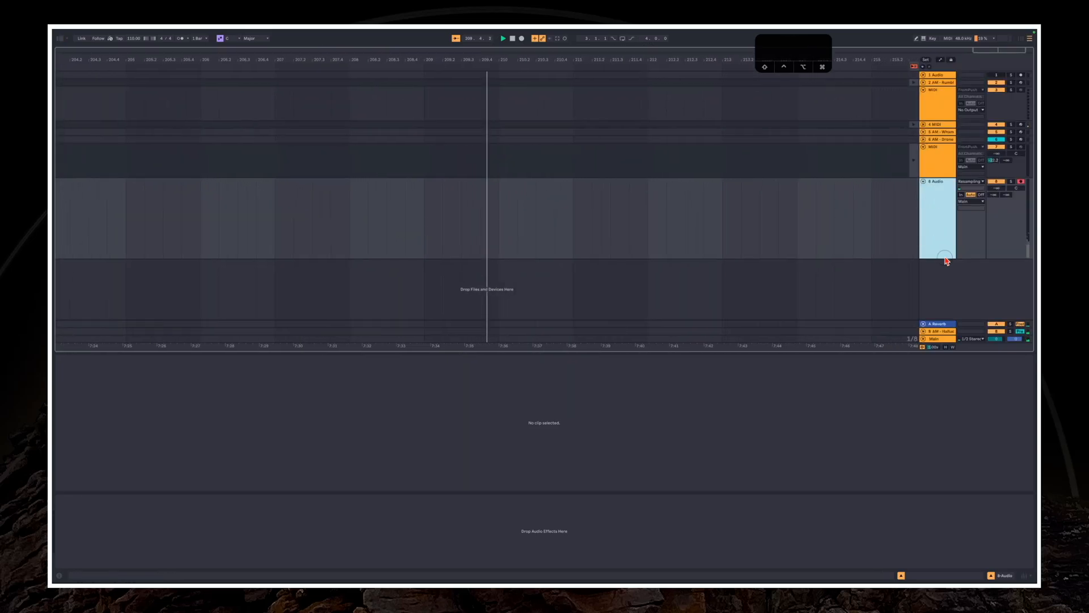
left_click(972, 185)
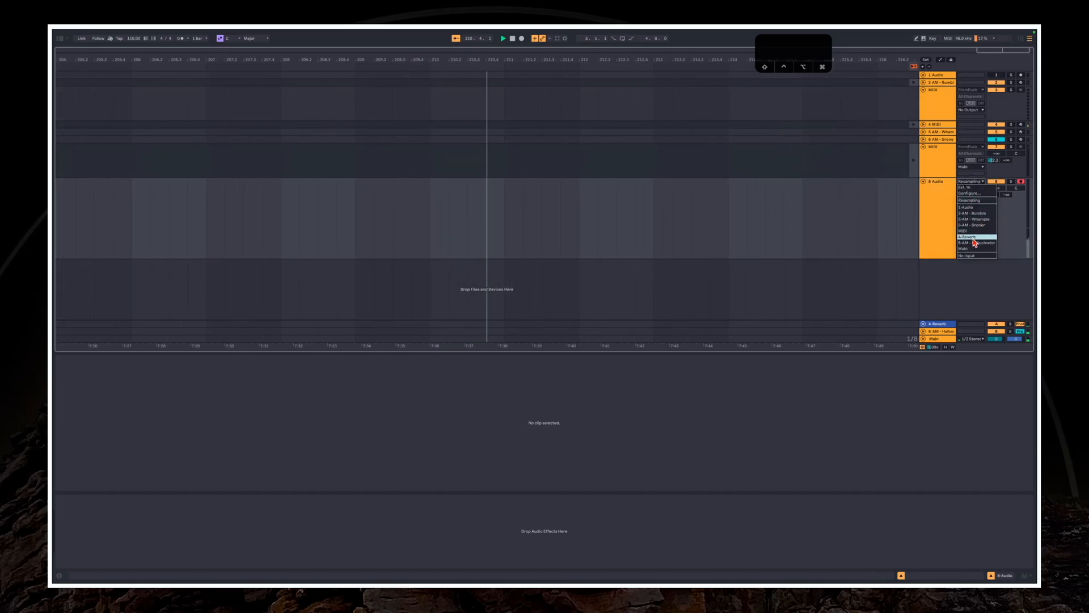
left_click(974, 241)
left_click(972, 188)
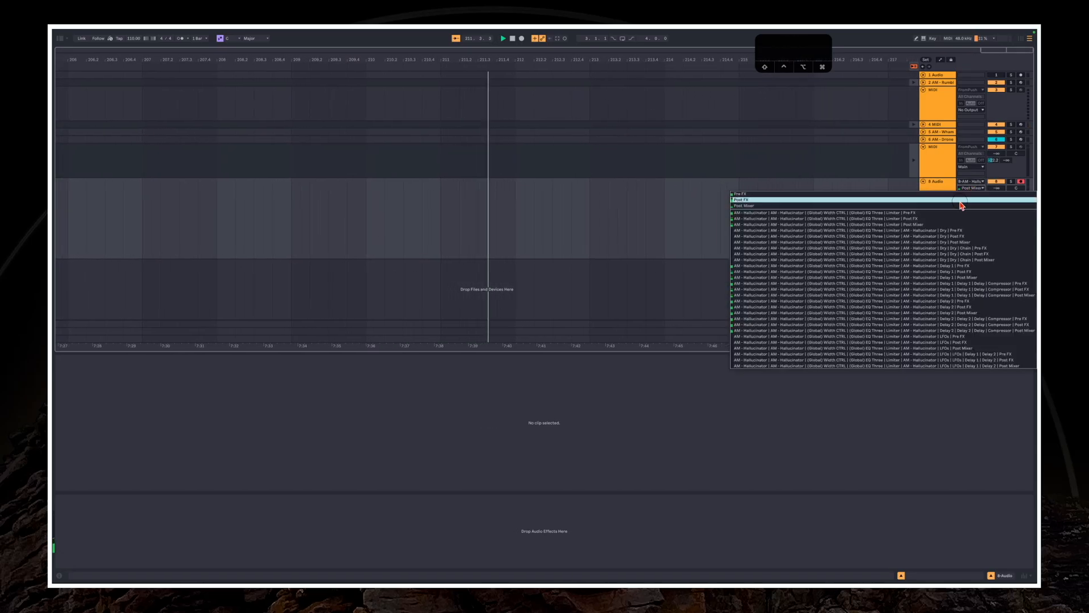
left_click(960, 206)
Record a passage of the Hallucinator return onto the enlarged 8 Audio track, ending with playback stopped
left_click(522, 39)
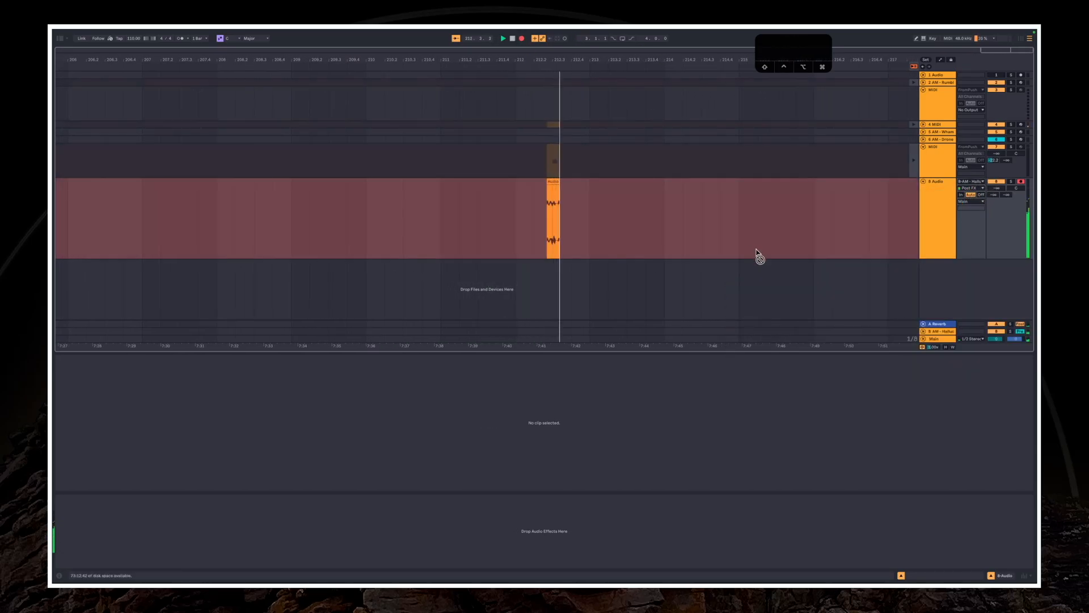
left_click(945, 213)
left_click_drag(927, 259, 926, 290)
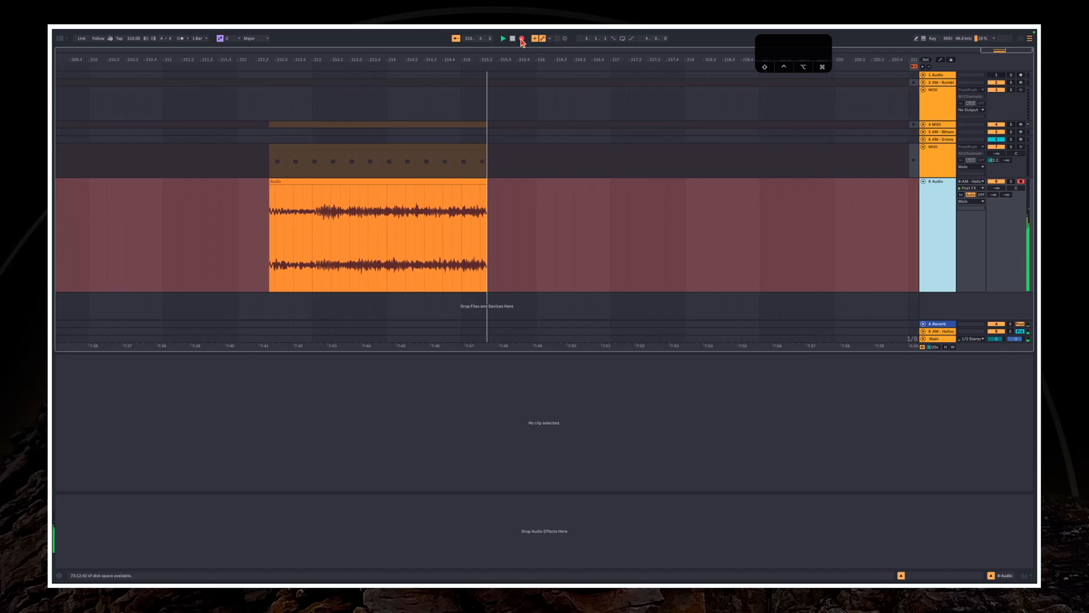
left_click(522, 39)
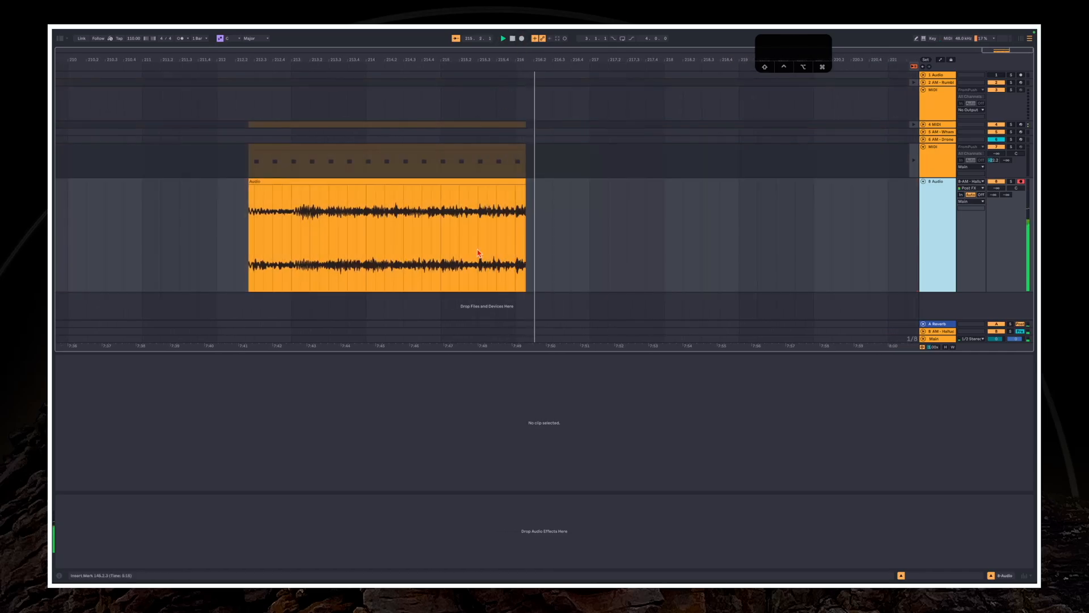
key("space")
Solo the 8 Audio track and set its volume to 0 dB
left_click(360, 181)
left_click(338, 209)
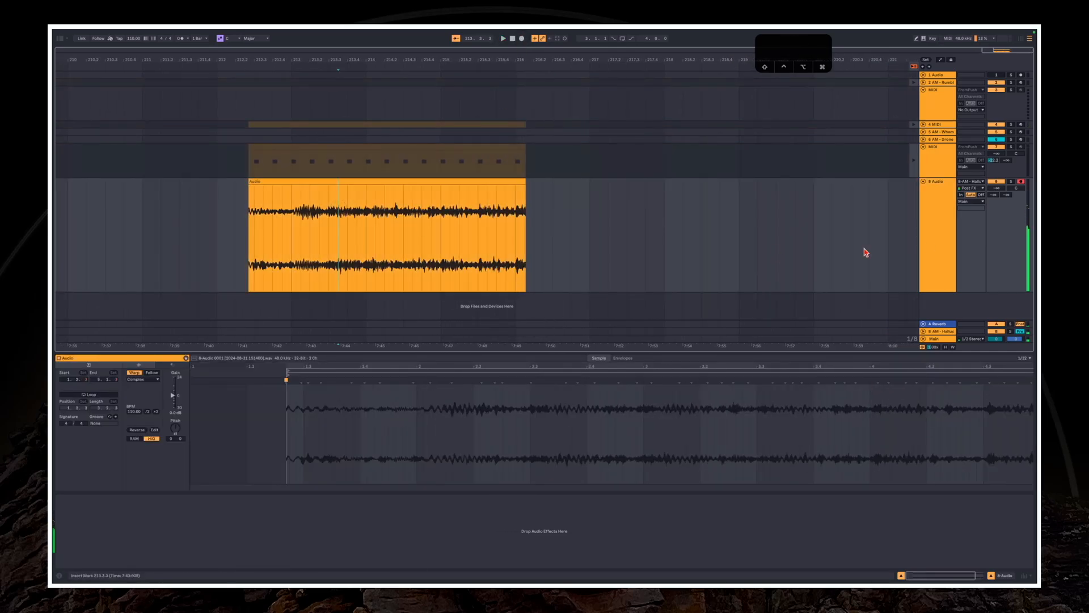
left_click(1011, 181)
left_click(997, 188)
type("0")
key("Return")
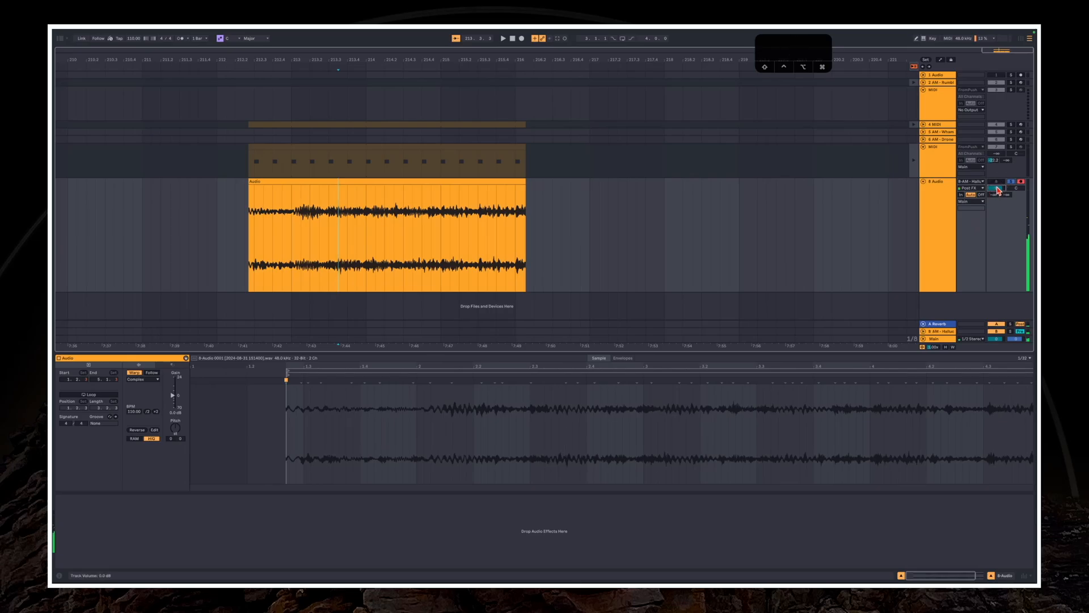
left_click(995, 181)
left_click(995, 181)
left_click(964, 331)
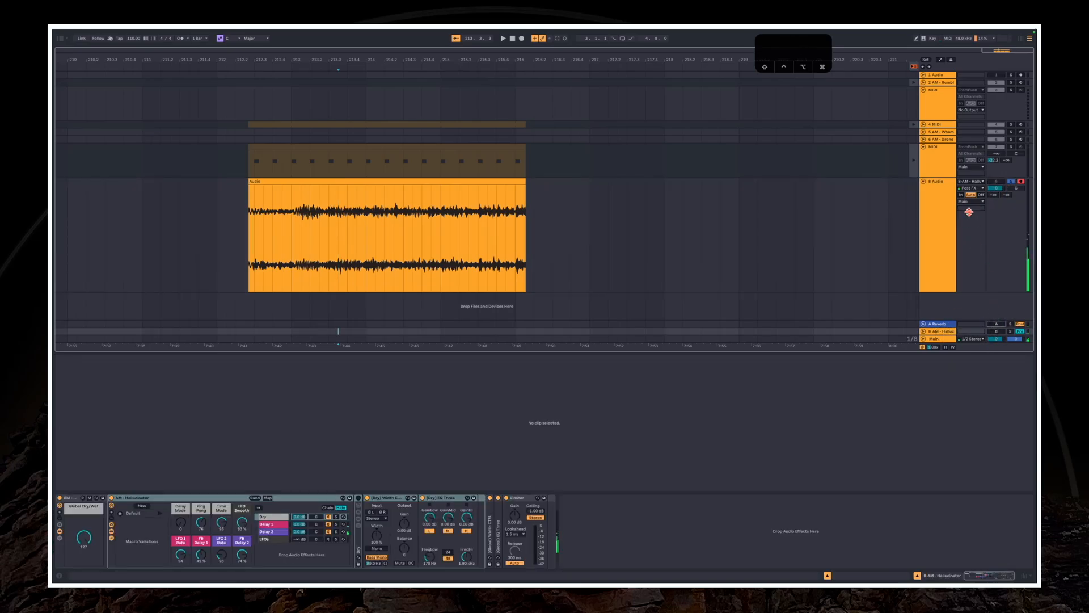
Move the recorded audio clip later in the arrangement, past the end of the recorded MIDI clips, and audition it
left_click(487, 258)
left_click(418, 185)
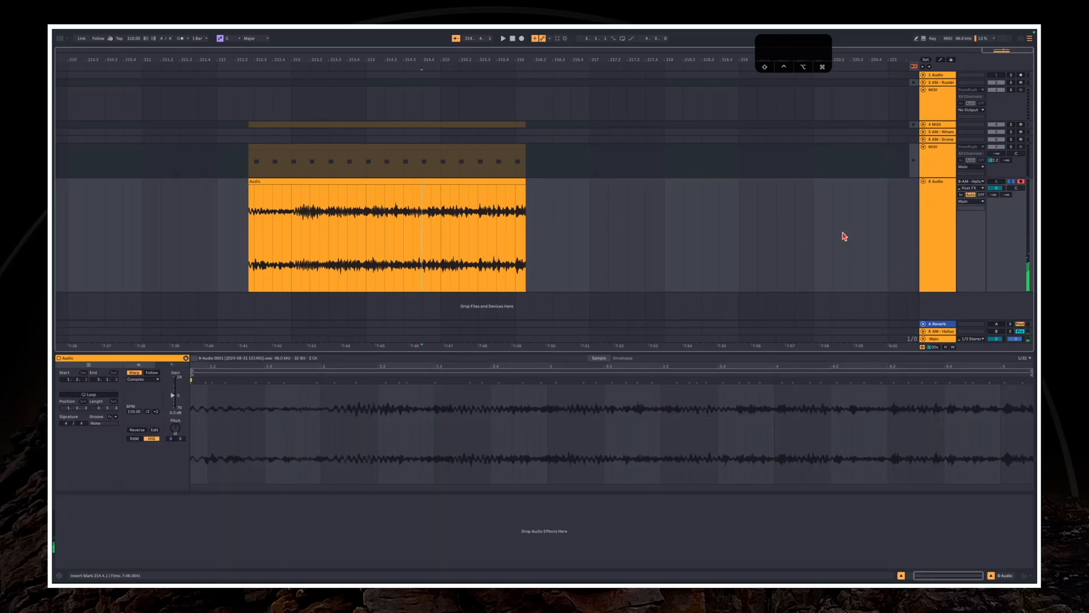
left_click_drag(433, 177, 710, 214)
key("space")
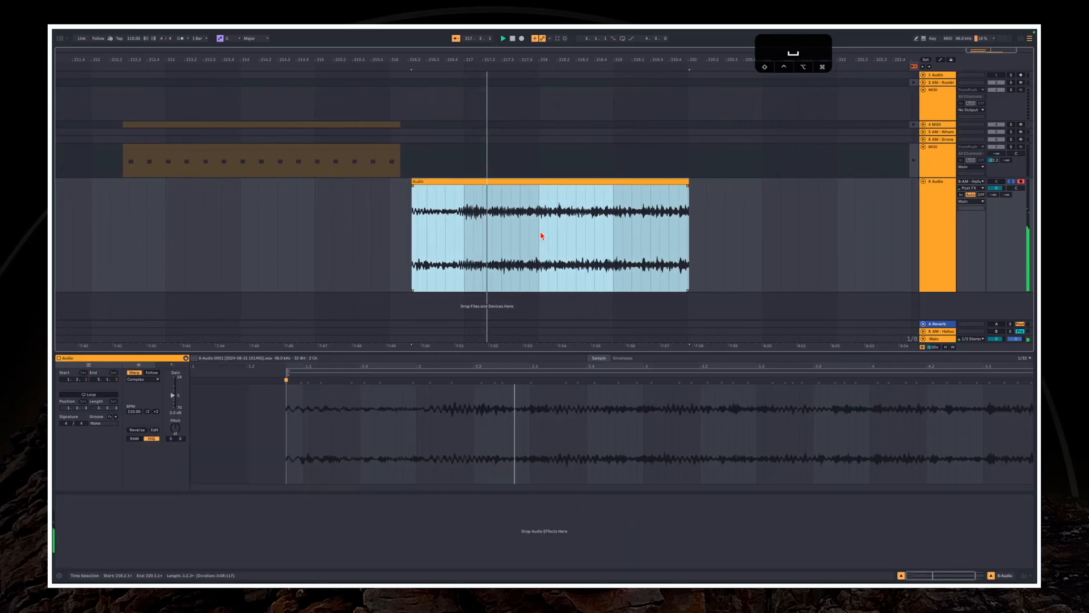
key("space")
Enable the A Reverb return, raise the audio track's send to it, and audition the moved clip from its start
left_click(996, 325)
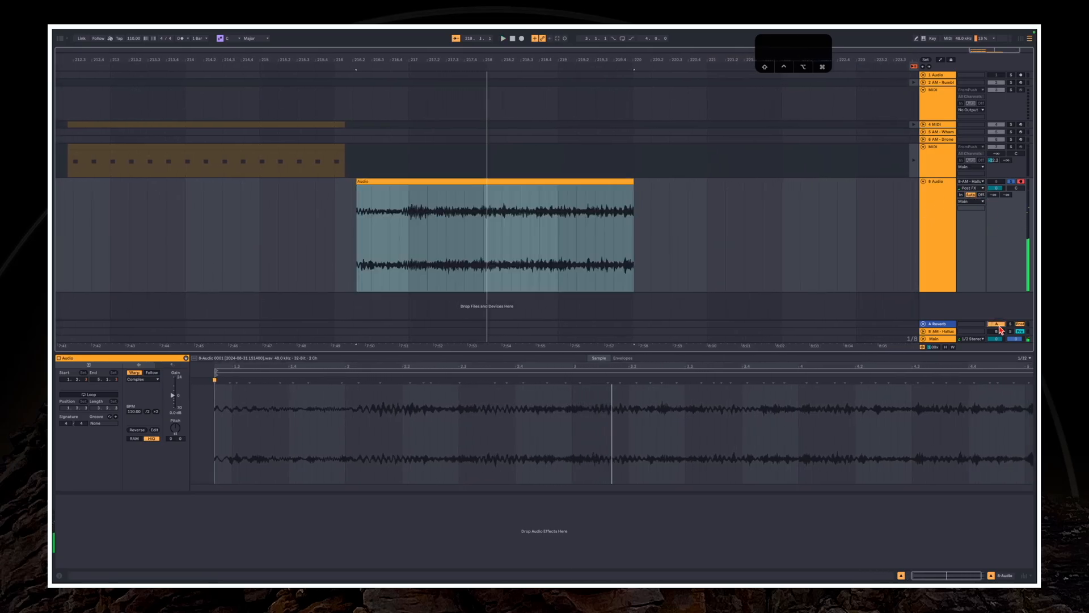
left_click(498, 207)
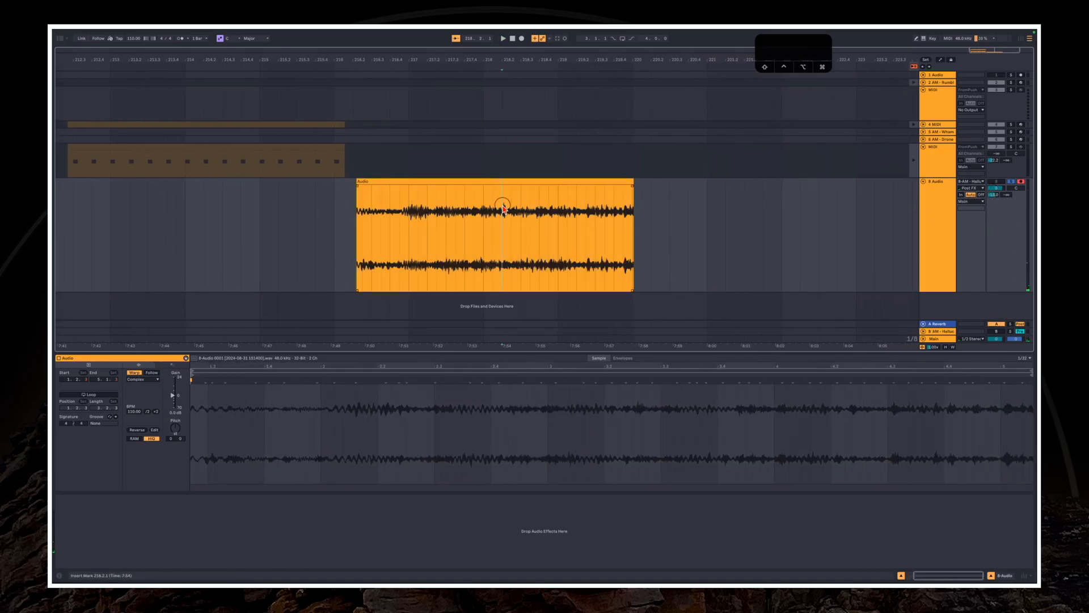
key("space")
left_click(316, 184)
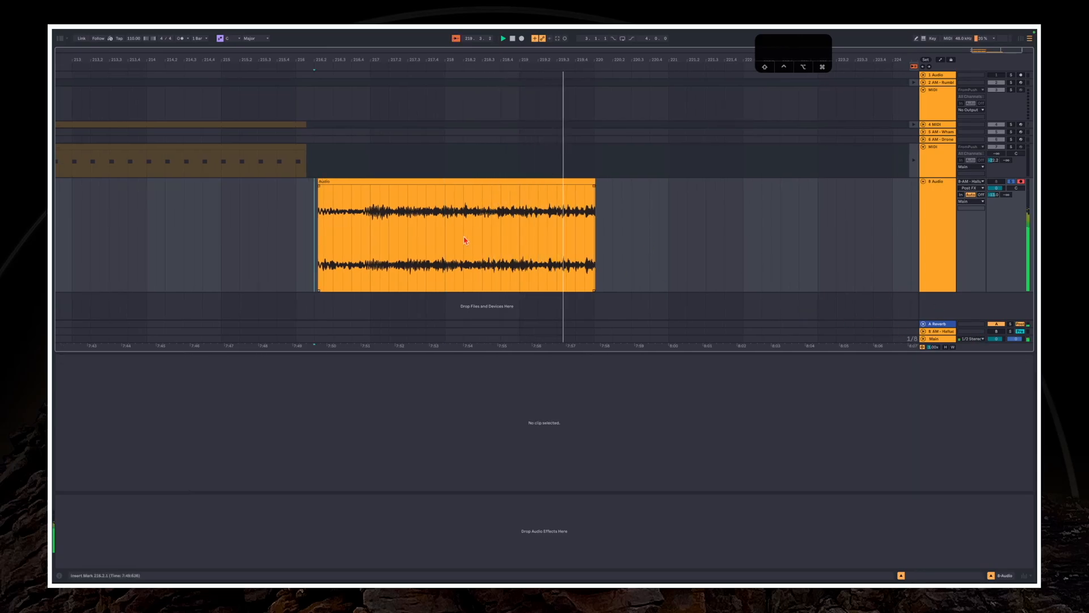
key("space")
Split the audio clip at two points and delete the outer pieces, keeping the short middle section selected
left_click(427, 221)
key("super+e")
left_click(501, 211)
key("super+e")
left_click(518, 182)
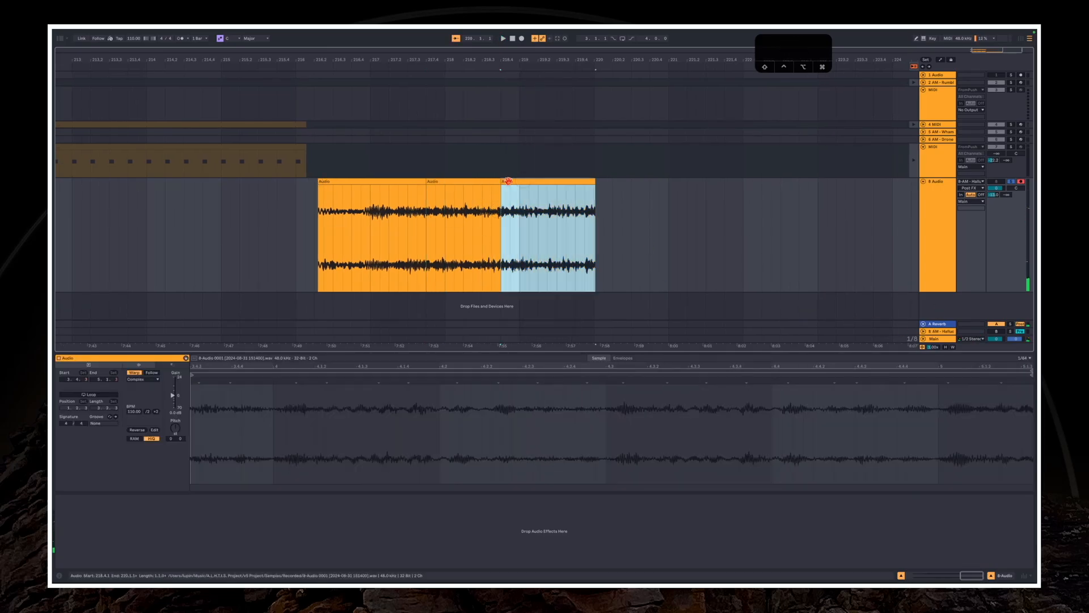
key("BackSpace")
left_click(406, 182)
key("BackSpace")
left_click(450, 181)
Set the remaining clip's warp mode to Complex Pro and start playback
left_click(143, 379)
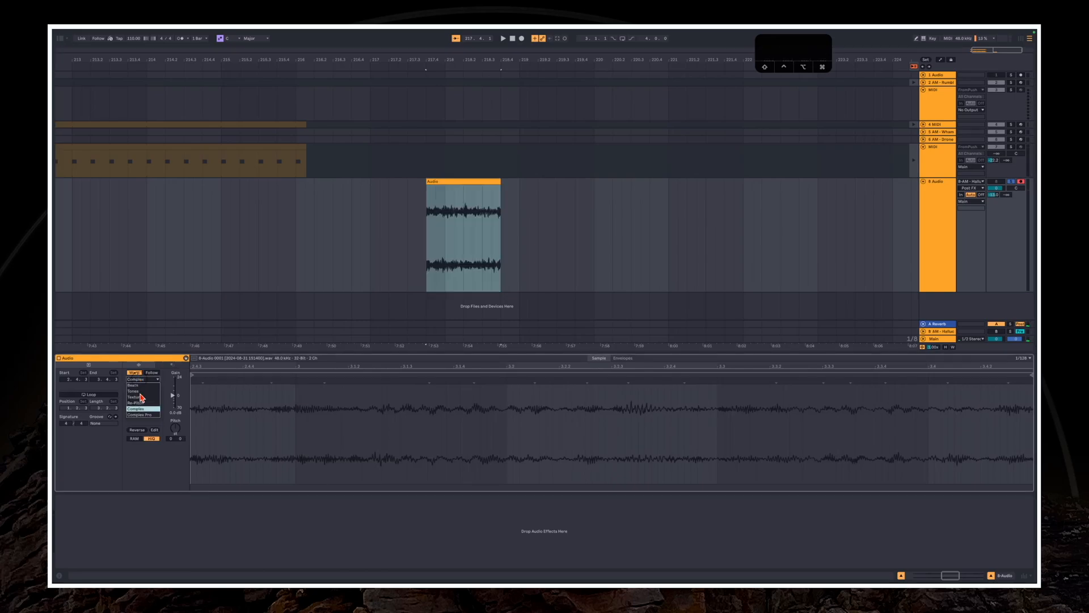
left_click(143, 415)
key("space")
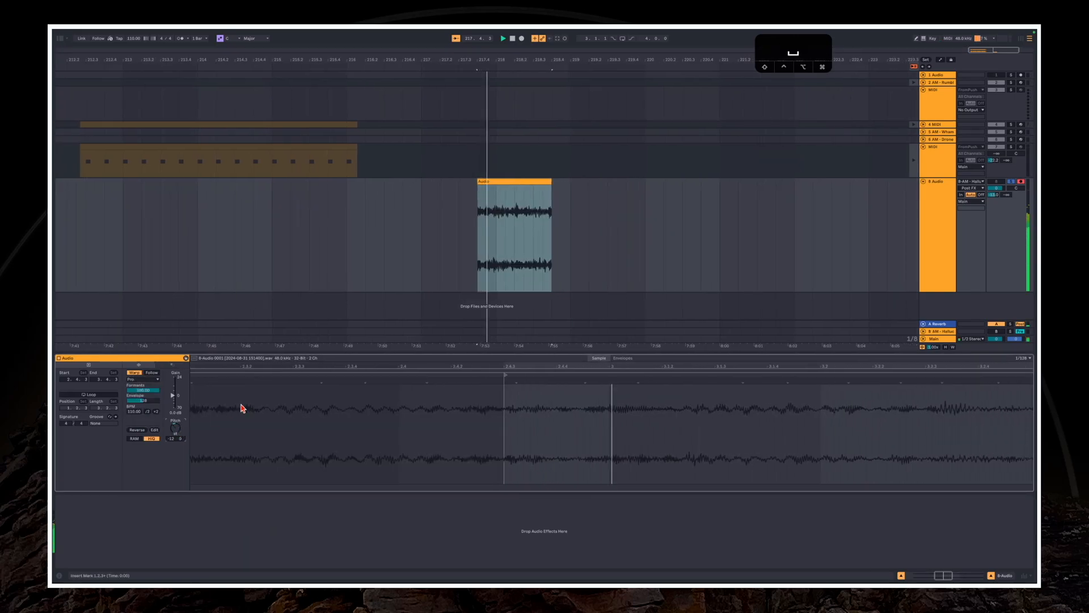
Transpose the clip to -24 semitones, lower its Formants and raise its Envelope while auditioning it
left_click(176, 429)
key("shift+Down")
key("shift+Down")
left_click_drag(152, 390, 151, 405)
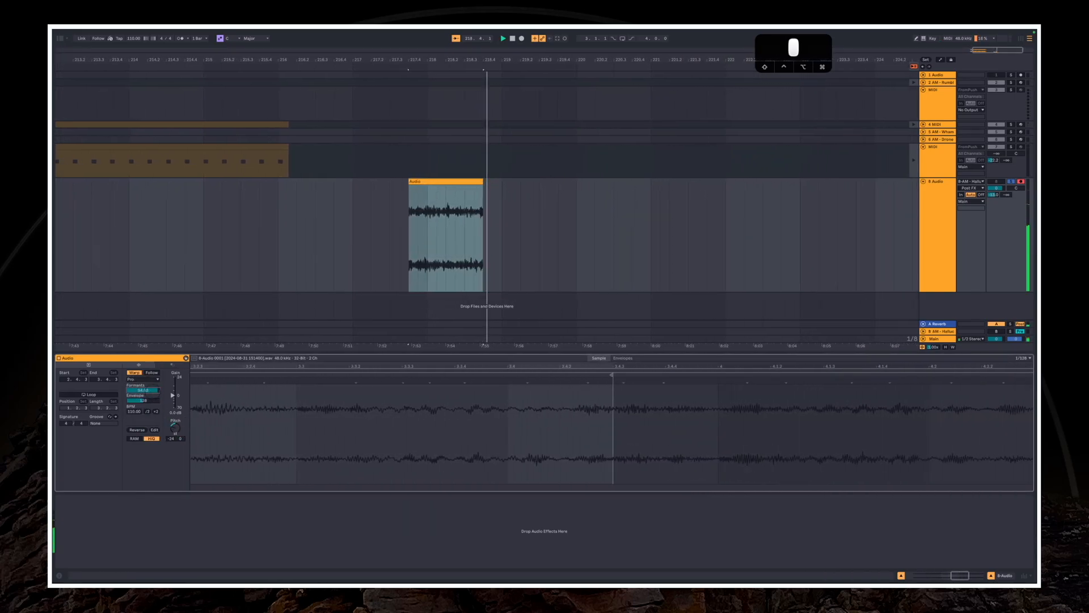
key("space")
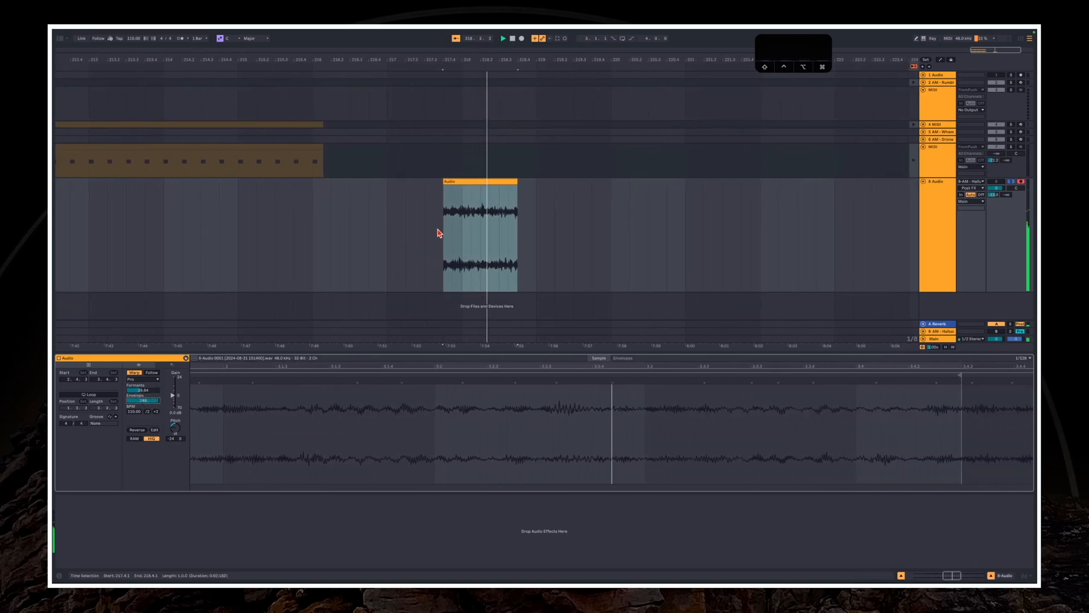
key("space")
Transpose the clip up in octaves to +36 semitones, auditioning the result
key("shift+Up")
key("shift+Up")
key("shift+Up")
key("shift+Up")
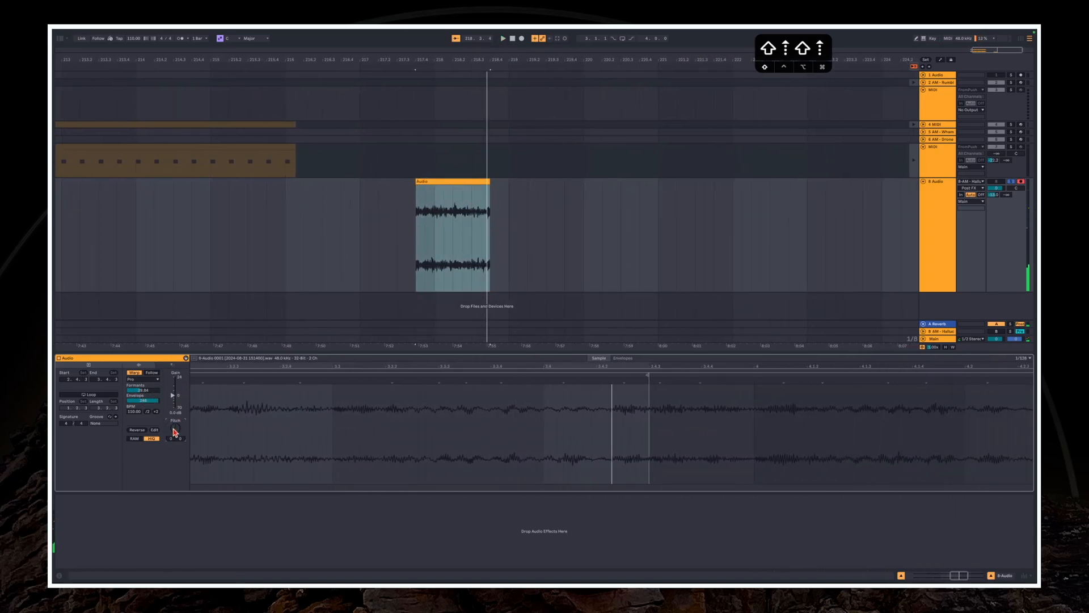
key("space")
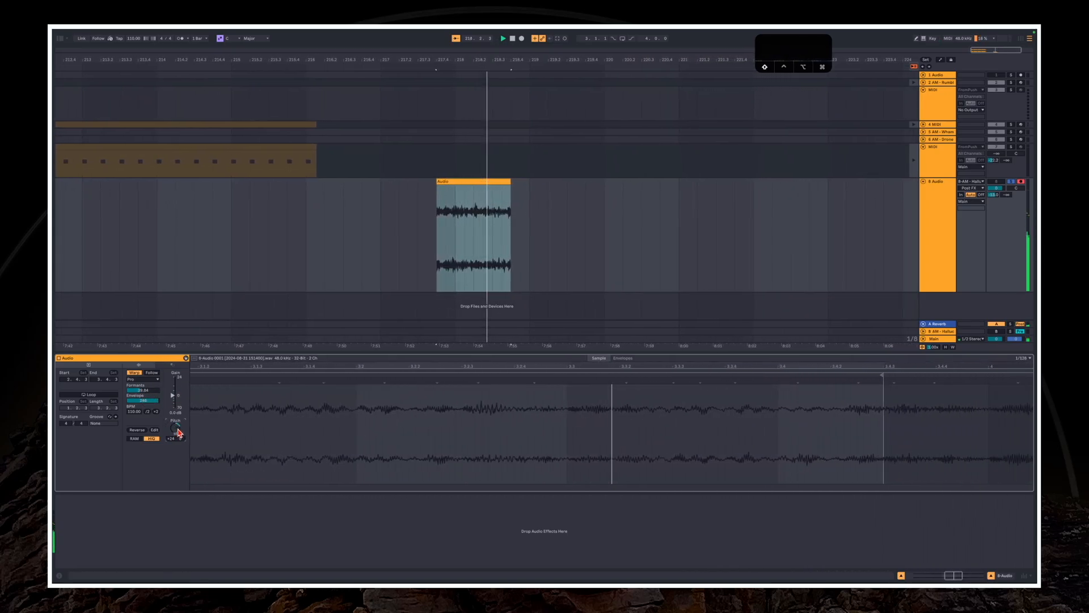
key("shift+Up")
key("space")
key("space")
key("space")
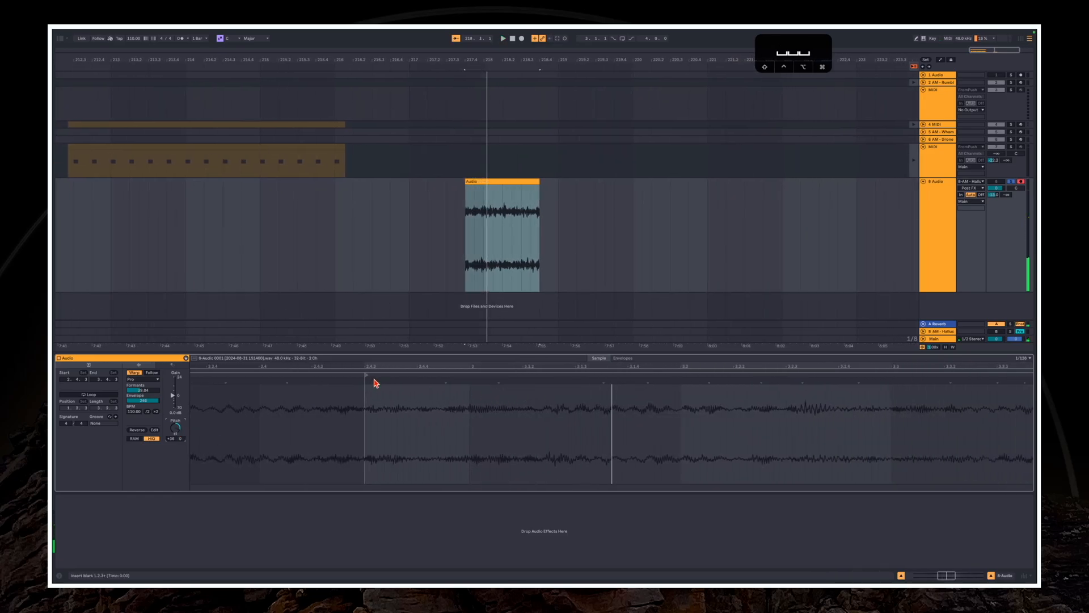
Add two warp markers near the clip's start, compress the audio between them, and audition the change
left_click(374, 381)
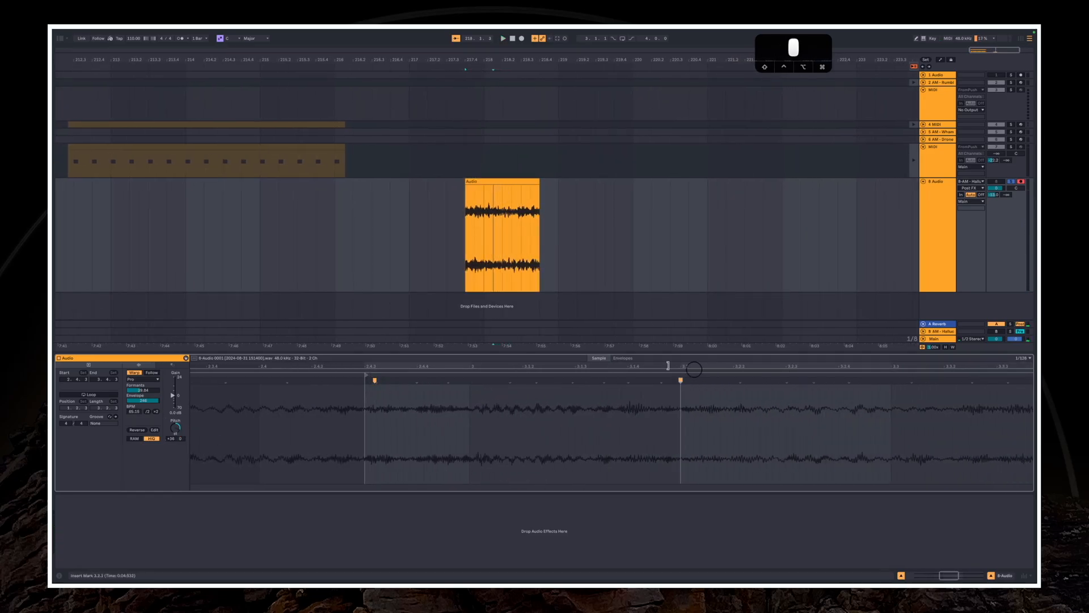
left_click(431, 380)
key("space")
key("space")
key("space")
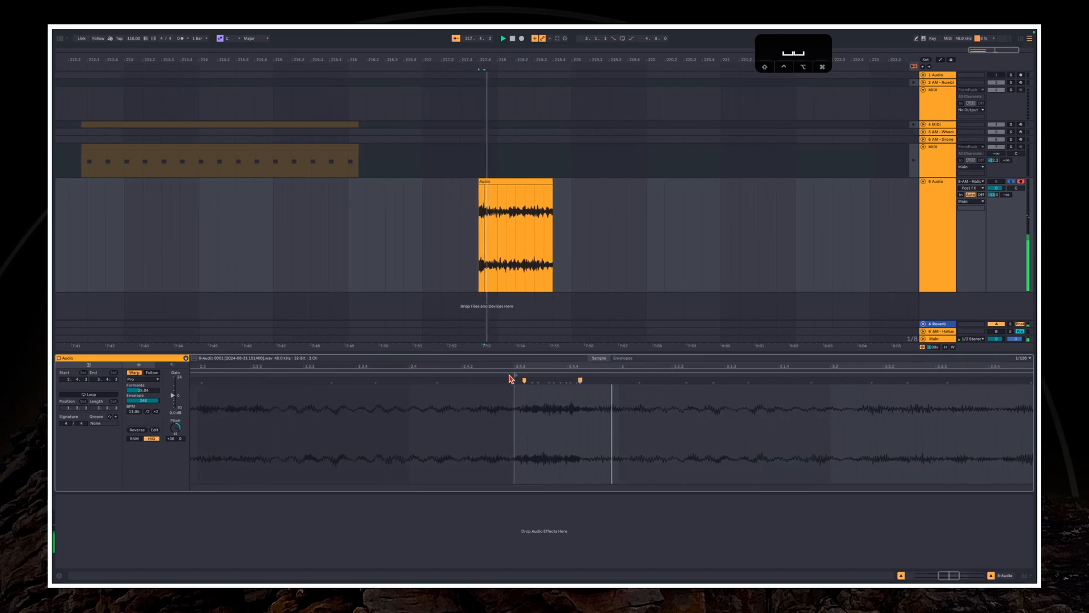
Trim the clip's end to a short hit, give it a fade-out, and play it
left_click_drag(543, 191, 487, 190)
scroll(473, 189, "up", 5)
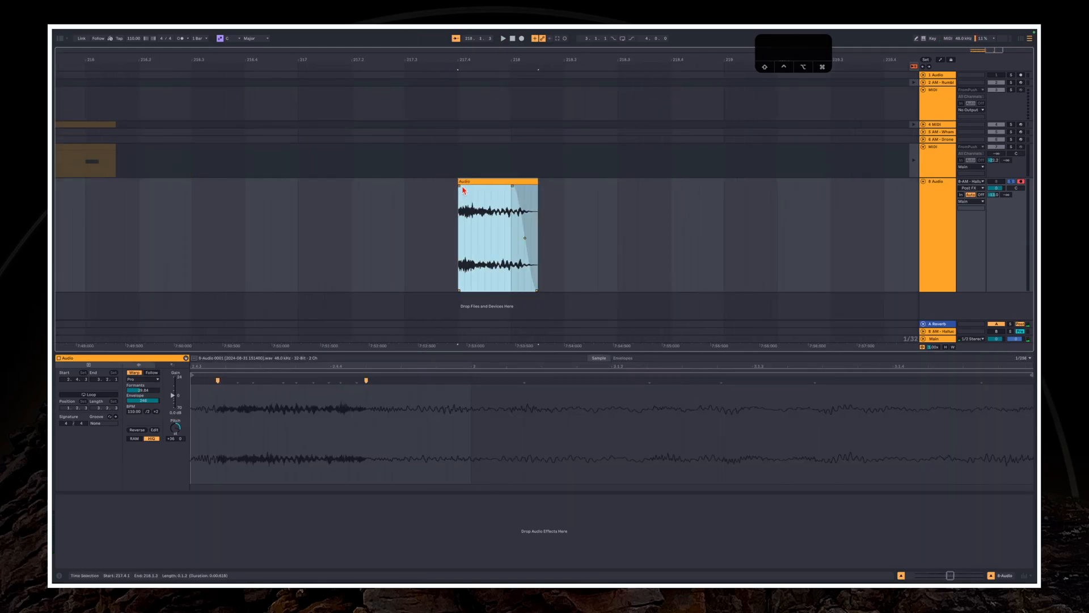
left_click(460, 187)
left_click(458, 185)
key("space")
Raise the short clip's gain, audition it, and adjust its end slightly earlier
left_click_drag(173, 395, 173, 389)
key("space")
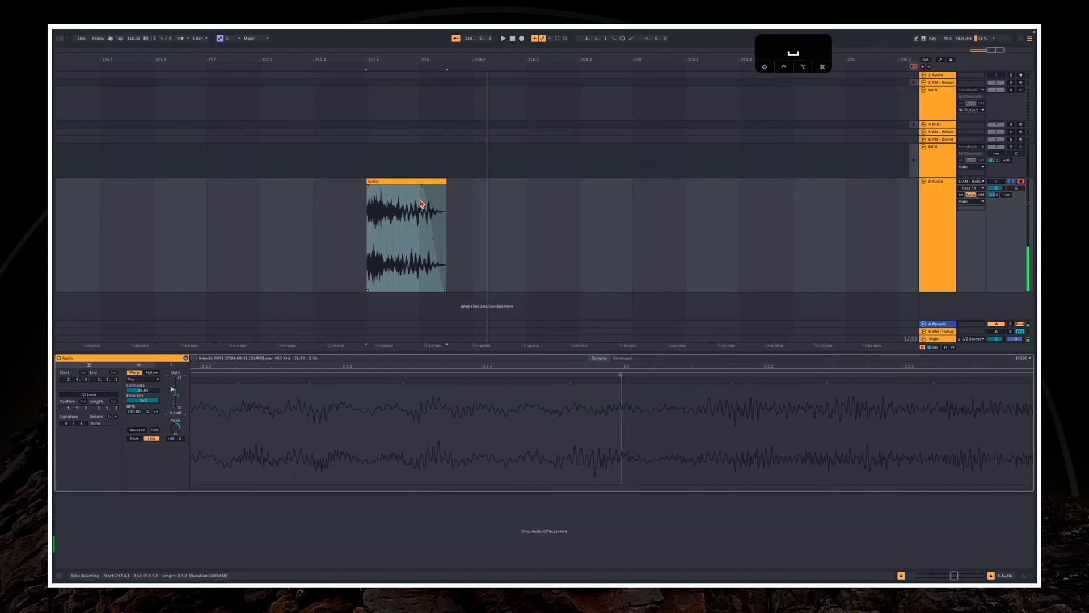
left_click(424, 192)
left_click_drag(445, 182, 434, 182)
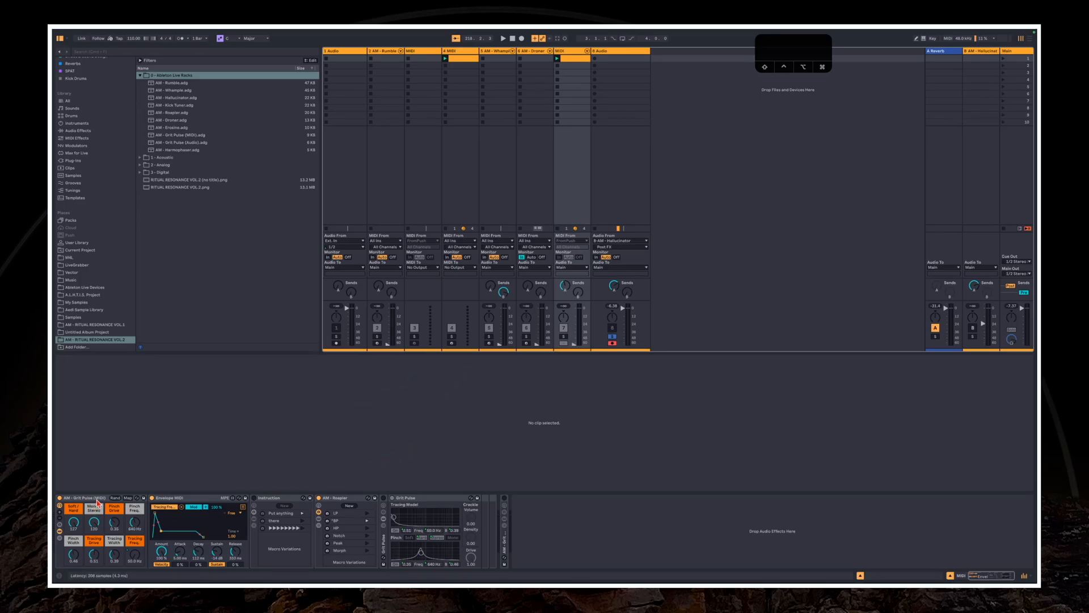
Show the Info View and read the notes for the AM - Grit Pulse (MIDI) rack and its macros
left_click(58, 577)
left_click(185, 507)
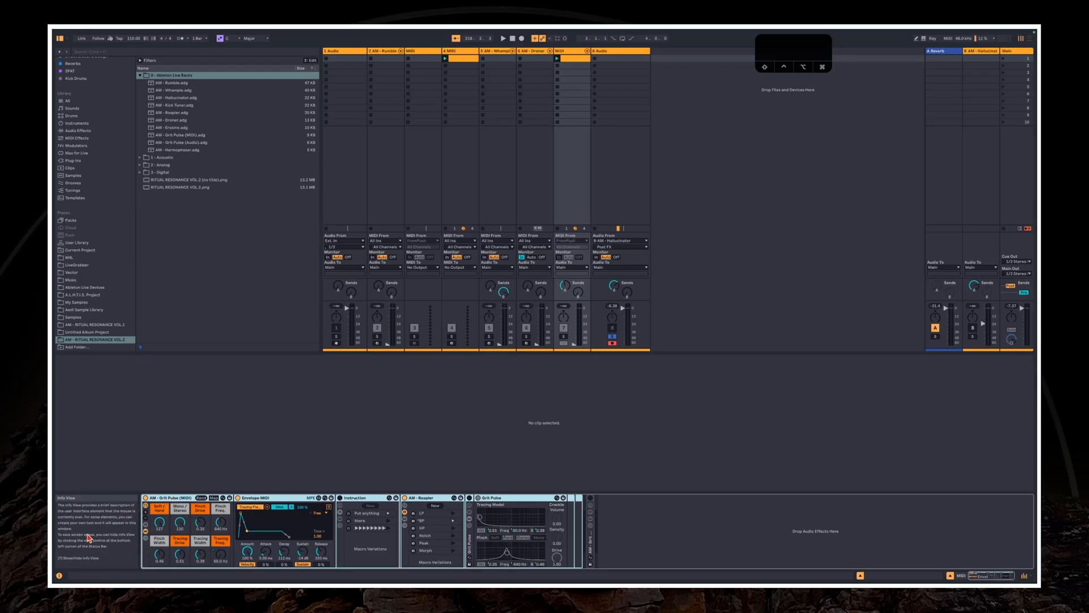
left_click(153, 474)
left_click(159, 499)
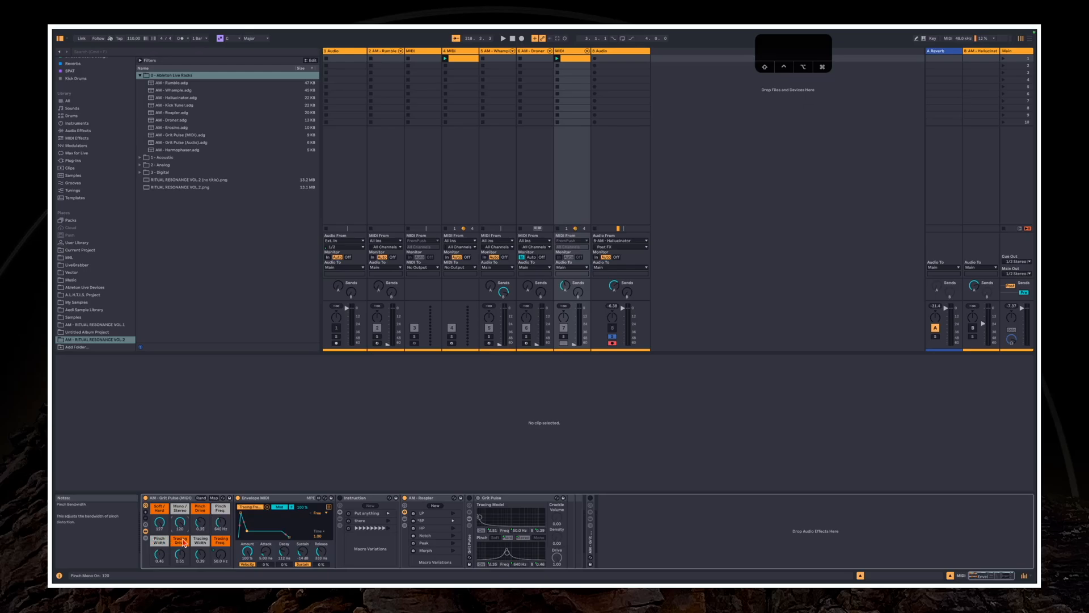
left_click(173, 499)
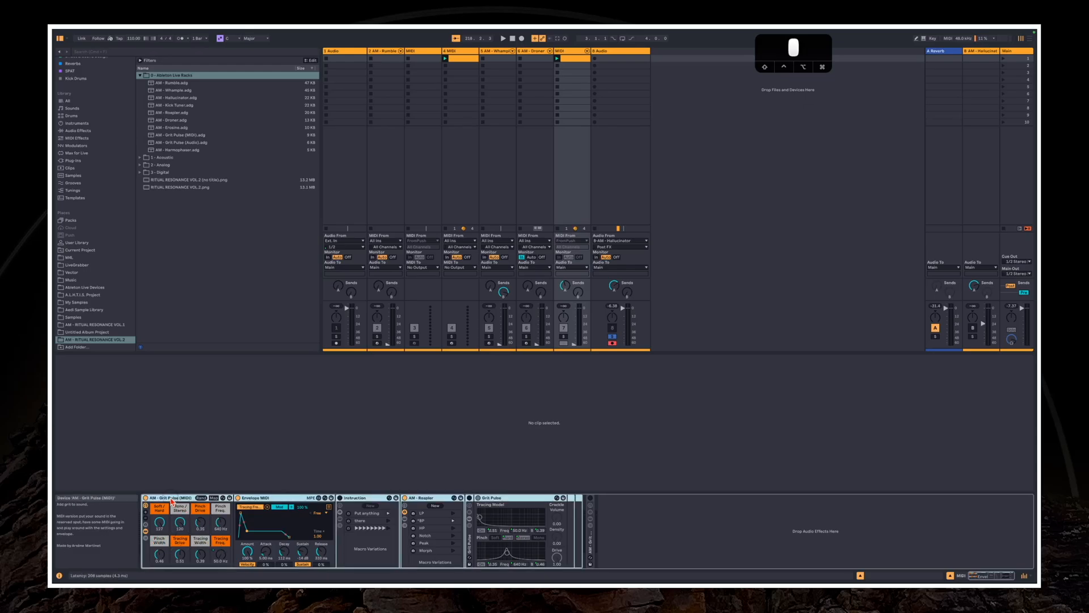
Hide the devices inside the AM - Grit Pulse (MIDI) rack and show them again
left_click(146, 530)
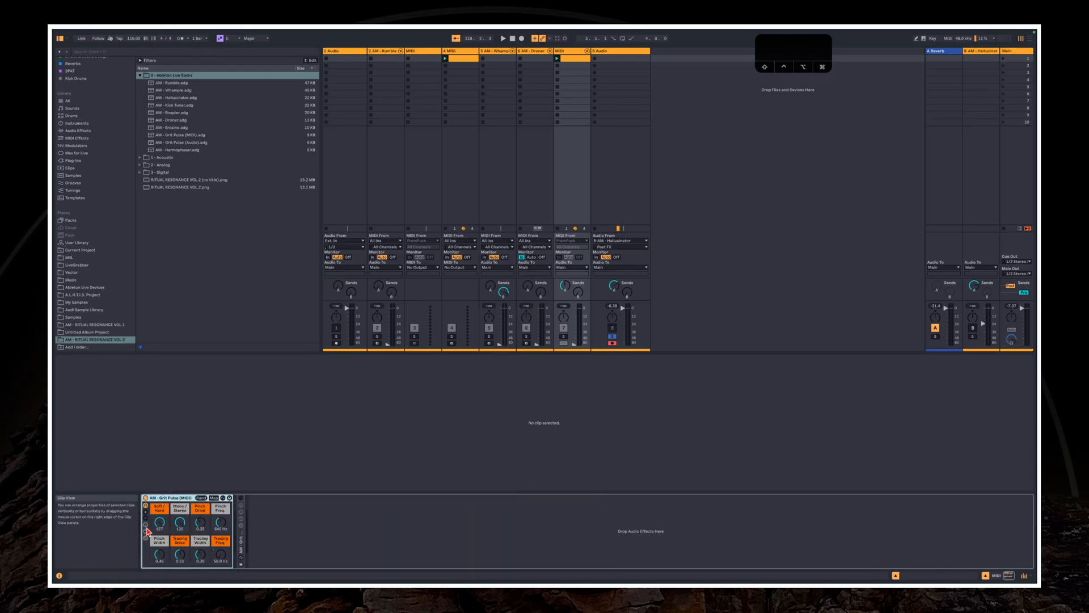
left_click(146, 530)
left_click(457, 420)
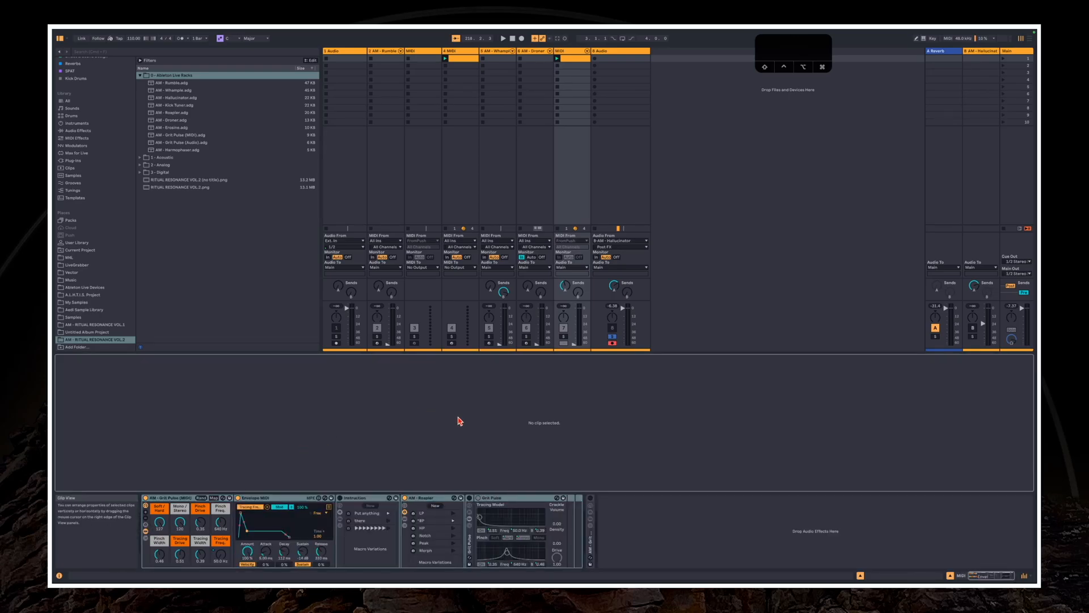